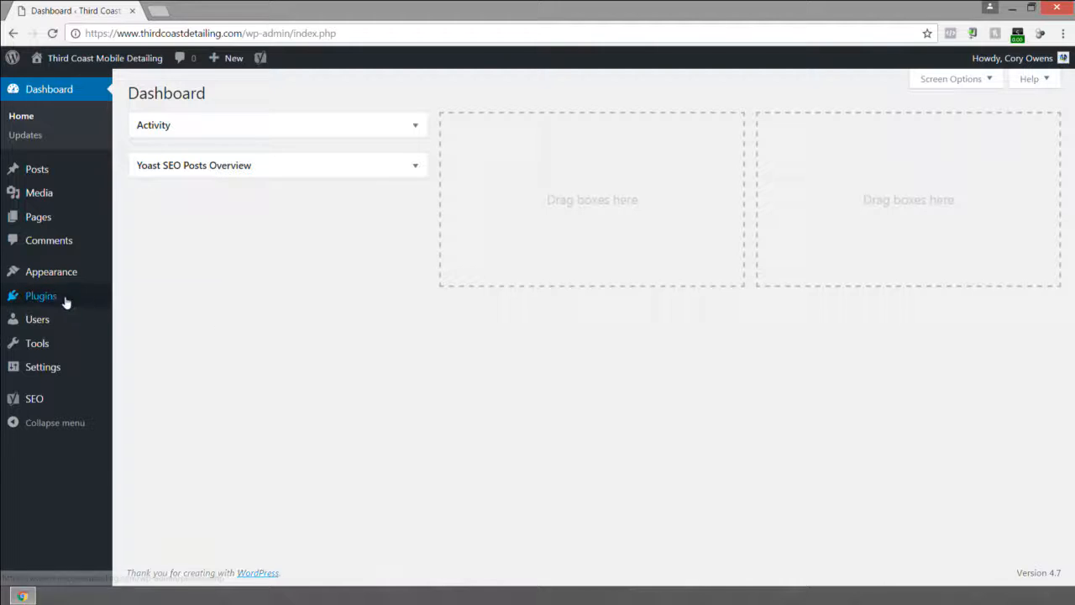
Install and activate the WooCommerce plugin by searching the plugin directory for woocommerce.
{"action": "mouse_move", "coordinate": [41, 301]}
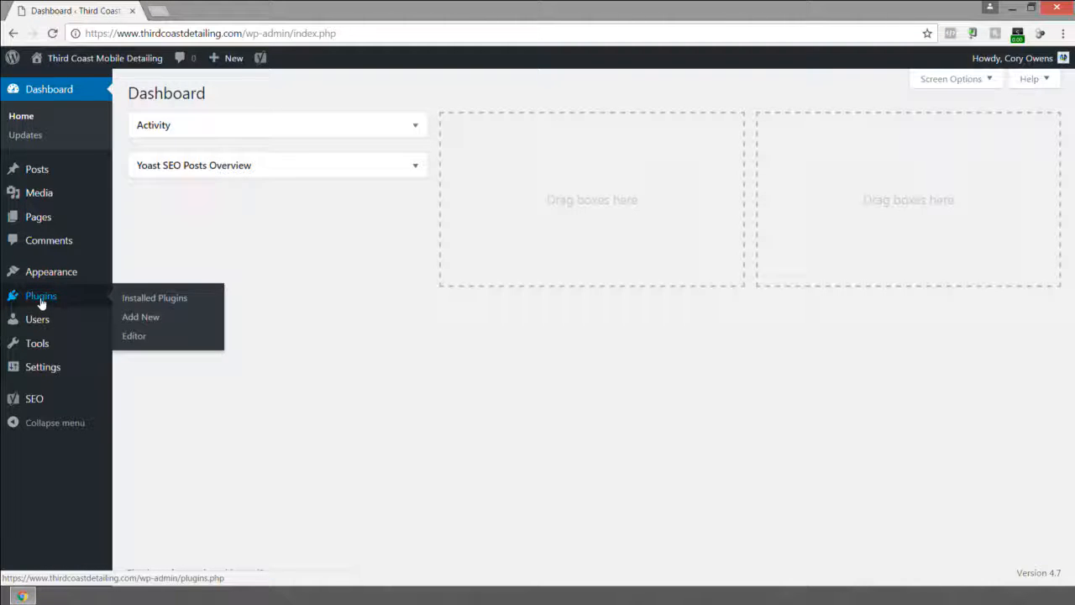
{"action": "left_click", "coordinate": [40, 299]}
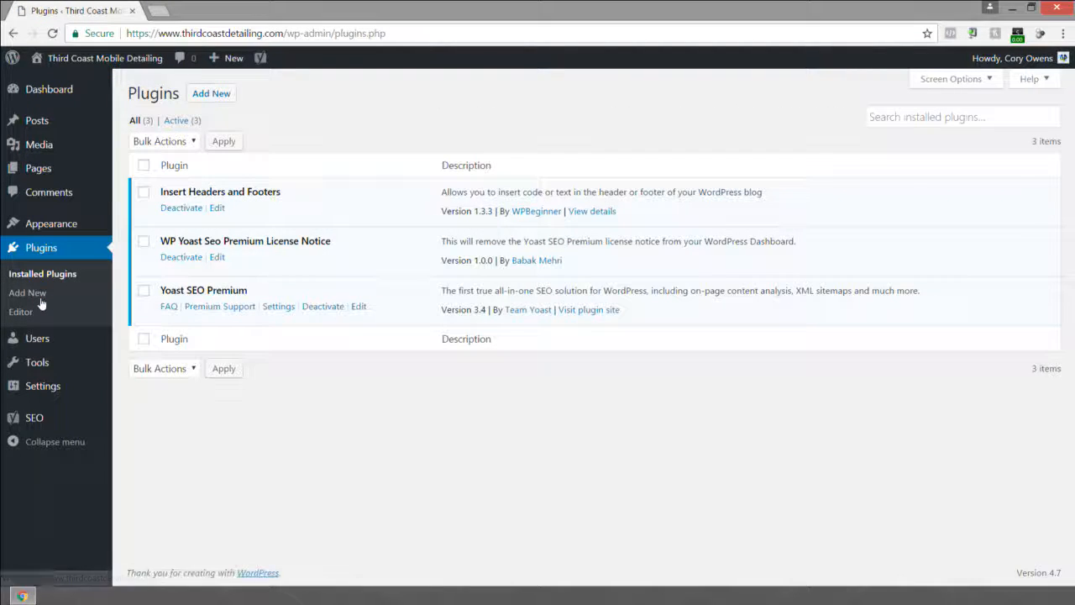
{"action": "left_click", "coordinate": [211, 96]}
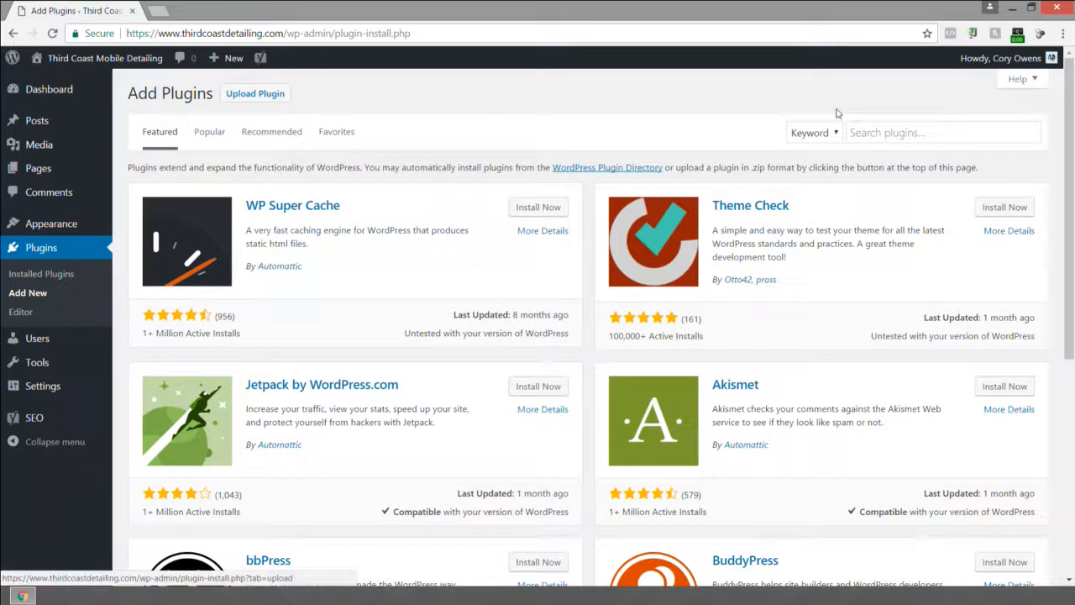
{"action": "left_click", "coordinate": [903, 133]}
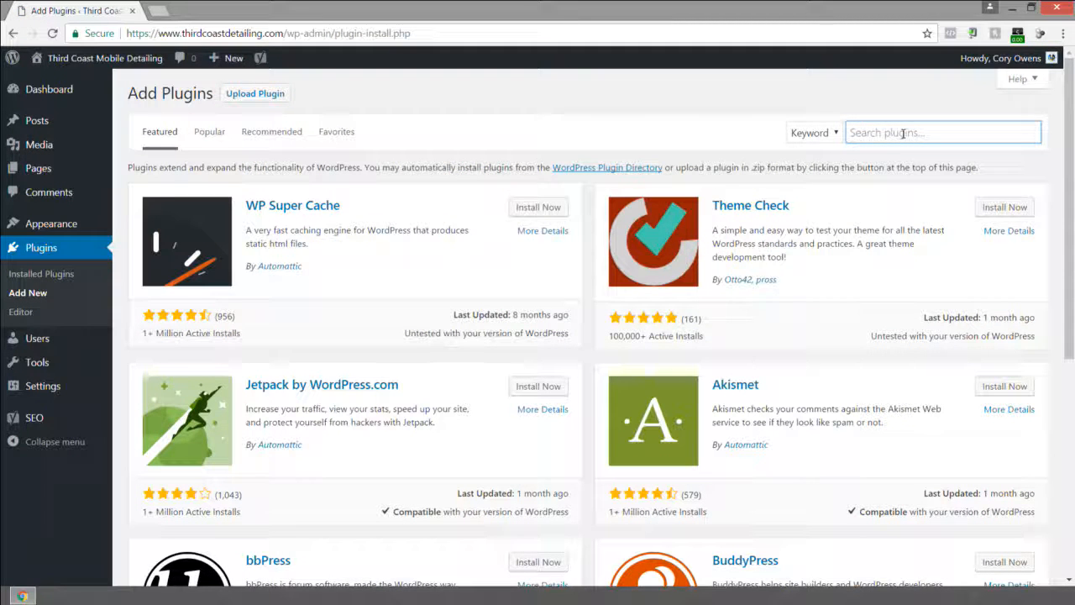
{"action": "type", "text": "woocommerce"}
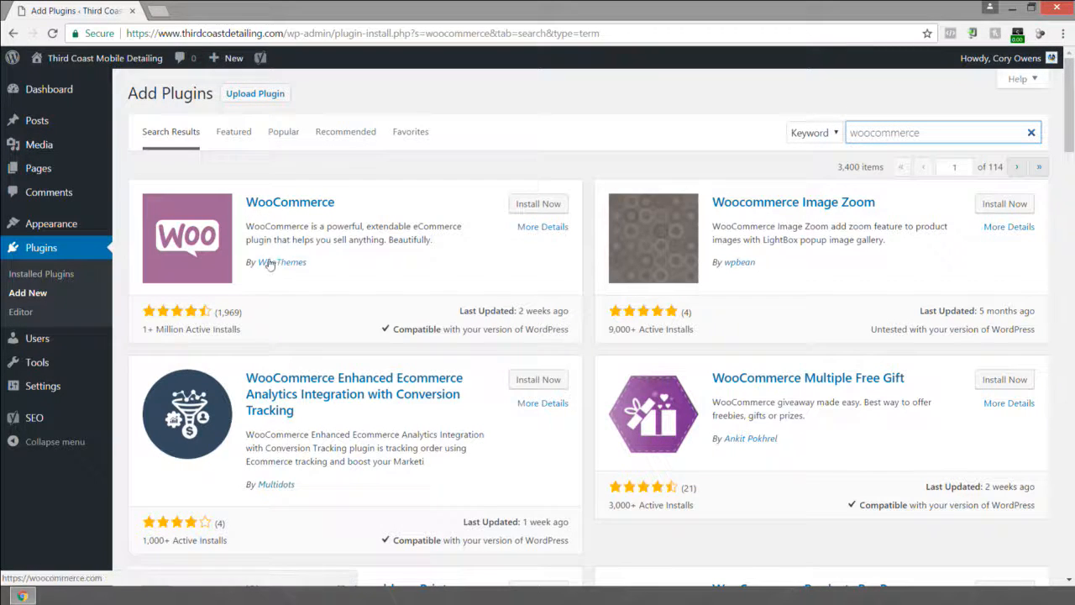
{"action": "left_click", "coordinate": [542, 209]}
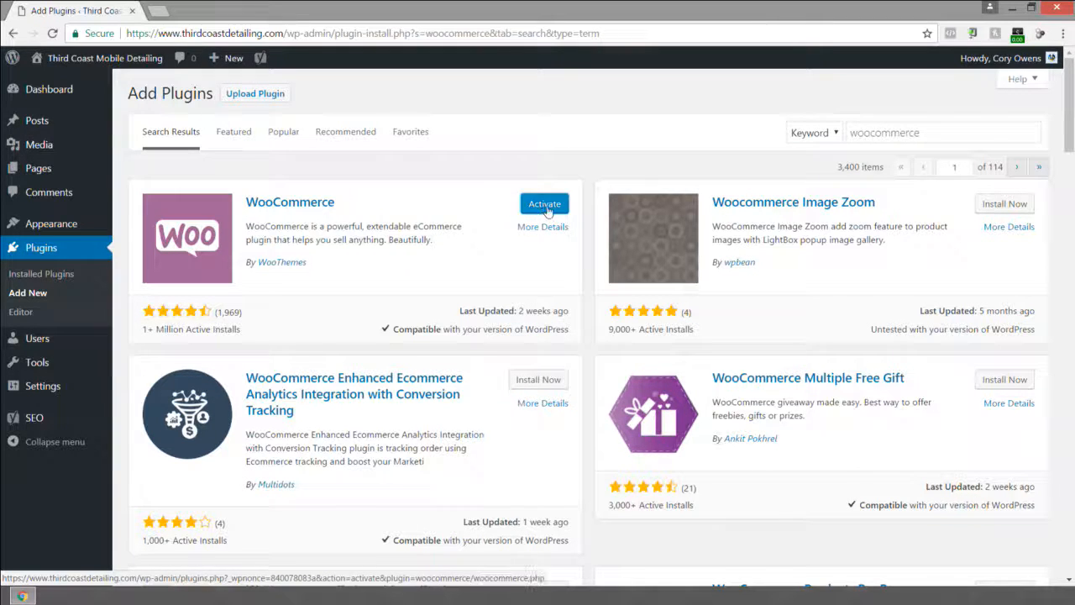
{"action": "left_click", "coordinate": [546, 207]}
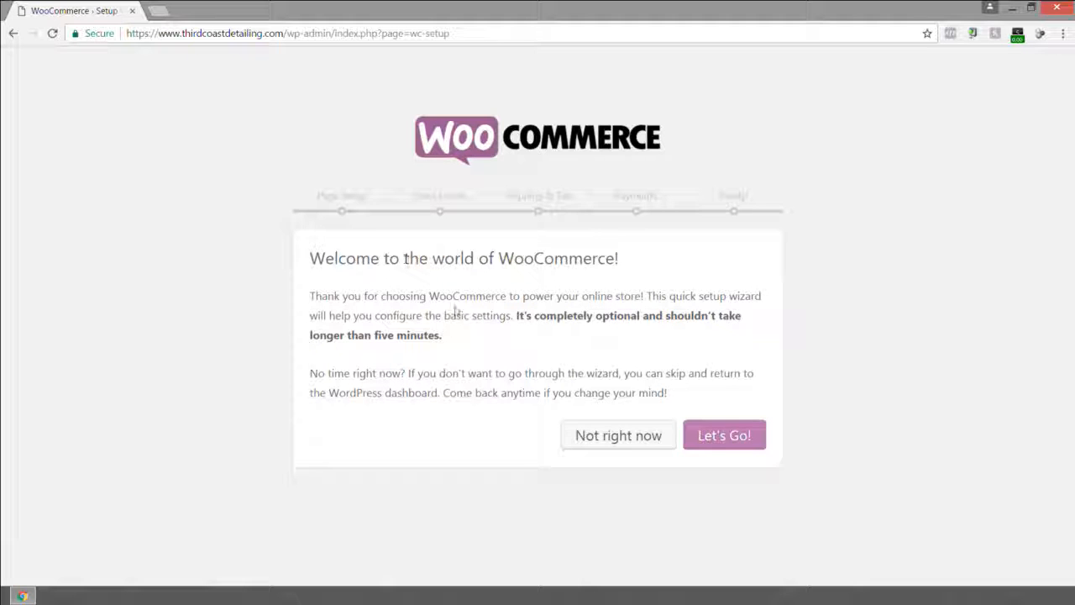
Start the WooCommerce setup wizard and accept the default Page Setup pages.
{"action": "left_click", "coordinate": [722, 438]}
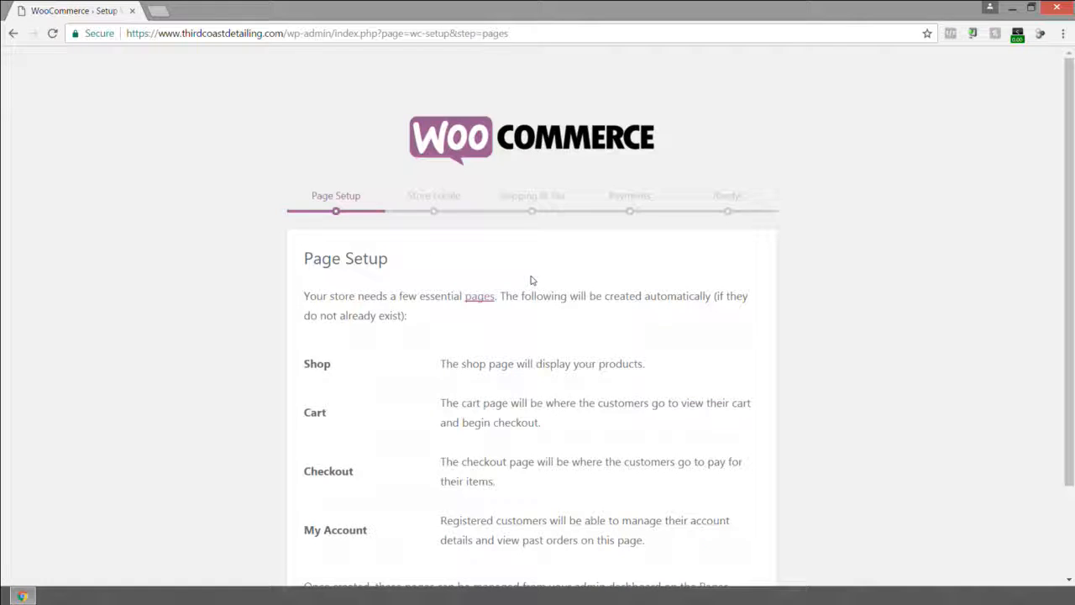
{"action": "scroll", "coordinate": [496, 274], "scroll_direction": "down", "scroll_amount": 2}
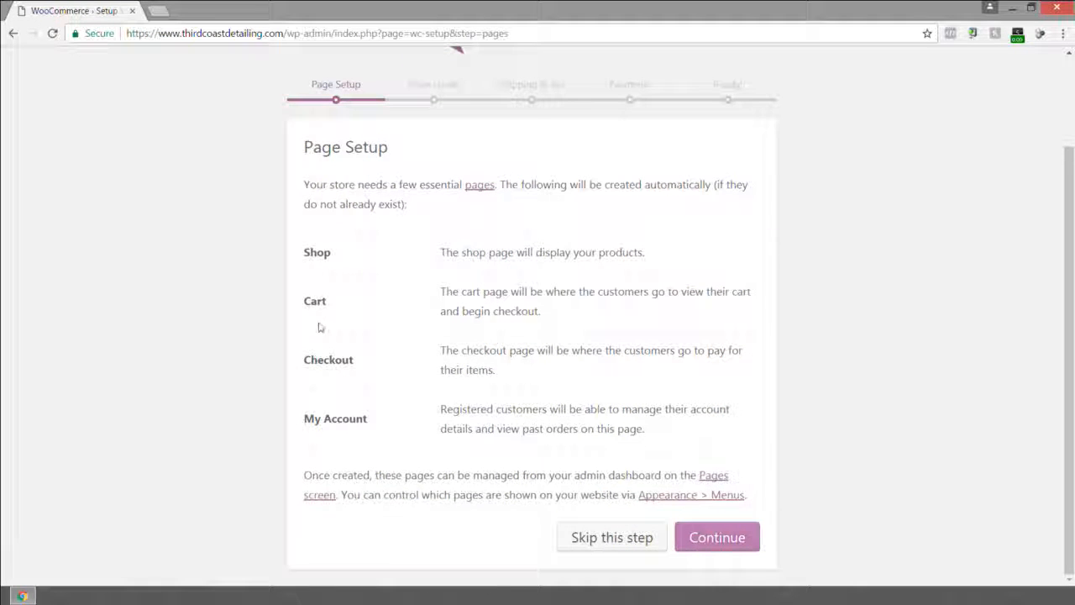
{"action": "left_click", "coordinate": [713, 539]}
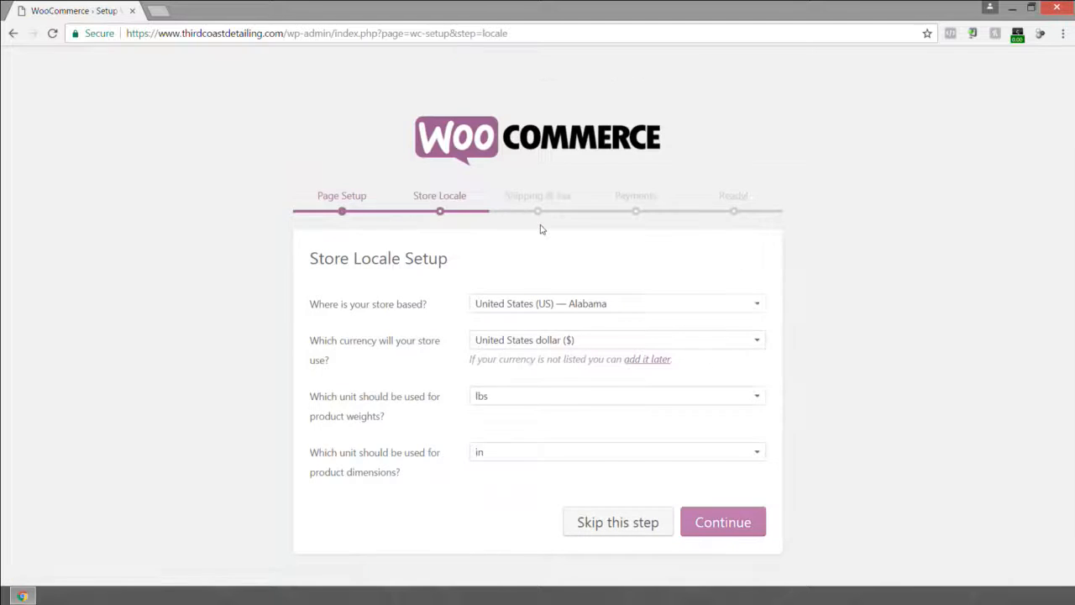
Set the store location to United States (US) — Texas and continue past Store Locale Setup.
{"action": "left_click", "coordinate": [568, 312]}
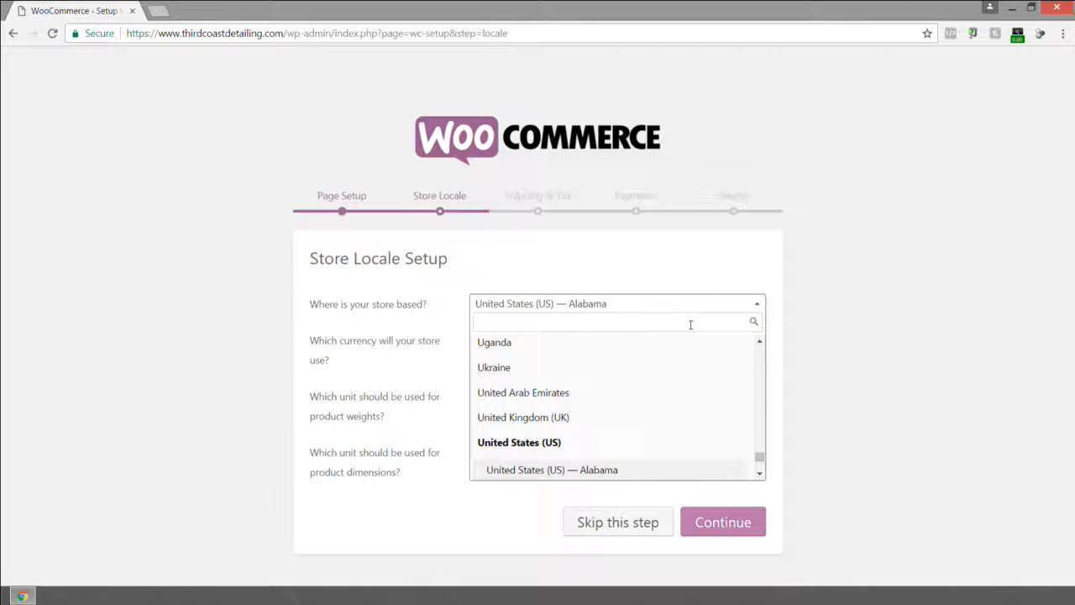
{"action": "type", "text": "Texas"}
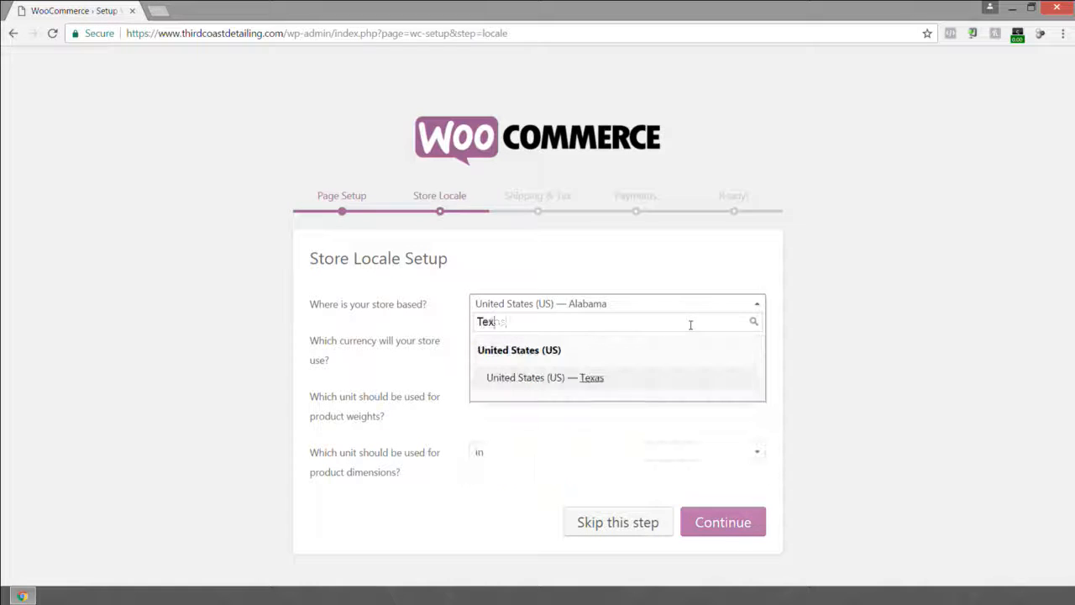
{"action": "left_click", "coordinate": [643, 379]}
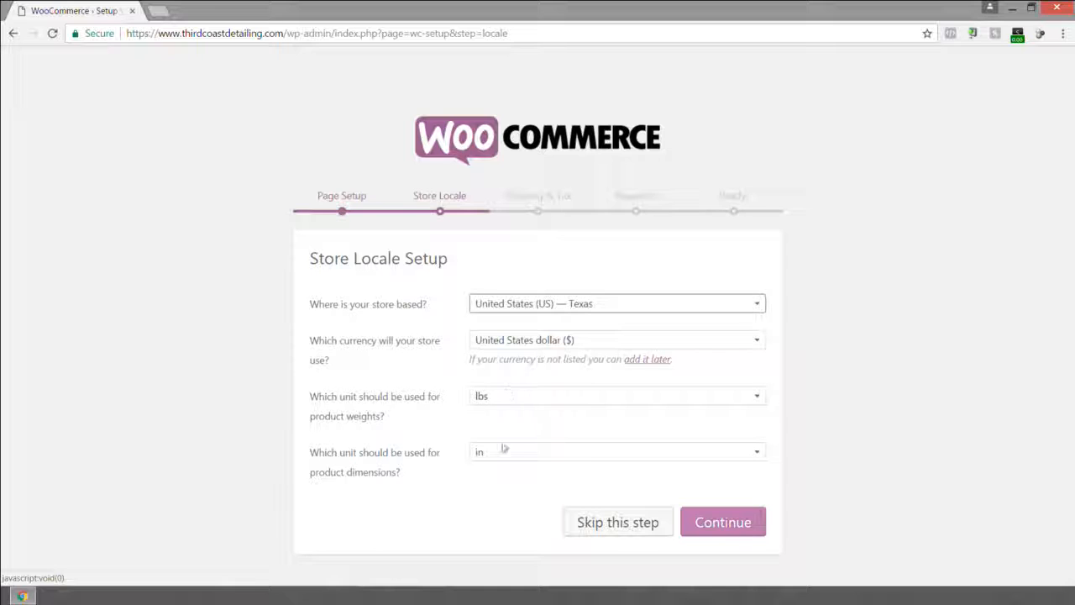
{"action": "left_click", "coordinate": [721, 523]}
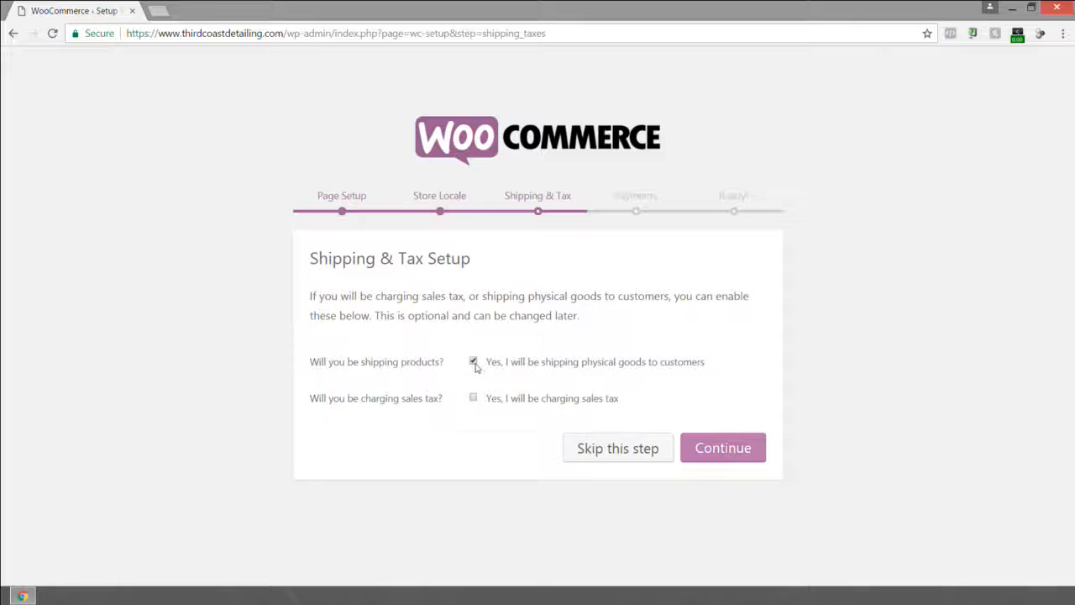
Turn off shipping of physical products, leave sales tax unchecked, and continue.
{"action": "left_click", "coordinate": [474, 364]}
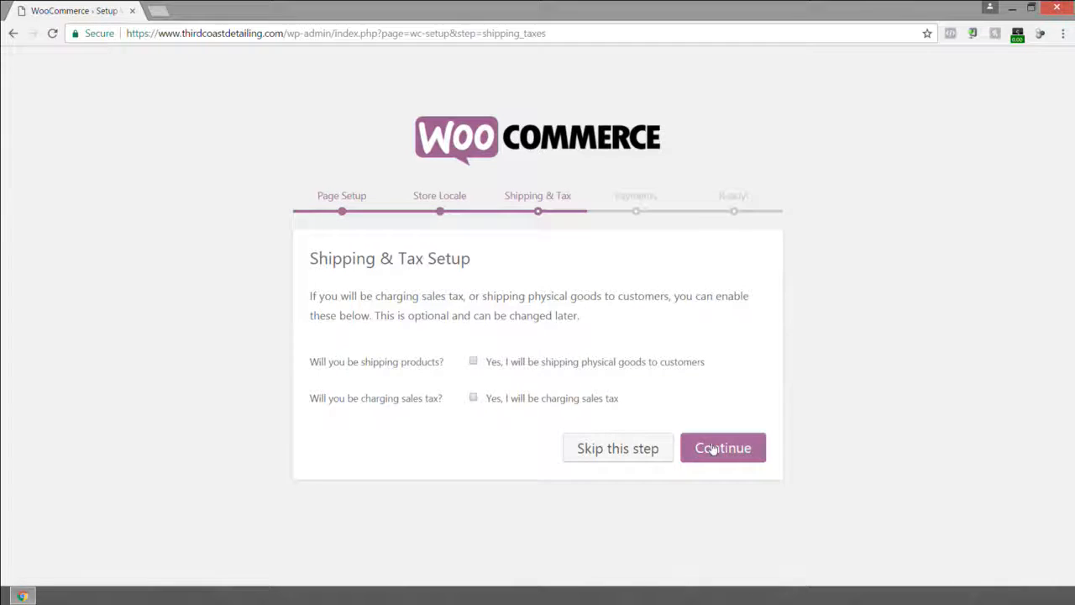
{"action": "left_click", "coordinate": [585, 449]}
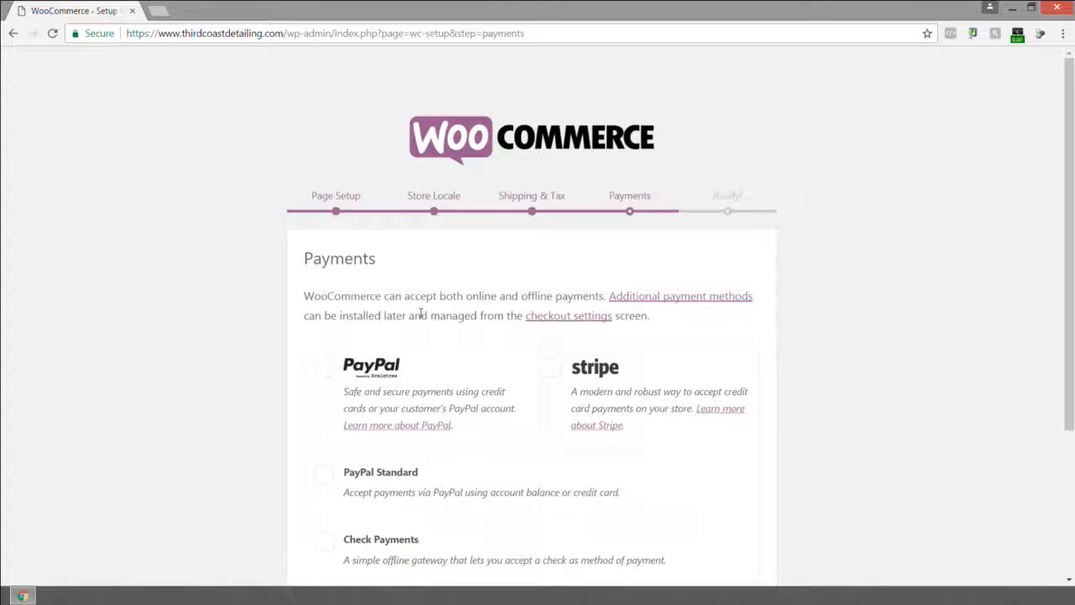
Enable PayPal Standard as a payment method, leaving Stripe unselected.
{"action": "scroll", "coordinate": [418, 303], "scroll_direction": "down", "scroll_amount": 3}
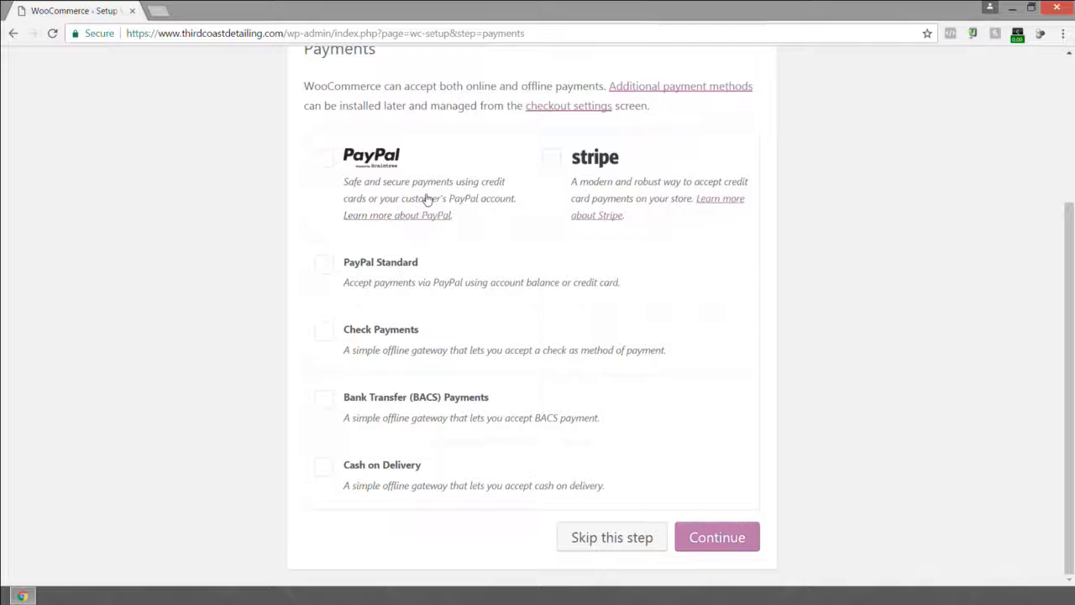
{"action": "left_click", "coordinate": [553, 159]}
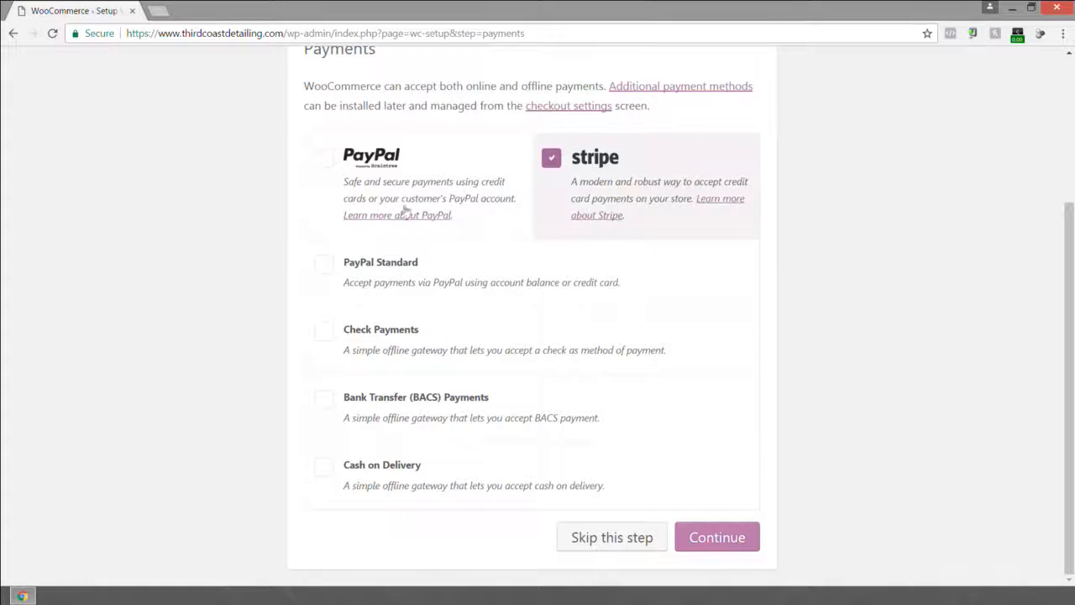
{"action": "left_click", "coordinate": [324, 265]}
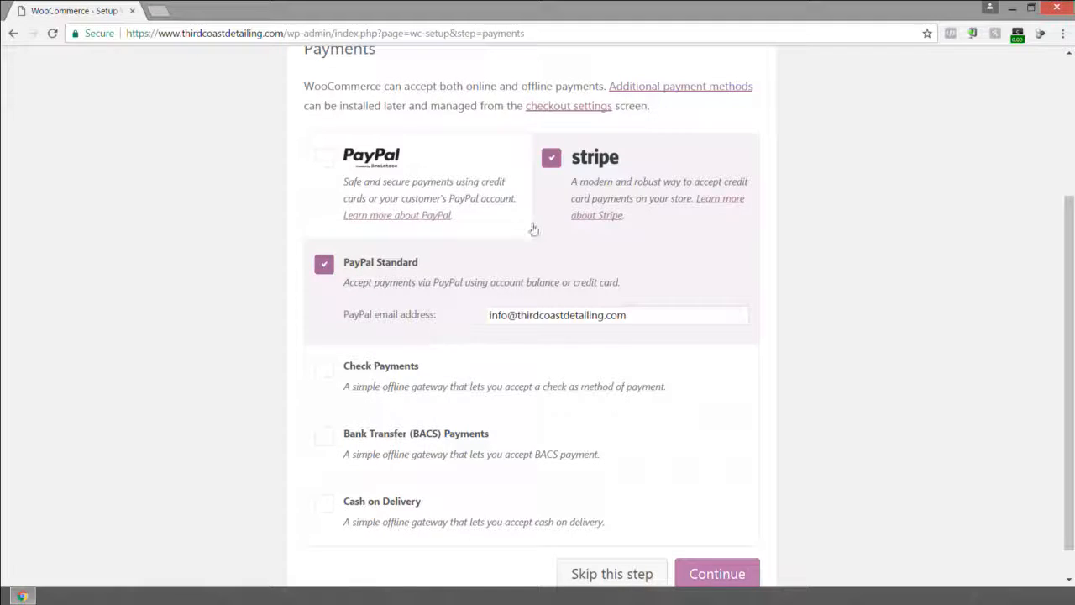
{"action": "left_click", "coordinate": [552, 162]}
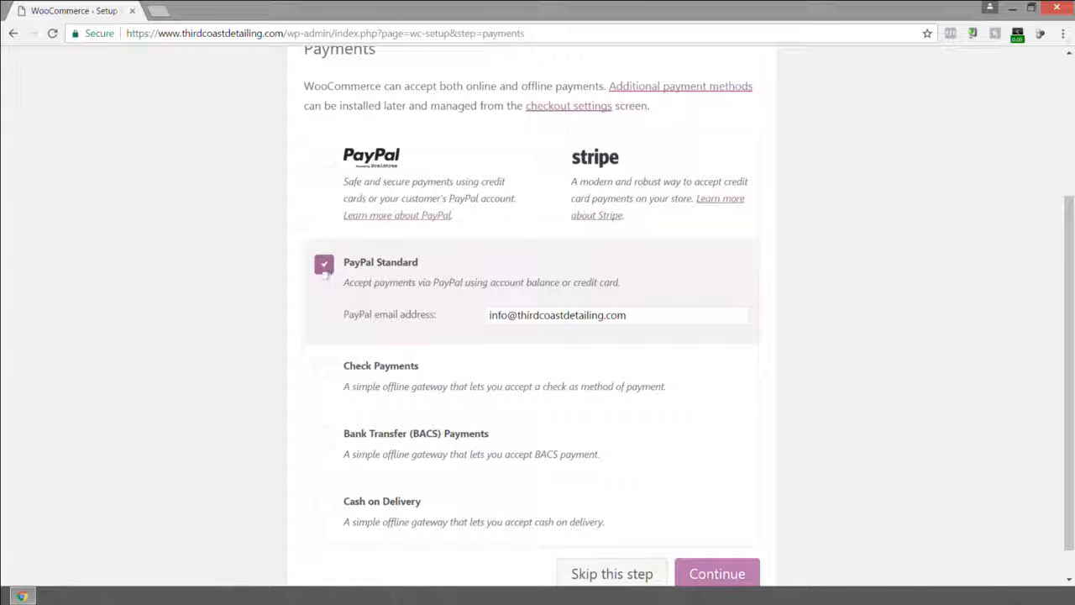
Clear the PayPal email address field and continue past the Payments step.
{"action": "triple_click", "coordinate": [519, 317]}
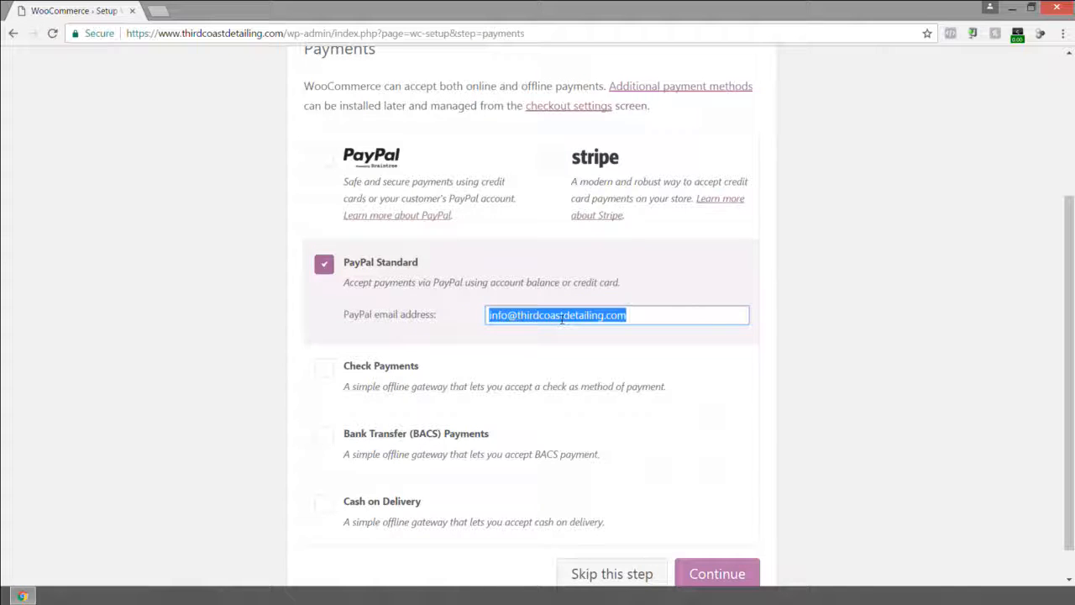
{"action": "key", "text": "BackSpace"}
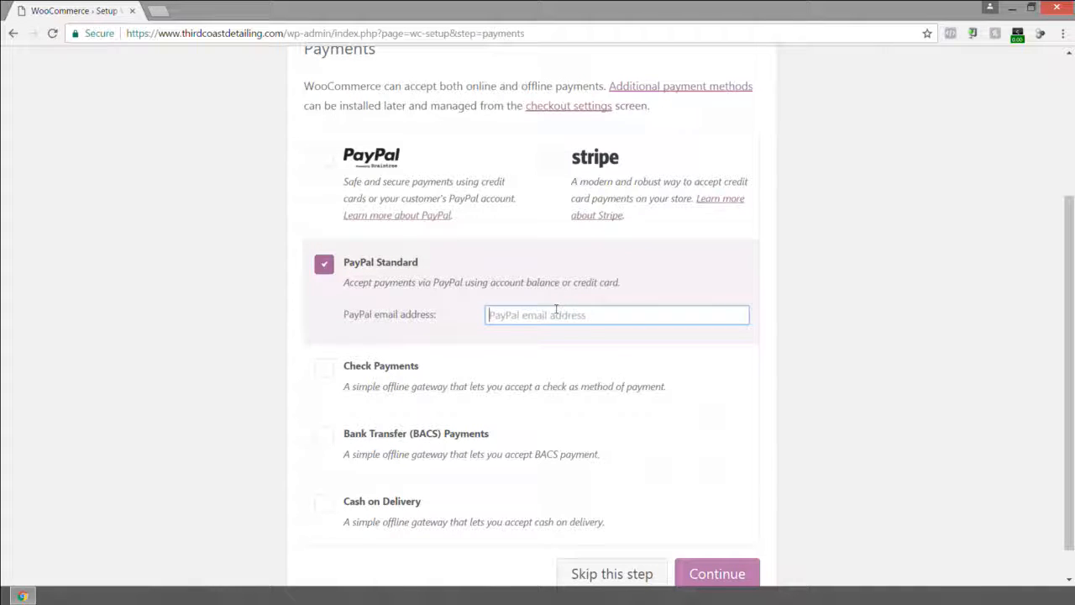
{"action": "scroll", "coordinate": [520, 285], "scroll_direction": "down", "scroll_amount": 1}
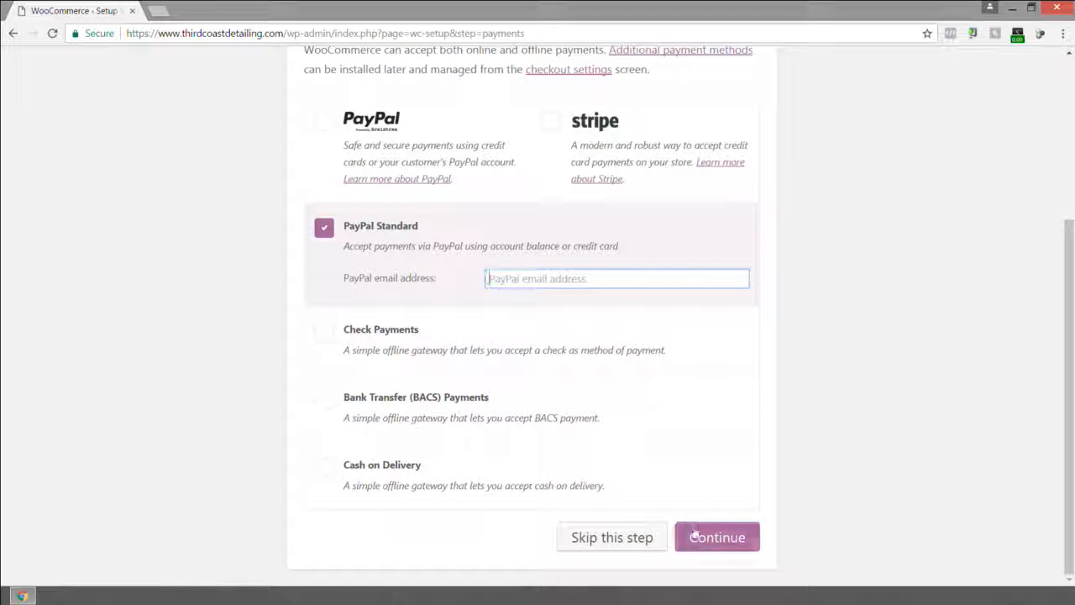
{"action": "left_click", "coordinate": [707, 538]}
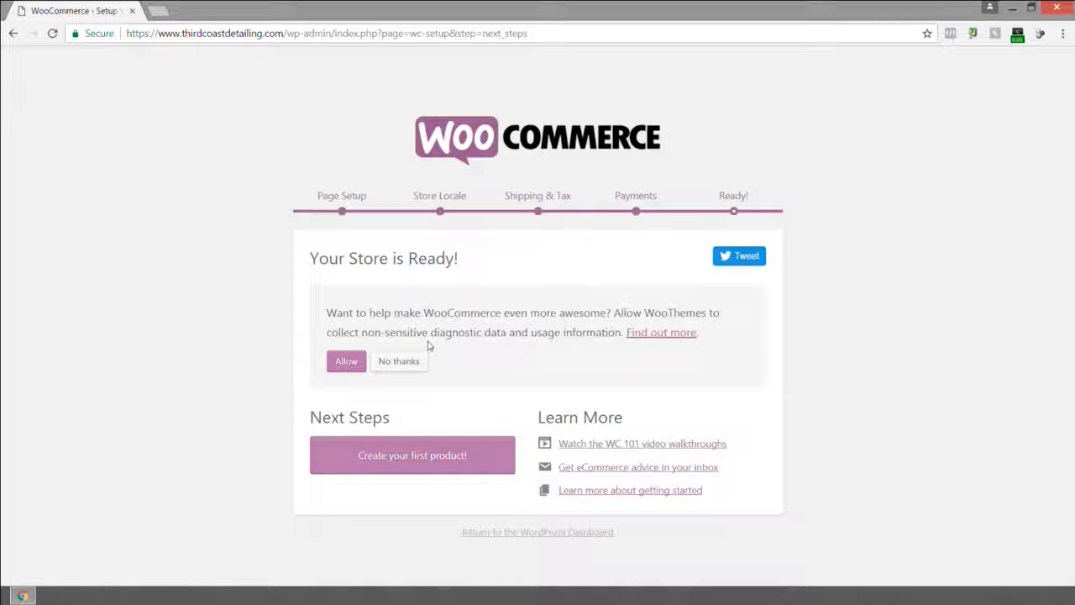
Decline usage data sharing and return to the WordPress dashboard.
{"action": "left_click", "coordinate": [400, 366]}
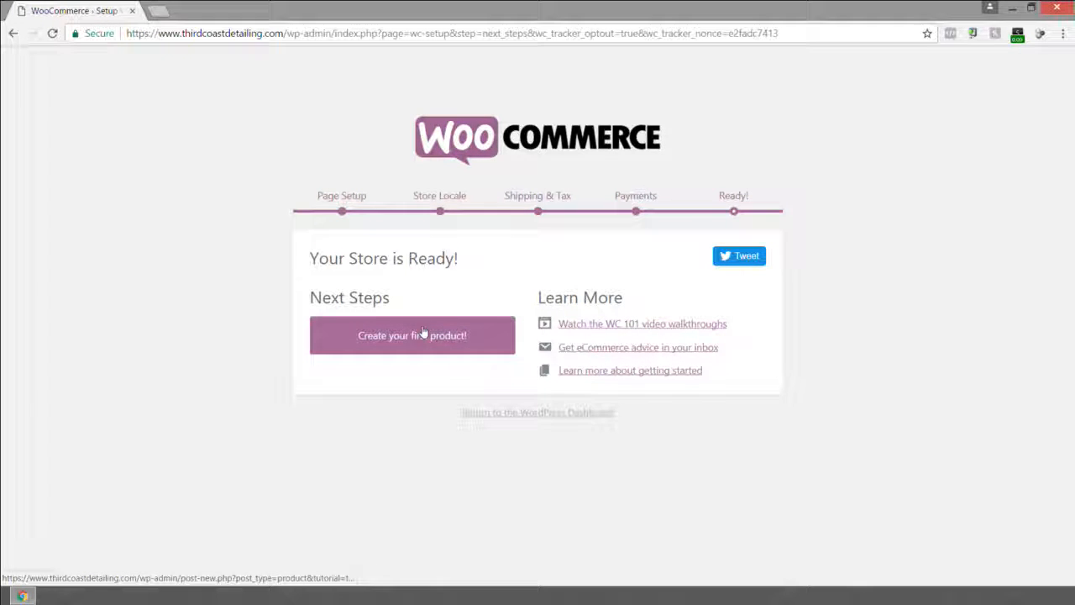
{"action": "left_click", "coordinate": [531, 414]}
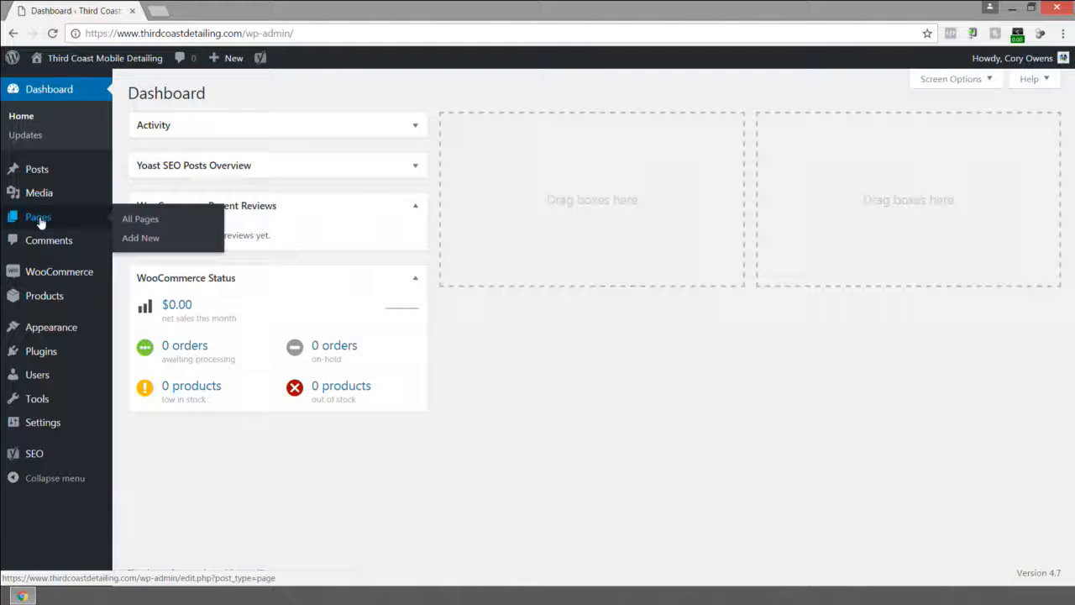
Change the Shop page's status to Draft using Quick Edit in the pages list.
{"action": "left_click", "coordinate": [40, 220]}
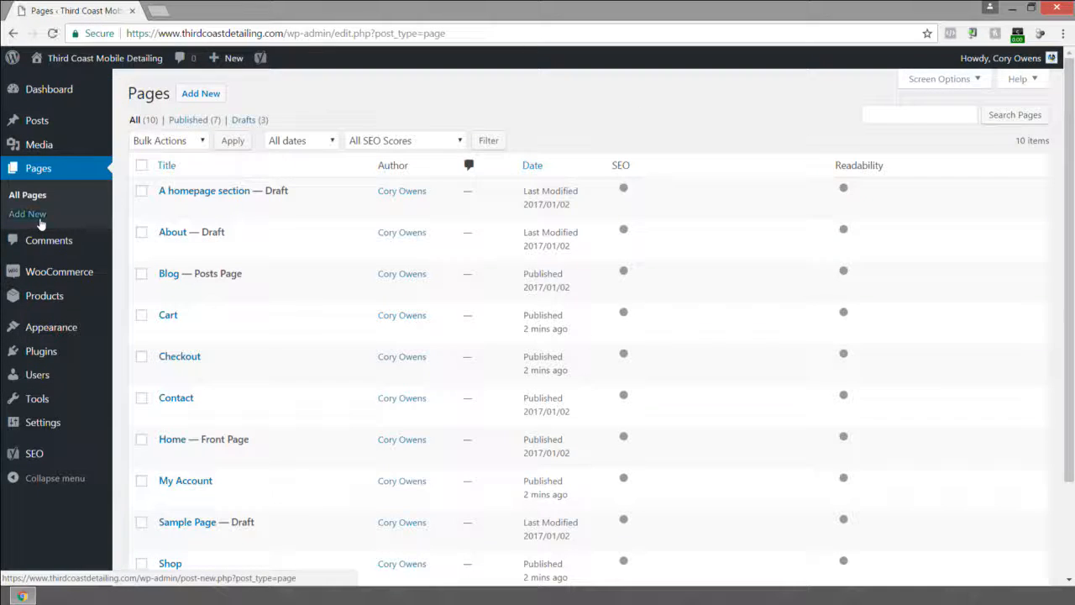
{"action": "scroll", "coordinate": [248, 223], "scroll_direction": "down", "scroll_amount": 2}
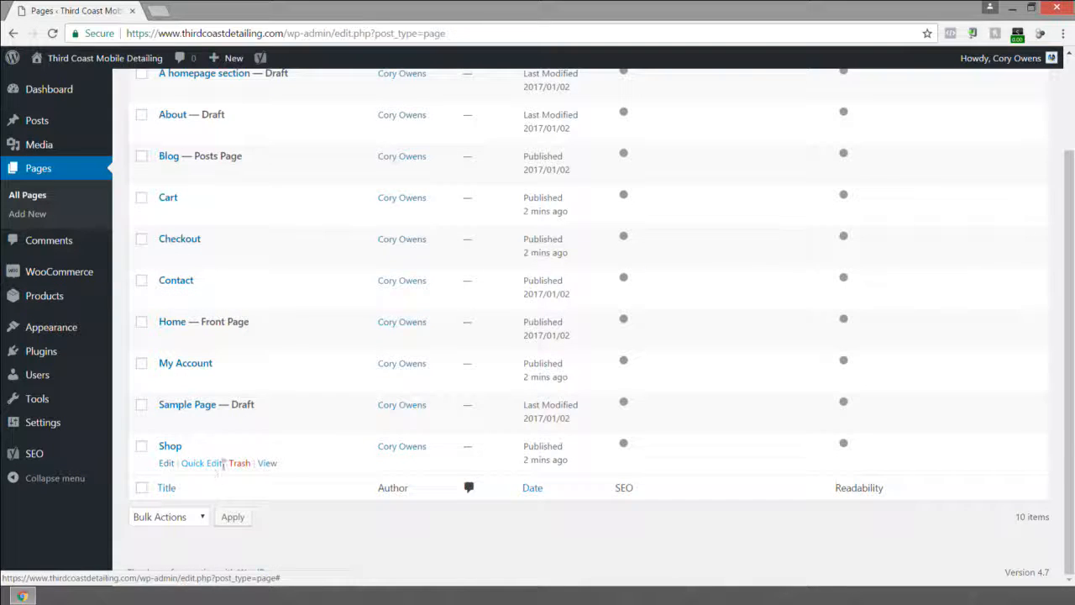
{"action": "left_click", "coordinate": [210, 467]}
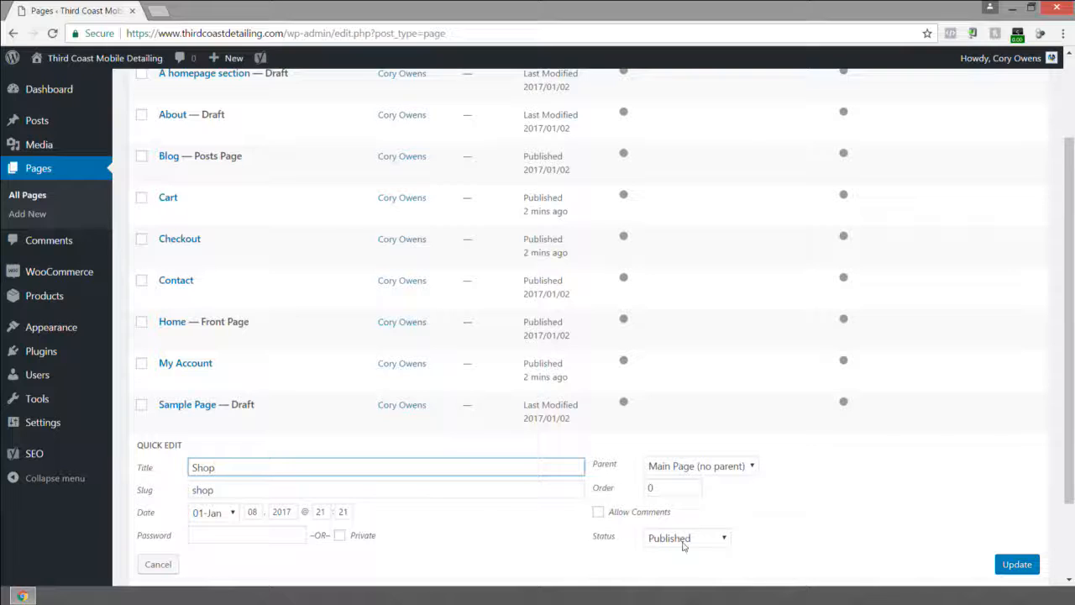
{"action": "left_click", "coordinate": [685, 541]}
{"action": "left_click", "coordinate": [668, 519]}
{"action": "left_click", "coordinate": [1015, 564]}
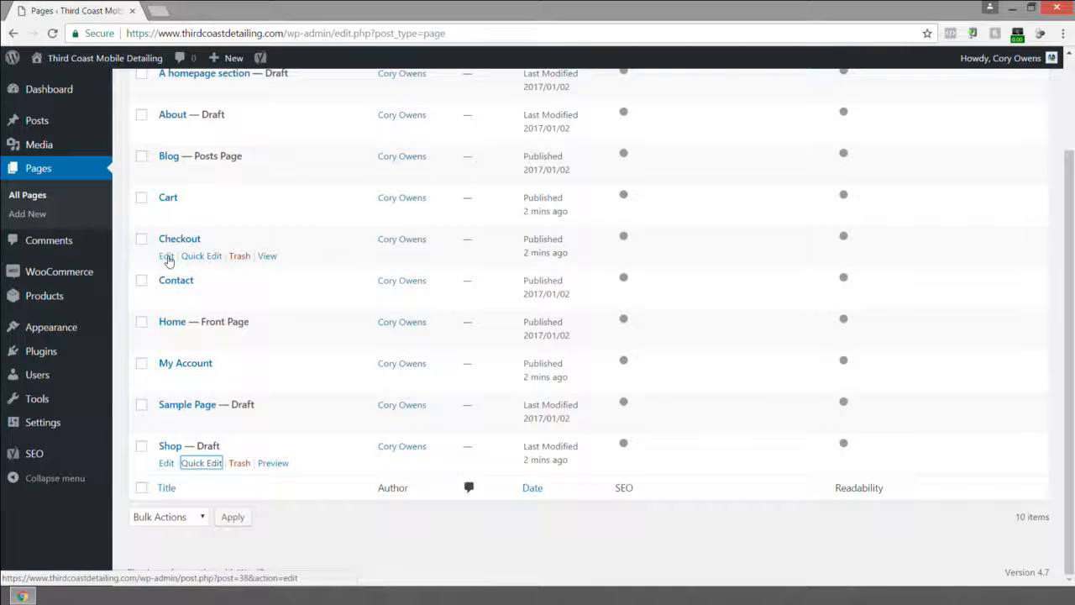
Change the Checkout page's status to Draft using Quick Edit.
{"action": "left_click", "coordinate": [166, 257]}
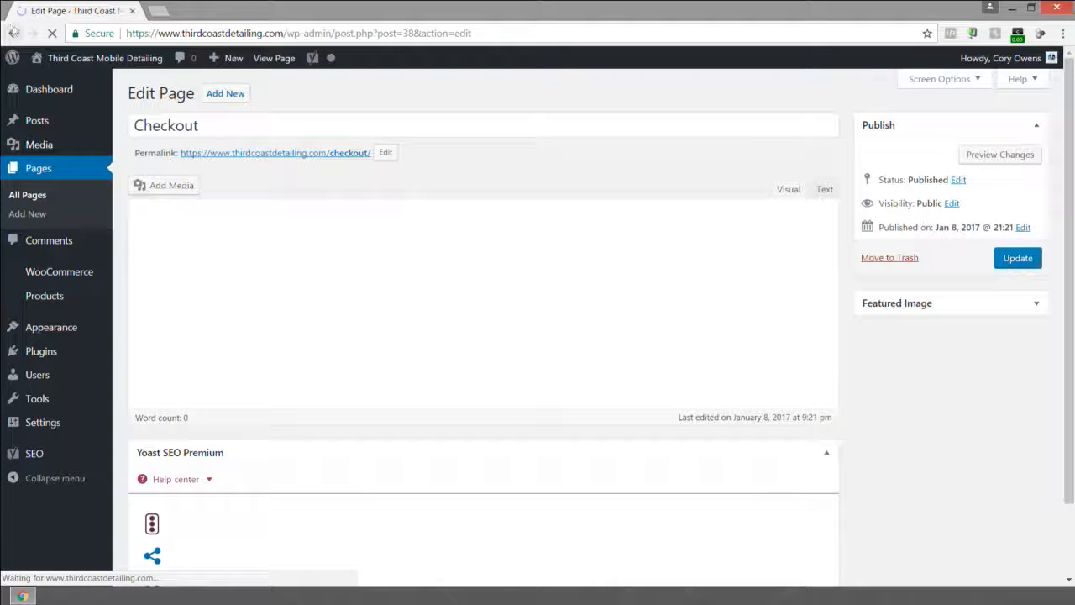
{"action": "left_click", "coordinate": [13, 33]}
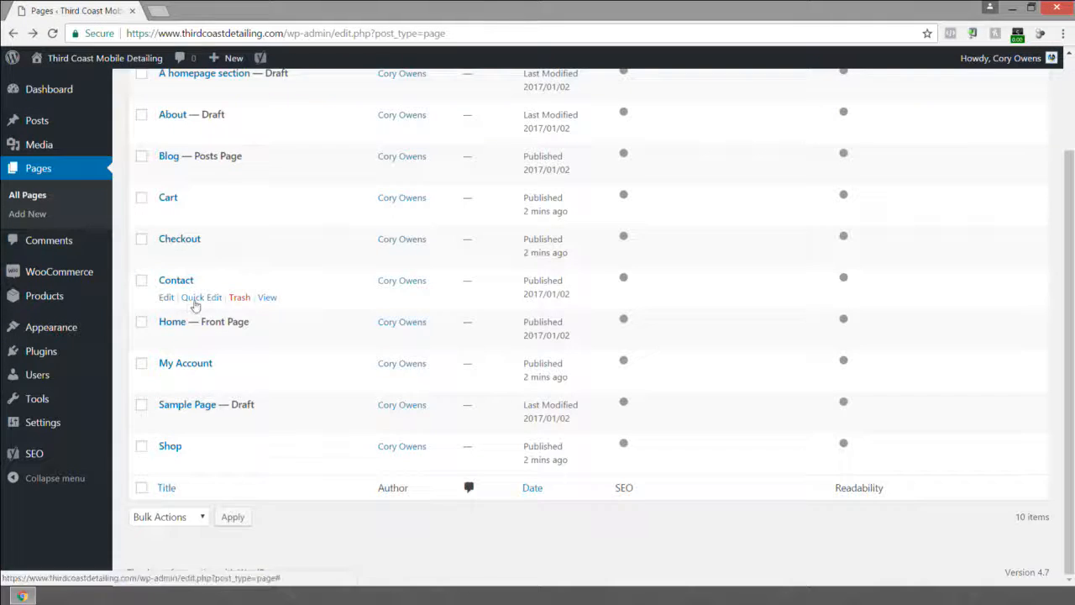
{"action": "left_click", "coordinate": [195, 302]}
{"action": "left_click", "coordinate": [202, 255]}
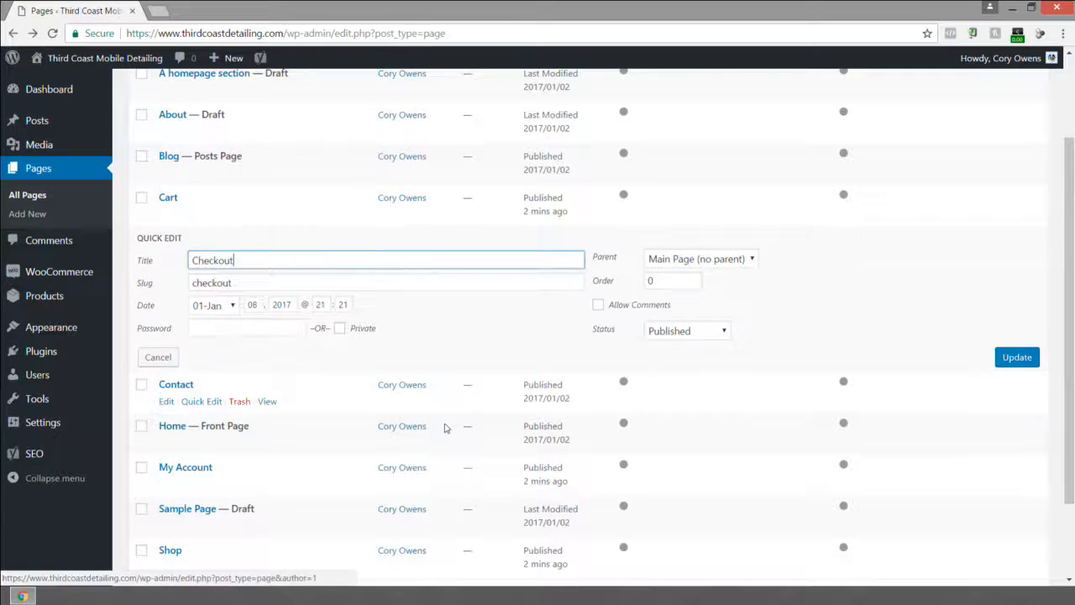
{"action": "left_click", "coordinate": [697, 331]}
{"action": "left_click", "coordinate": [663, 375]}
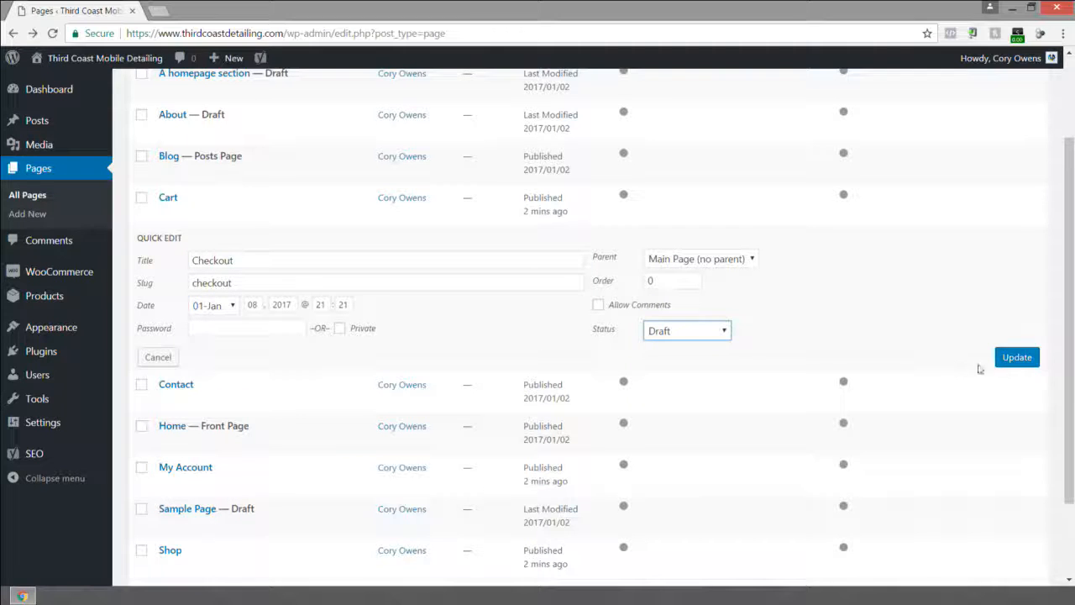
{"action": "left_click", "coordinate": [1016, 358]}
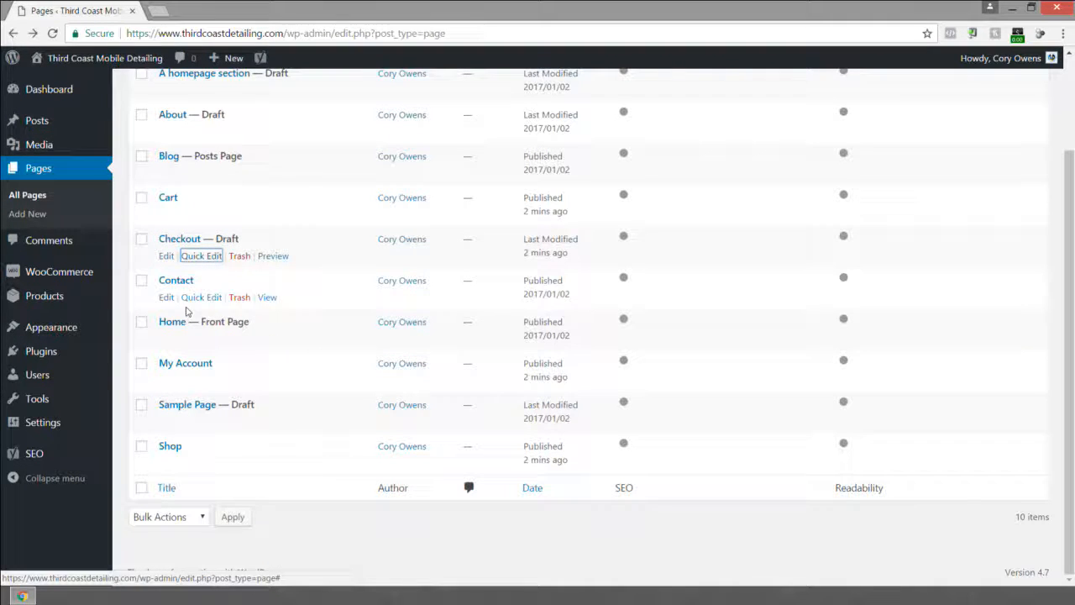
Set the Shop page's status to Draft with Quick Edit and update it.
{"action": "left_click", "coordinate": [202, 465]}
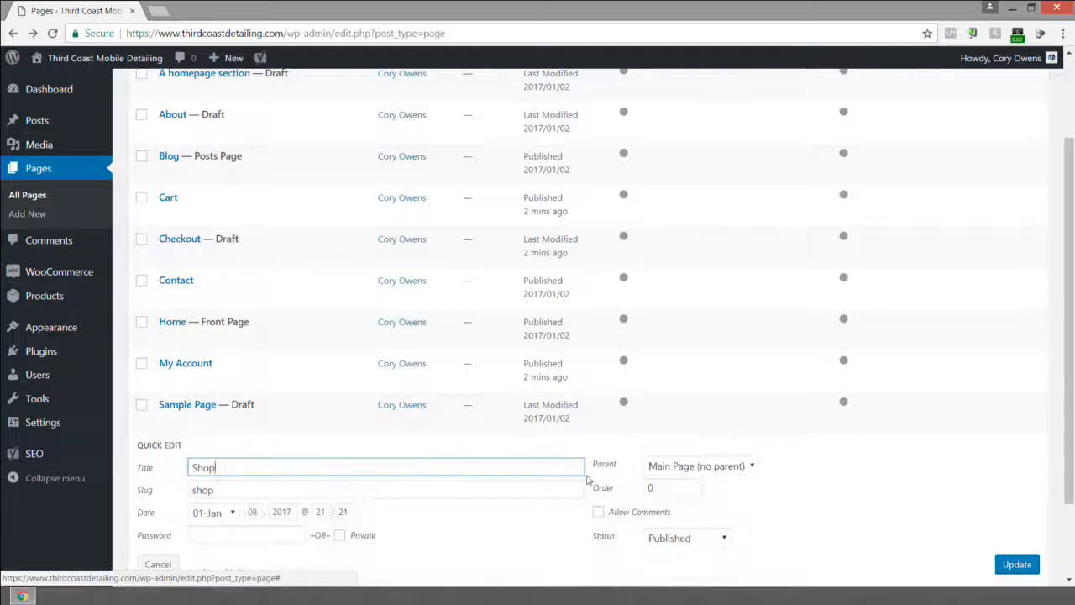
{"action": "left_click", "coordinate": [694, 537]}
{"action": "left_click", "coordinate": [668, 520]}
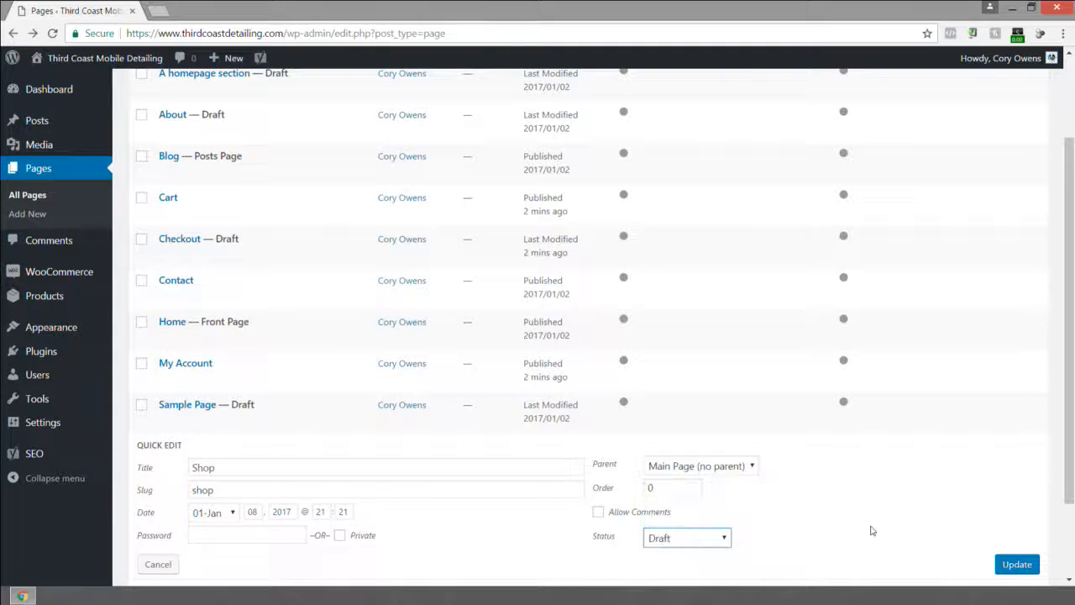
{"action": "left_click", "coordinate": [1016, 563]}
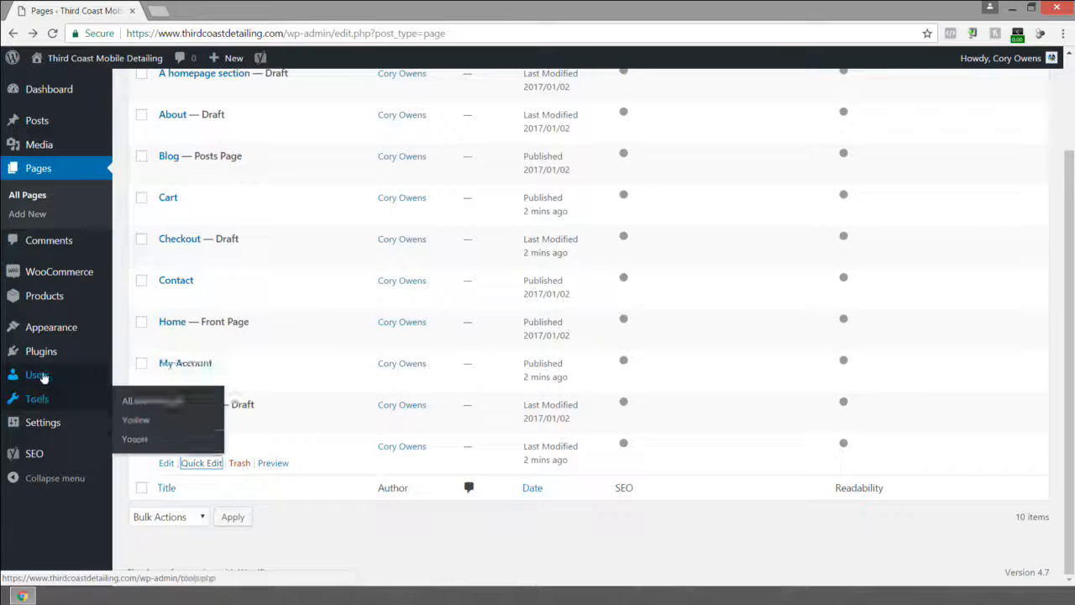
Open the Permalinks settings and re-save them to refresh the permalink structure.
{"action": "mouse_move", "coordinate": [25, 422]}
{"action": "left_click", "coordinate": [163, 492]}
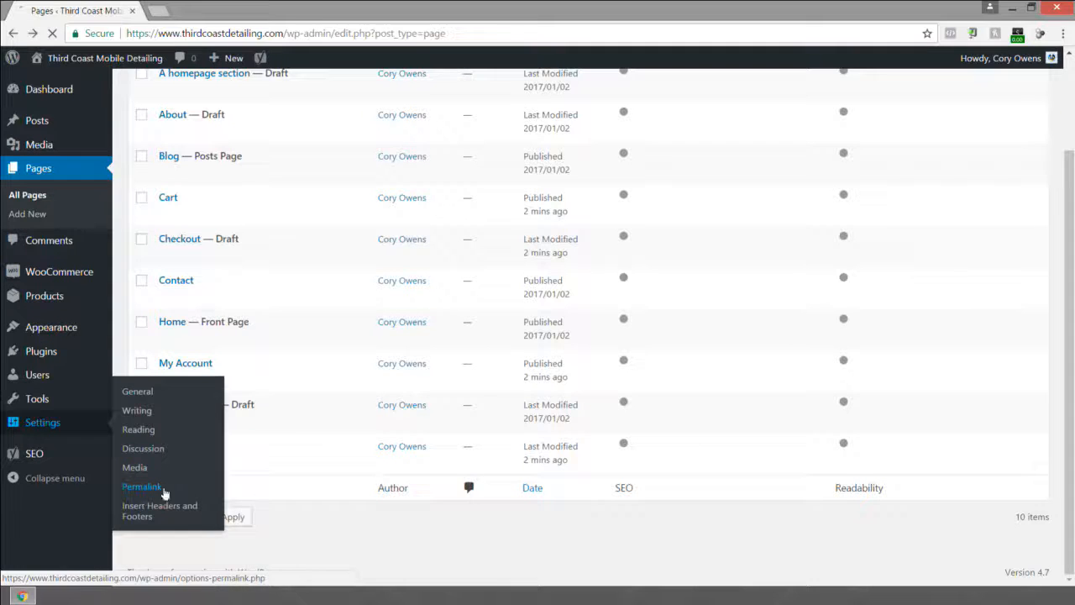
{"action": "scroll", "coordinate": [168, 501], "scroll_direction": "down", "scroll_amount": 3}
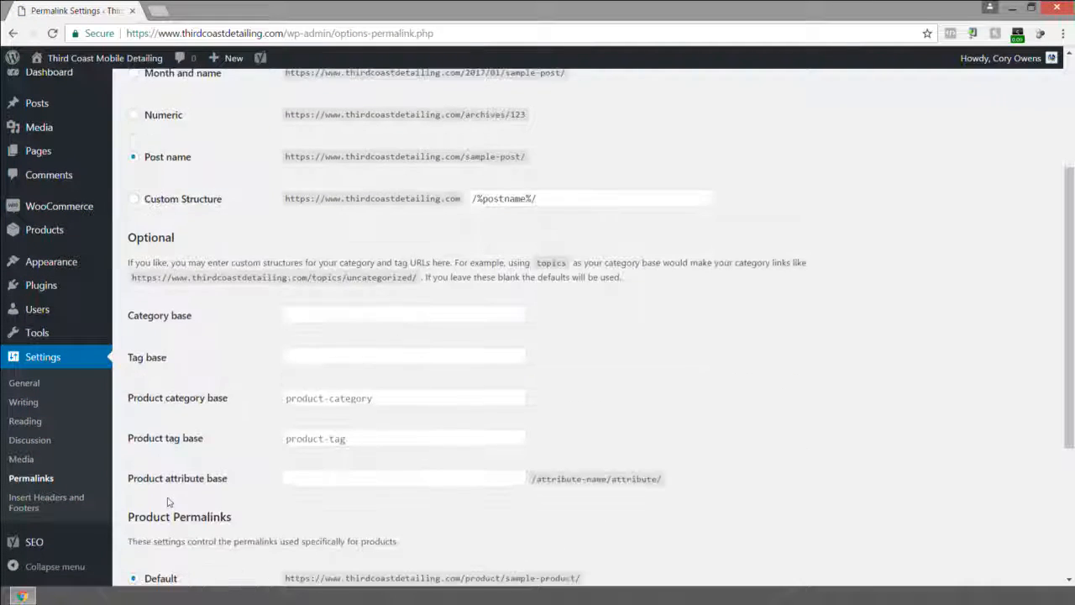
{"action": "scroll", "coordinate": [168, 502], "scroll_direction": "down", "scroll_amount": 3}
{"action": "left_click", "coordinate": [165, 515]}
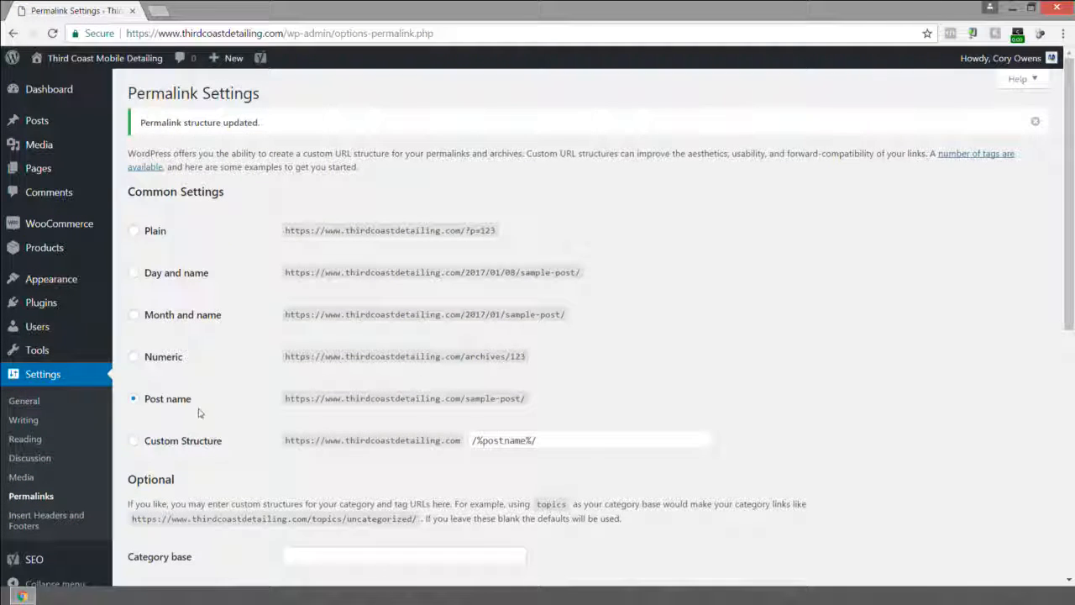
{"action": "scroll", "coordinate": [199, 413], "scroll_direction": "down", "scroll_amount": 5}
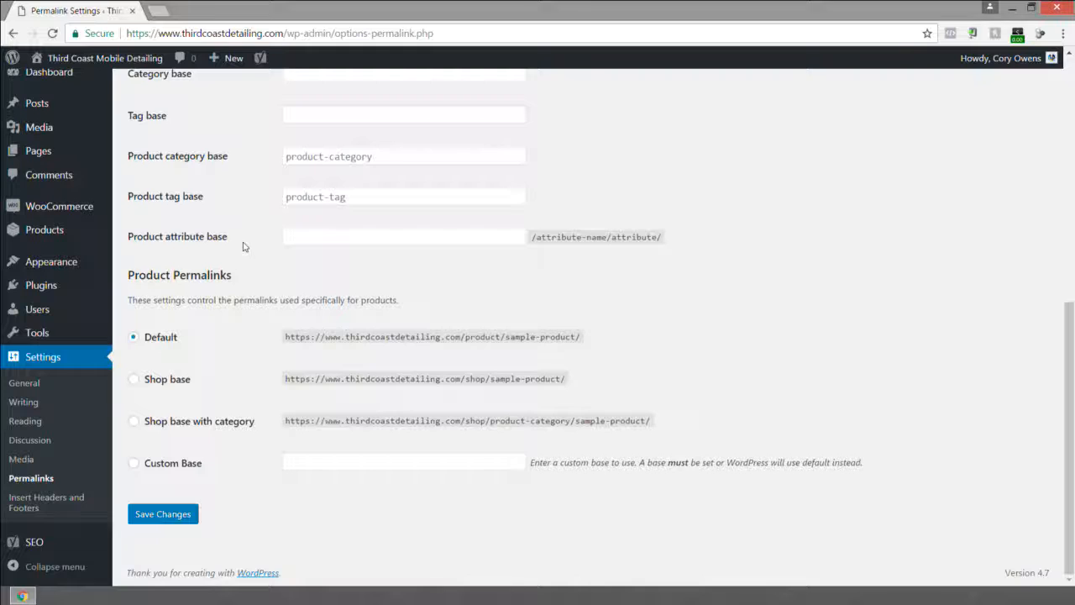
{"action": "scroll", "coordinate": [242, 246], "scroll_direction": "up", "scroll_amount": 6}
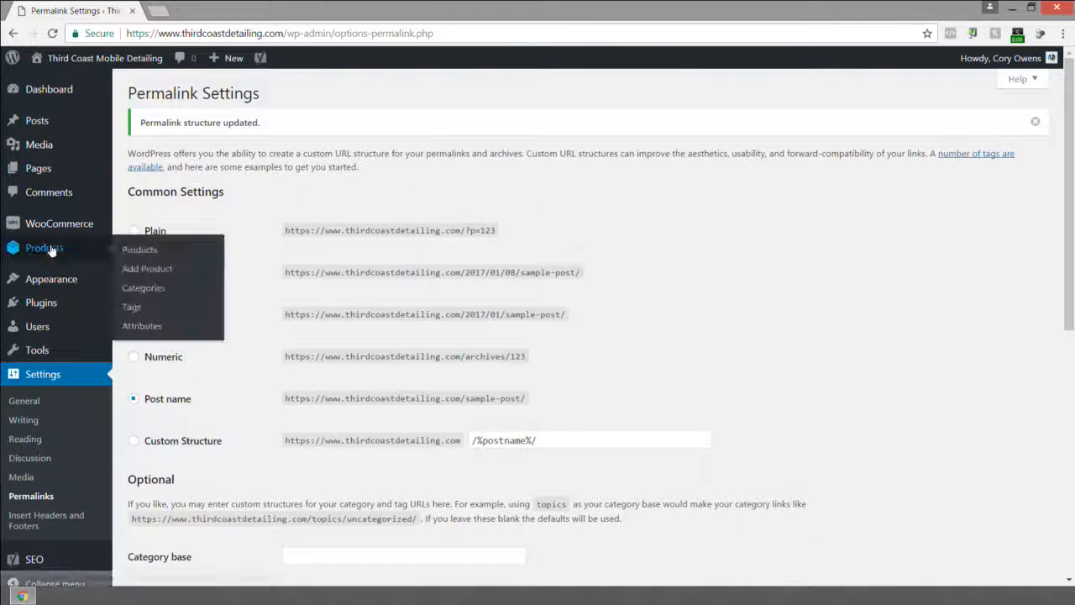
Open the WooCommerce settings and review the General options, including the Default Customer Location choices.
{"action": "left_click", "coordinate": [52, 250]}
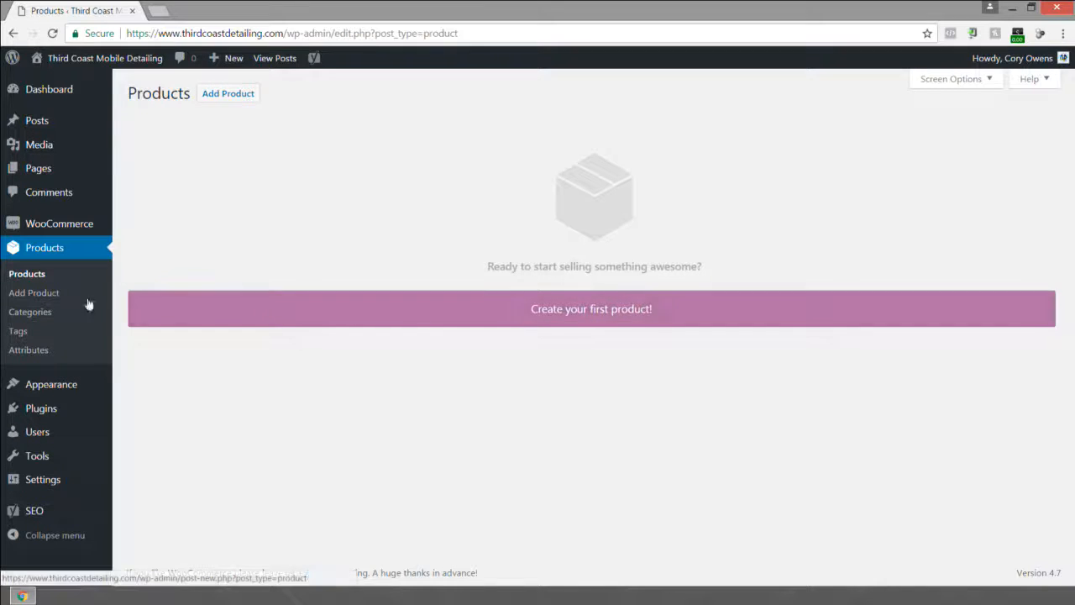
{"action": "mouse_move", "coordinate": [39, 230]}
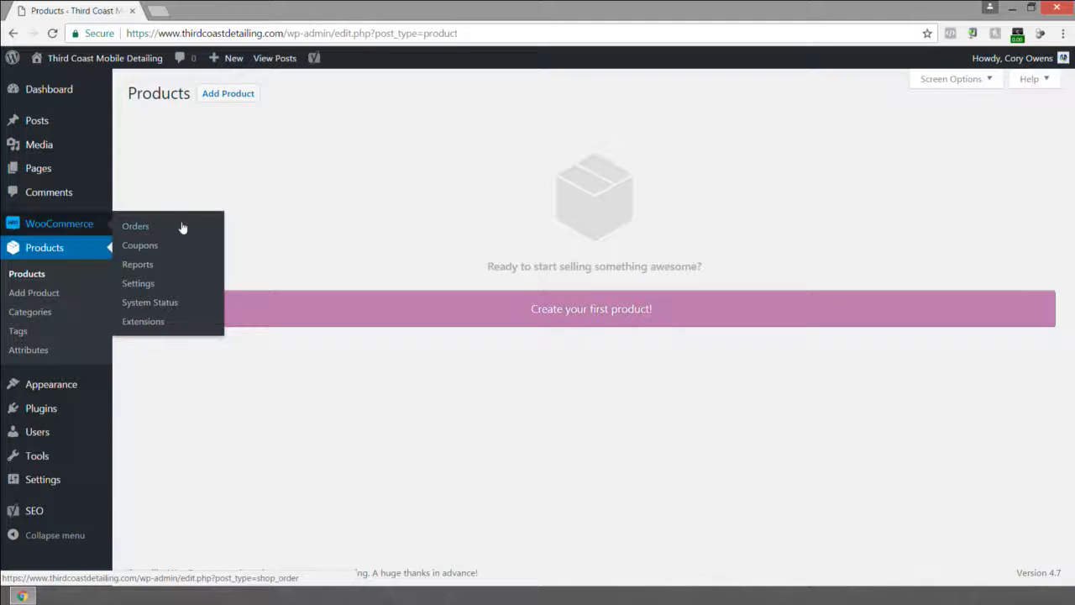
{"action": "left_click", "coordinate": [139, 284]}
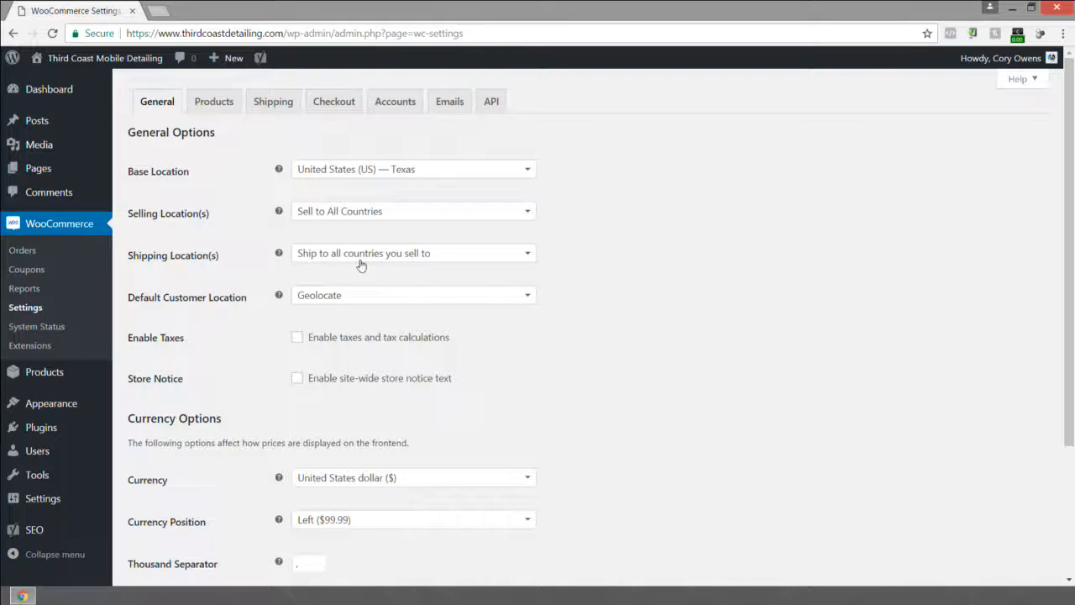
{"action": "left_click", "coordinate": [350, 298]}
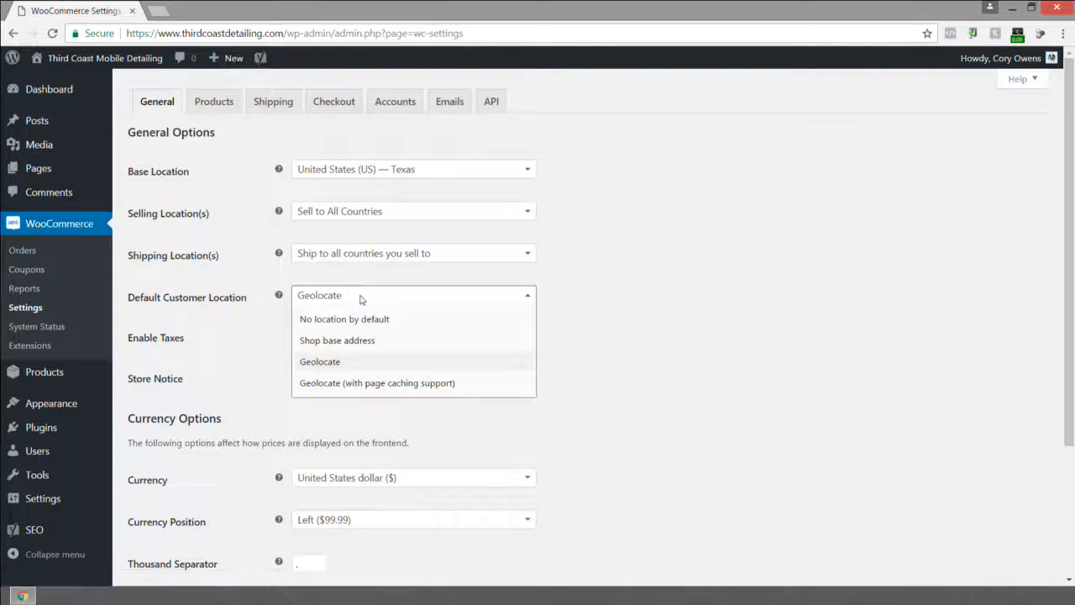
{"action": "left_click", "coordinate": [588, 293]}
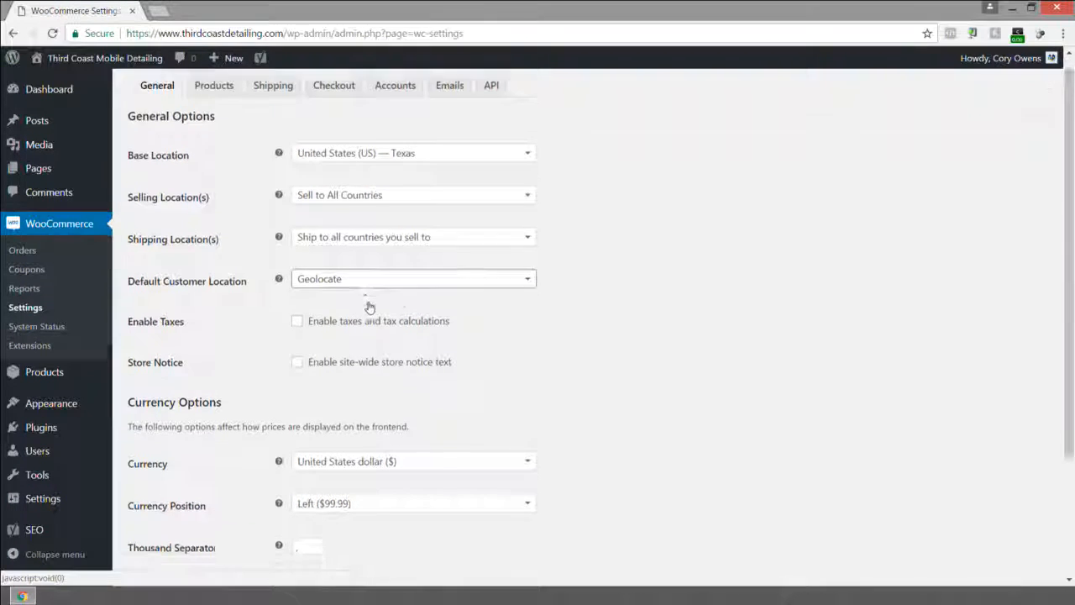
{"action": "scroll", "coordinate": [373, 304], "scroll_direction": "down", "scroll_amount": 3}
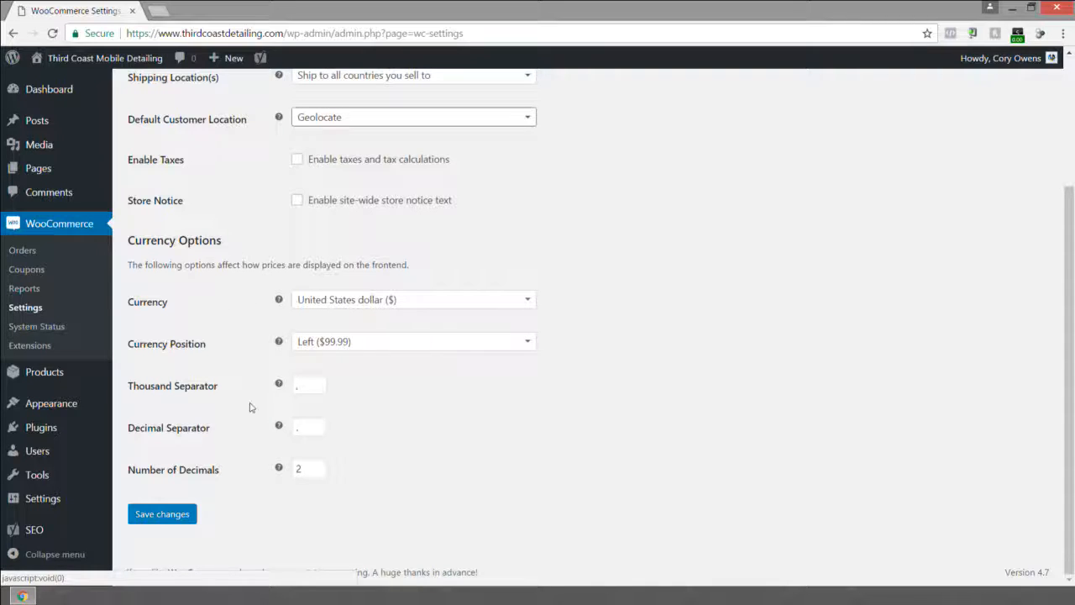
{"action": "scroll", "coordinate": [299, 420], "scroll_direction": "up", "scroll_amount": 3}
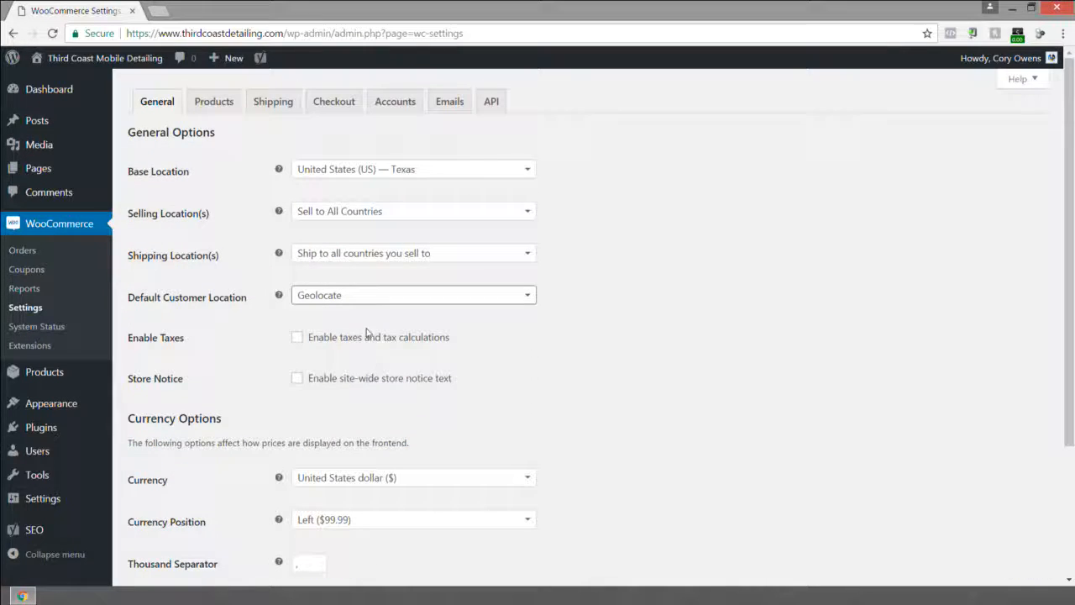
In the Products settings, enable only allowing reviews from verified owners and save the changes.
{"action": "left_click", "coordinate": [218, 104]}
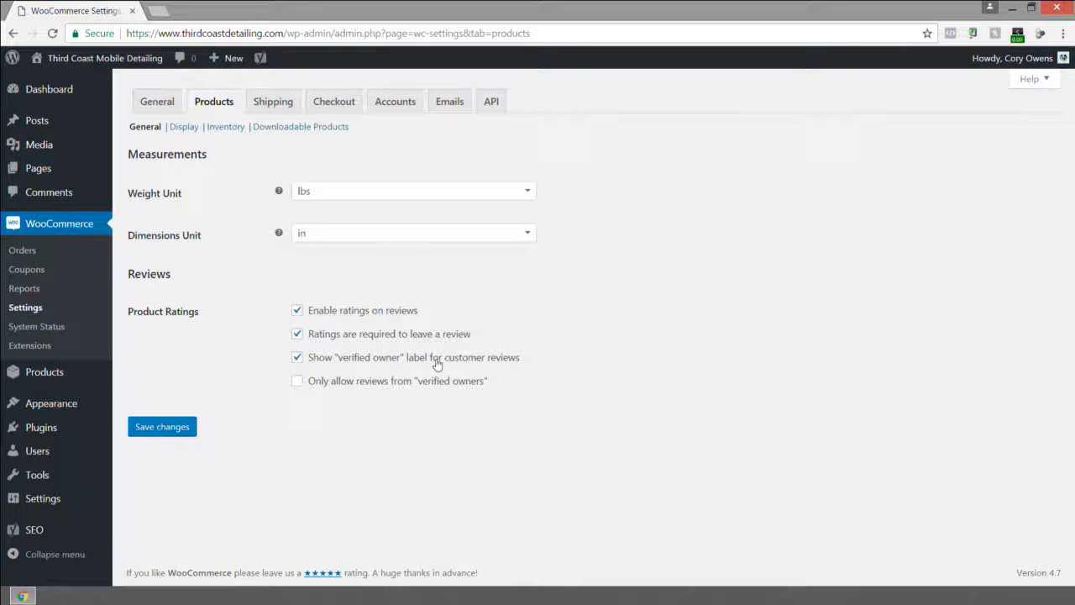
{"action": "left_click", "coordinate": [297, 383]}
{"action": "left_click", "coordinate": [162, 427]}
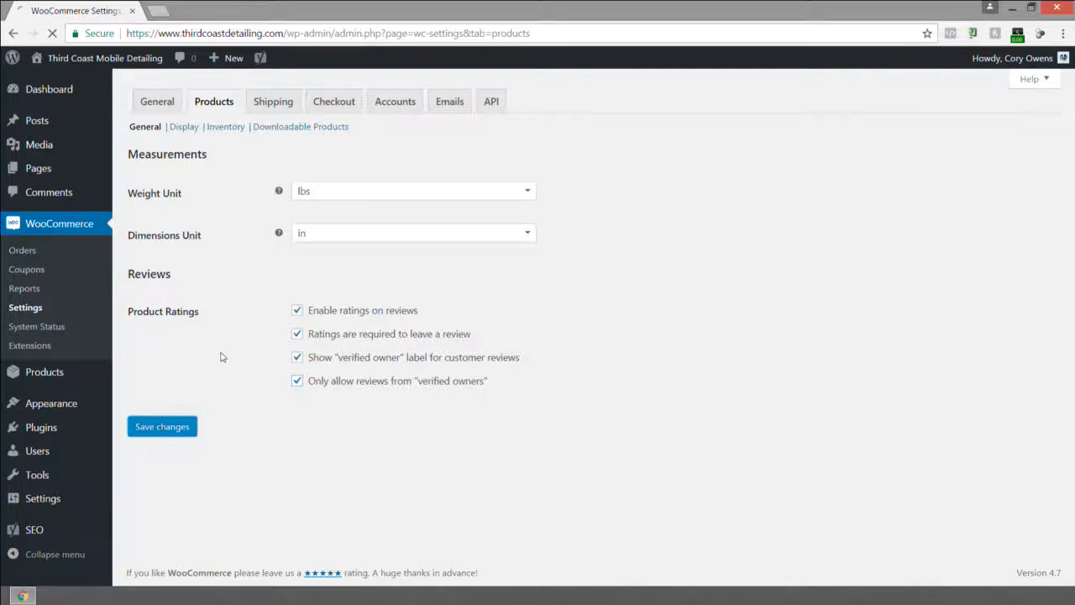
In the product Display settings, turn off the Lightbox for product images and save the changes.
{"action": "left_click", "coordinate": [185, 128]}
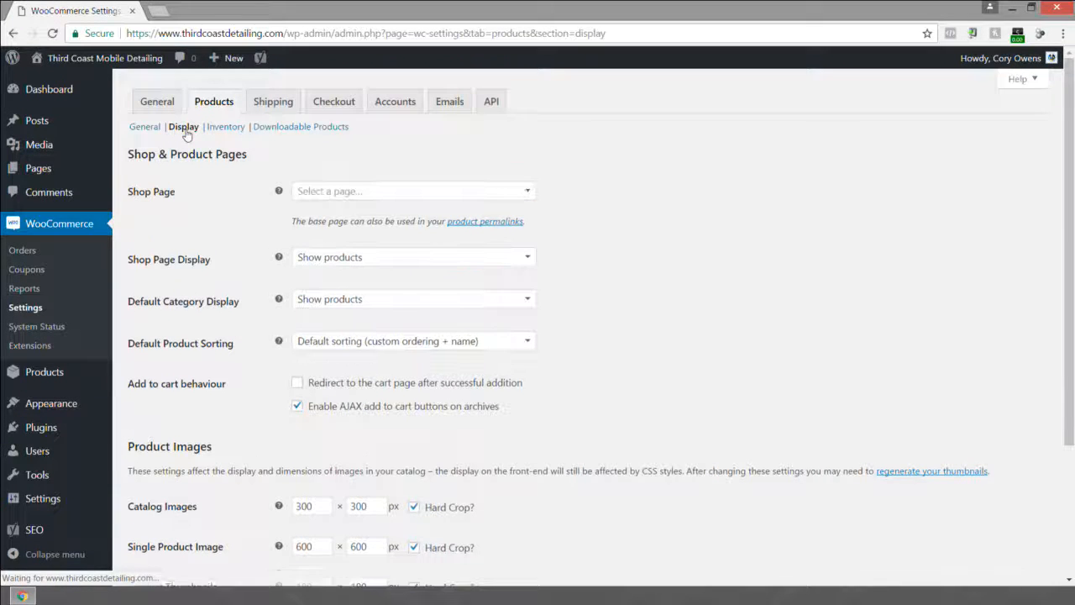
{"action": "left_click", "coordinate": [336, 194]}
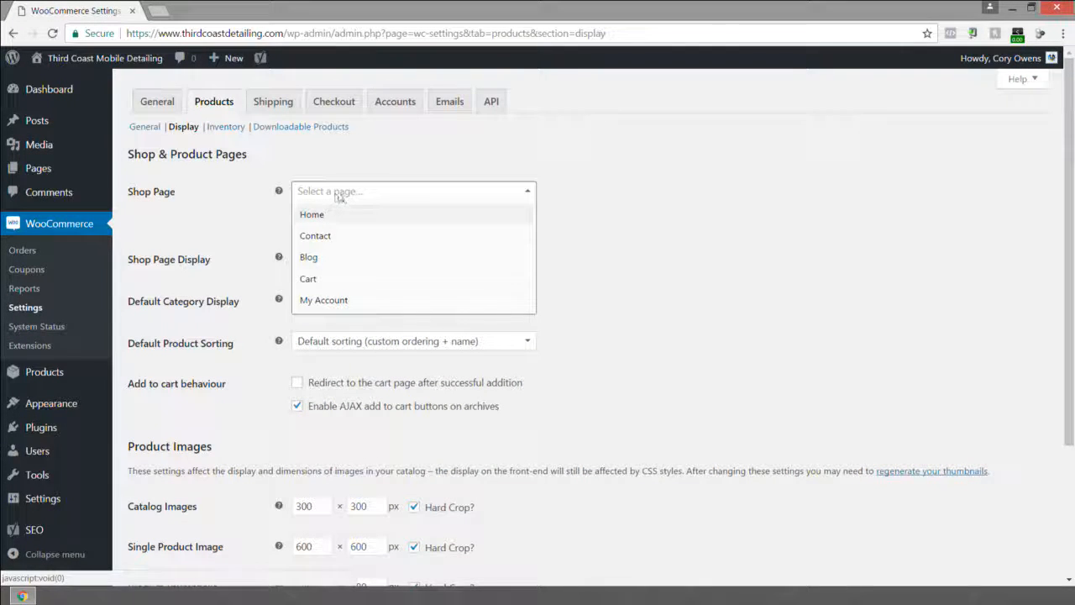
{"action": "left_click", "coordinate": [255, 195]}
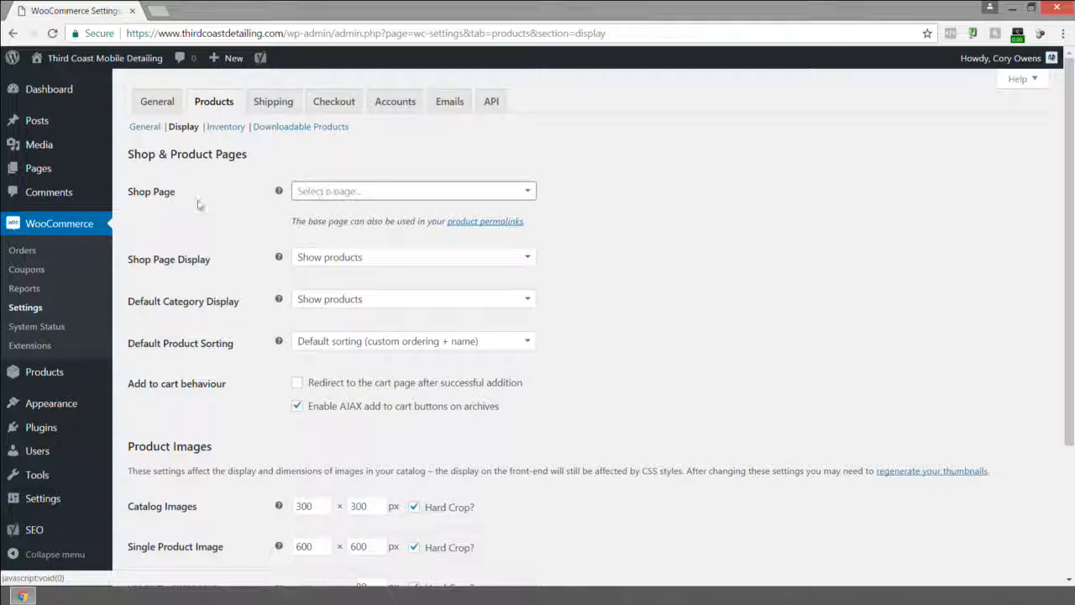
{"action": "scroll", "coordinate": [249, 302], "scroll_direction": "down", "scroll_amount": 3}
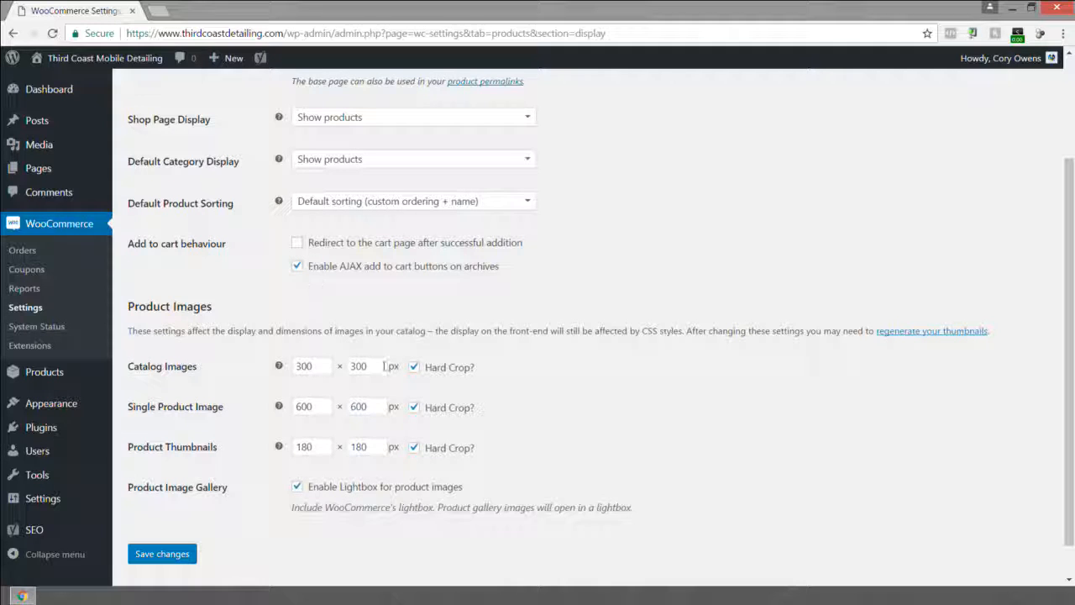
{"action": "scroll", "coordinate": [384, 366], "scroll_direction": "up", "scroll_amount": 1}
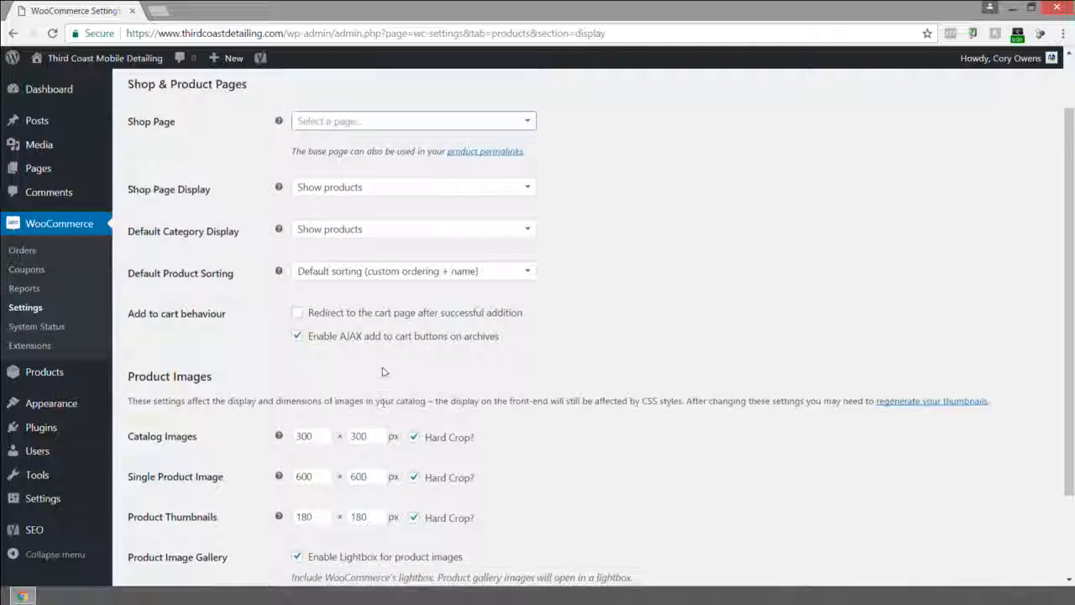
{"action": "scroll", "coordinate": [361, 403], "scroll_direction": "down", "scroll_amount": 2}
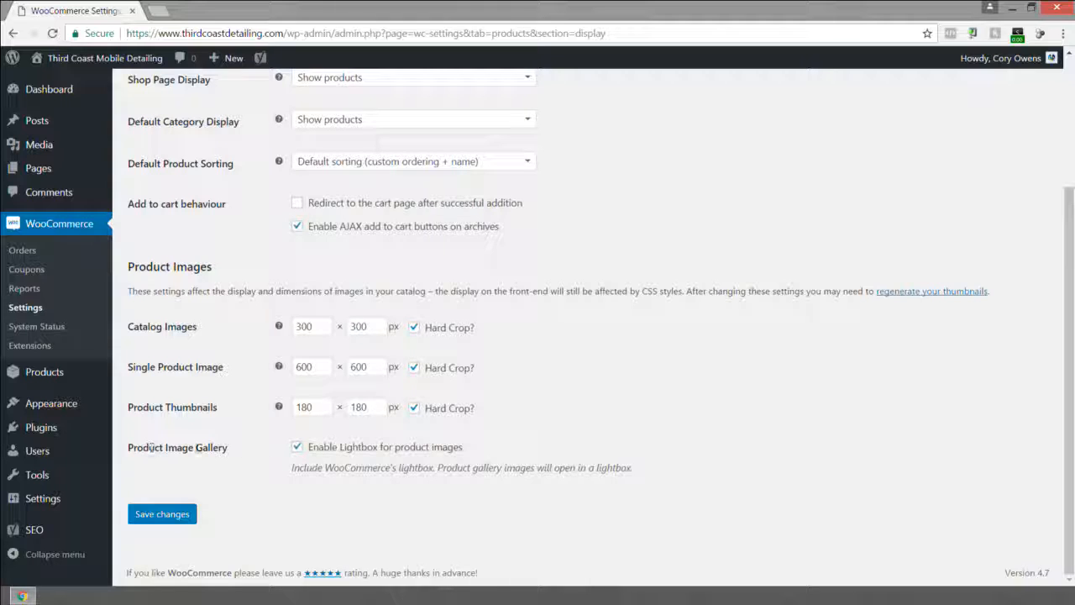
{"action": "left_click", "coordinate": [297, 447]}
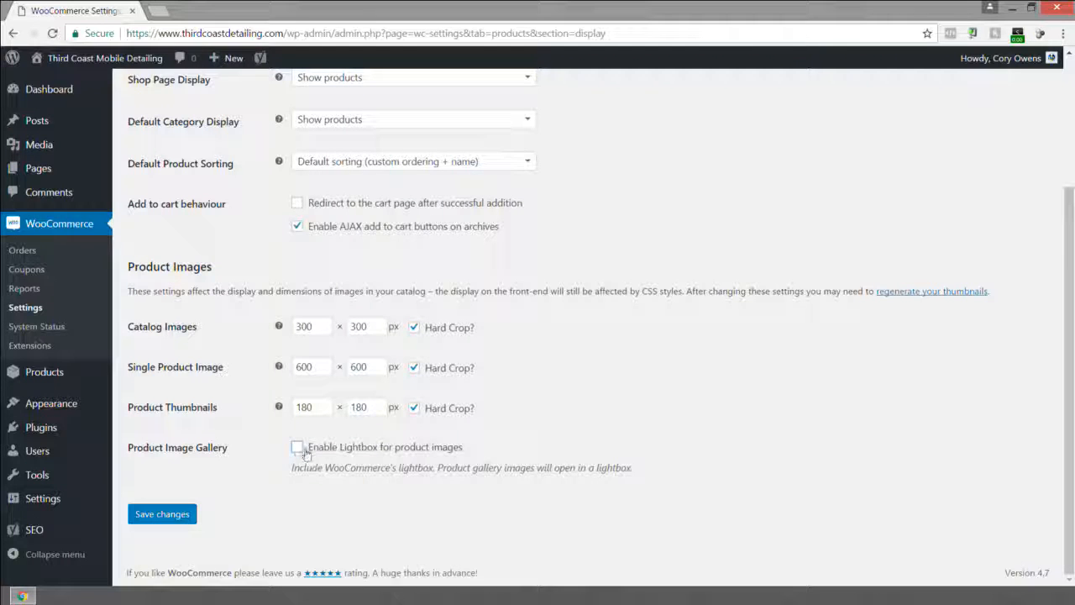
{"action": "left_click", "coordinate": [155, 514]}
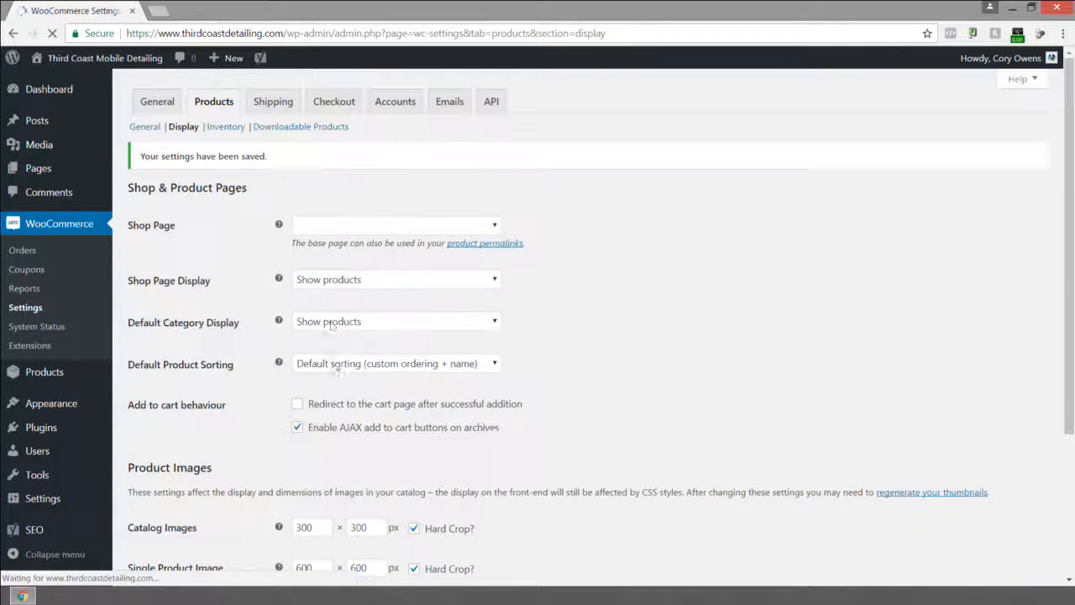
In Inventory settings, disable stock management, set the Low Stock Threshold to 10, and save the changes.
{"action": "left_click", "coordinate": [228, 128]}
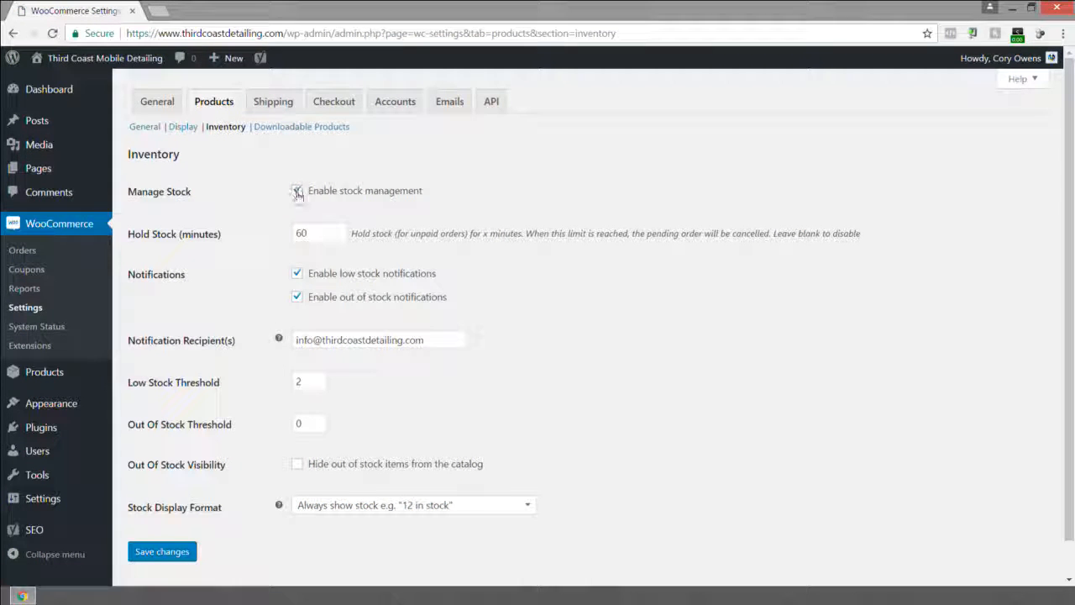
{"action": "left_click", "coordinate": [297, 193]}
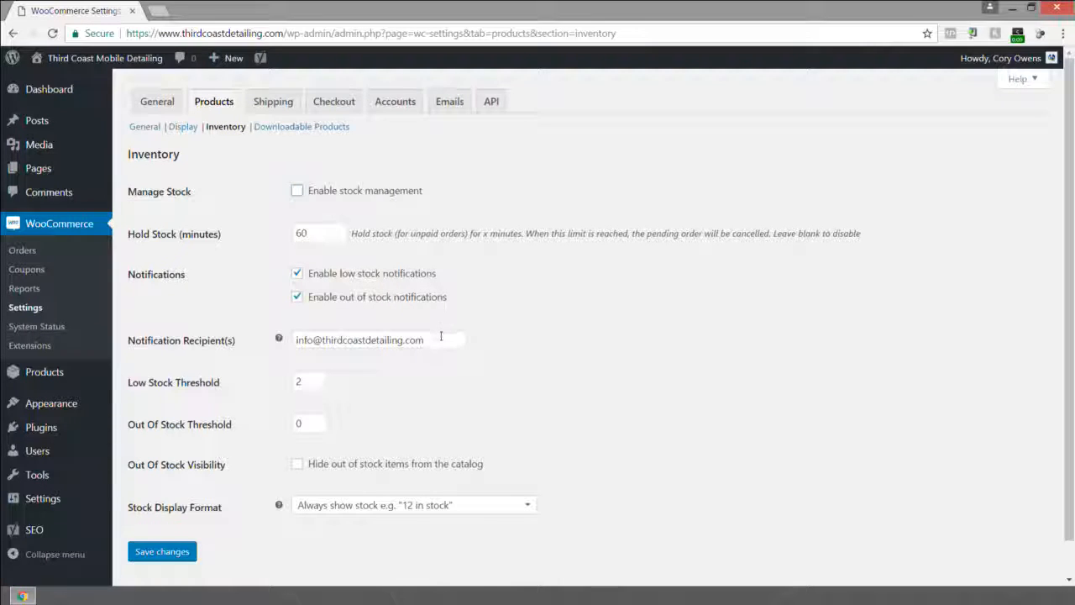
{"action": "left_click_drag", "start_coordinate": [440, 336], "coordinate": [294, 339]}
{"action": "left_click_drag", "start_coordinate": [443, 336], "coordinate": [257, 340]}
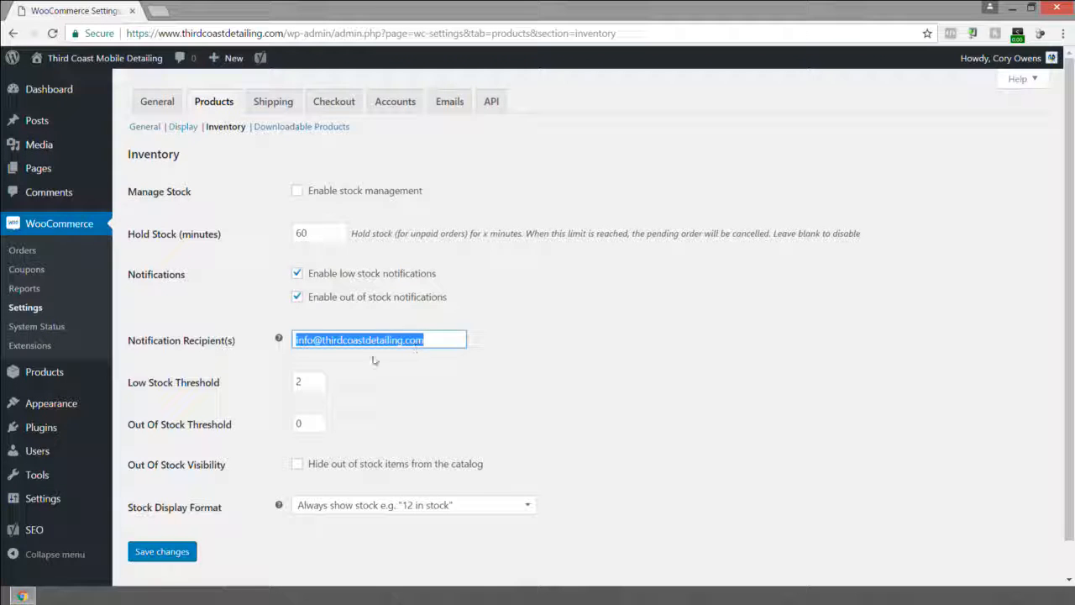
{"action": "left_click", "coordinate": [318, 381]}
{"action": "left_click", "coordinate": [319, 380]}
{"action": "left_click", "coordinate": [319, 380]}
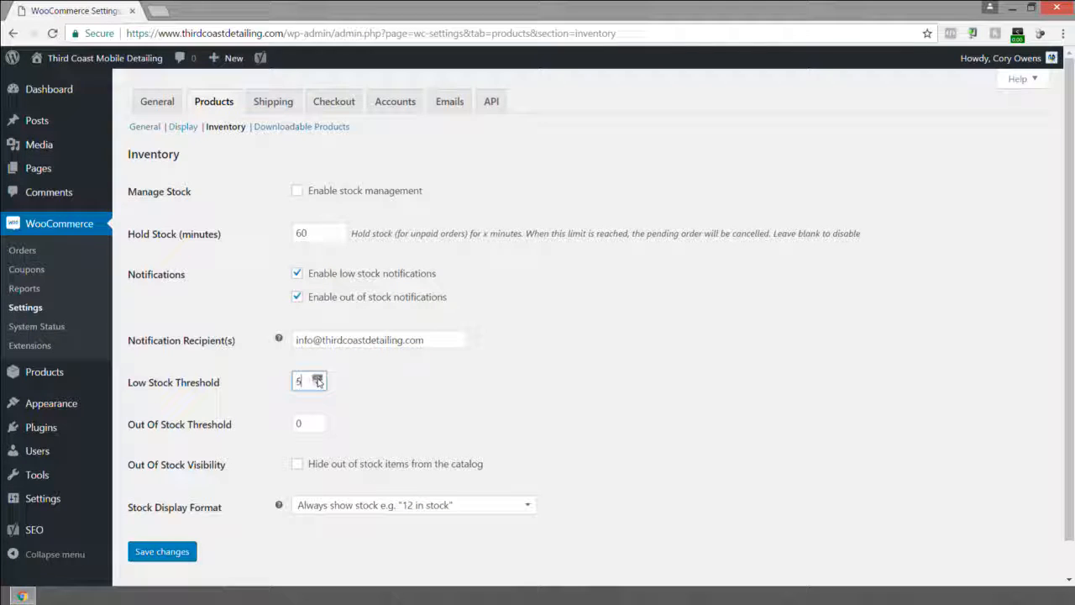
{"action": "left_click", "coordinate": [319, 380]}
{"action": "left_click", "coordinate": [318, 380]}
{"action": "left_click", "coordinate": [318, 380]}
{"action": "left_click", "coordinate": [318, 380]}
{"action": "left_click", "coordinate": [165, 551]}
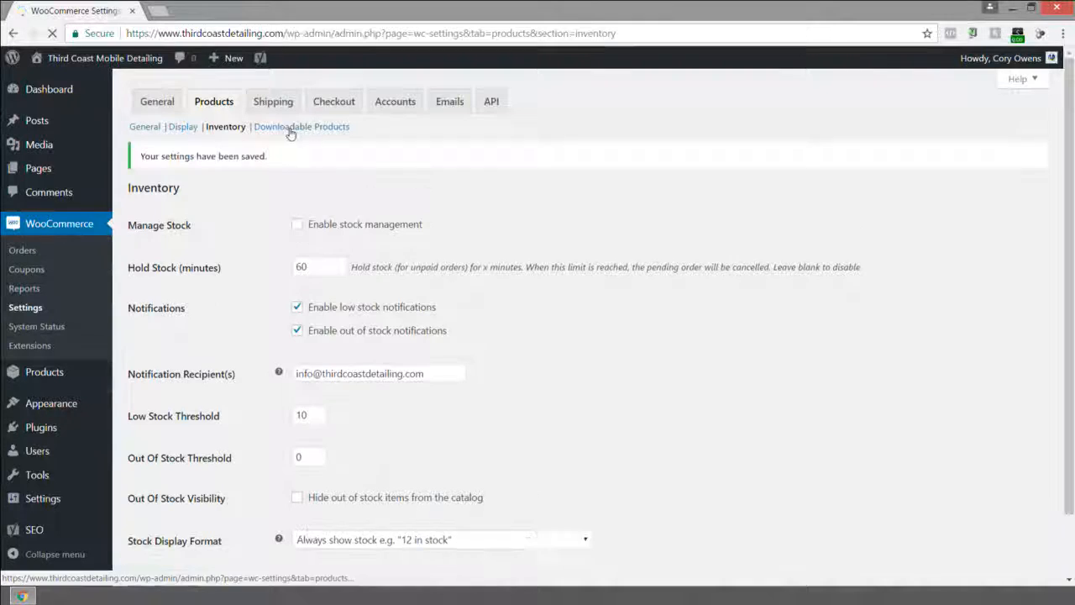
Open the Downloadable Products settings and review the File Download Method options.
{"action": "left_click", "coordinate": [290, 129]}
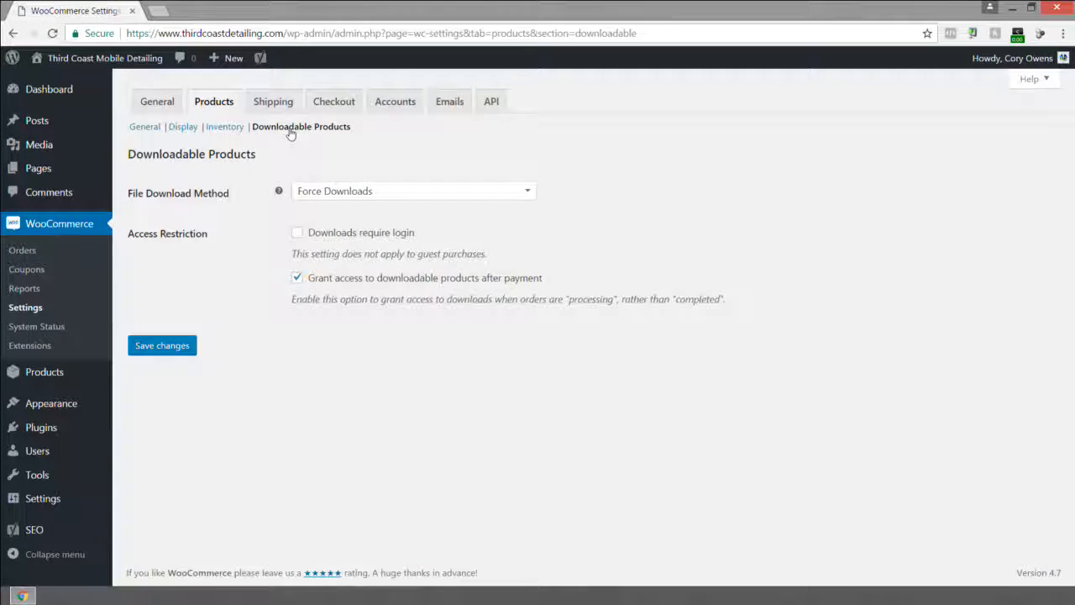
{"action": "left_click", "coordinate": [357, 195]}
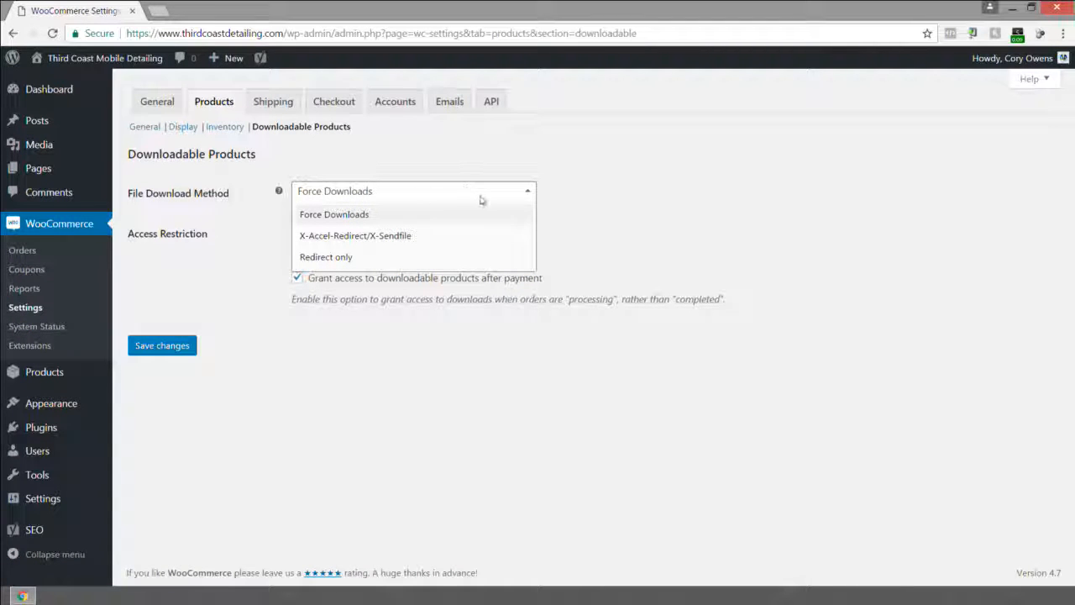
{"action": "left_click", "coordinate": [571, 190]}
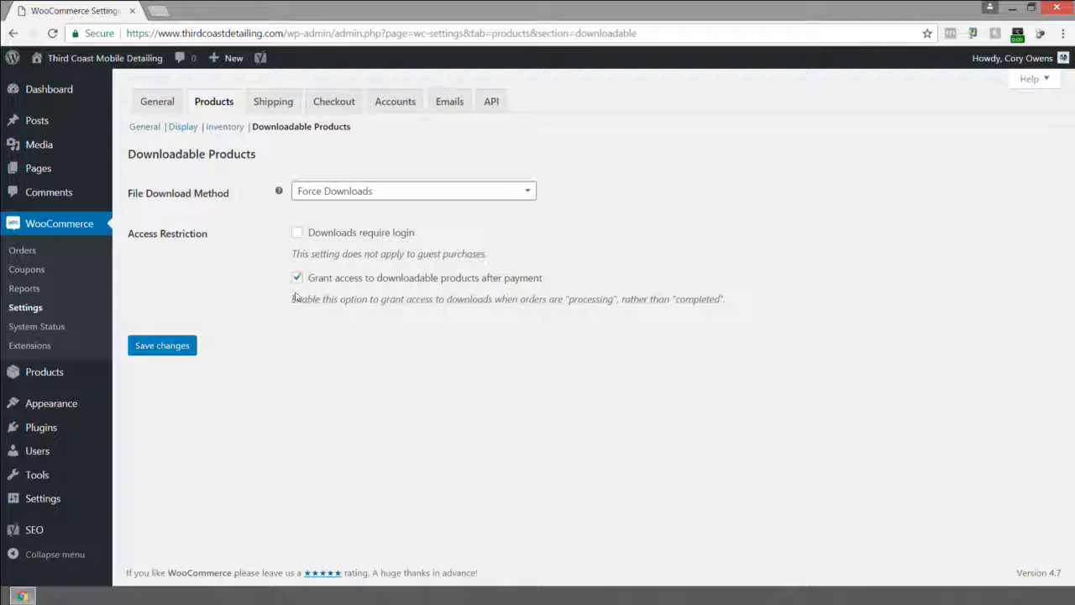
Open the Shipping settings and review the Shipping Zones page.
{"action": "left_click", "coordinate": [273, 105]}
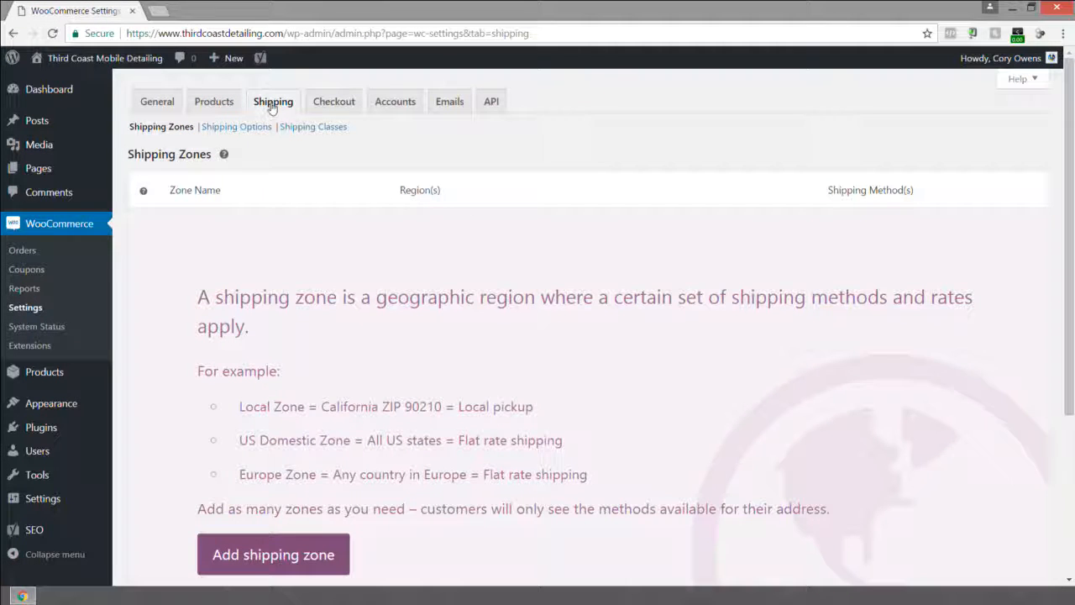
{"action": "scroll", "coordinate": [328, 195], "scroll_direction": "down", "scroll_amount": 3}
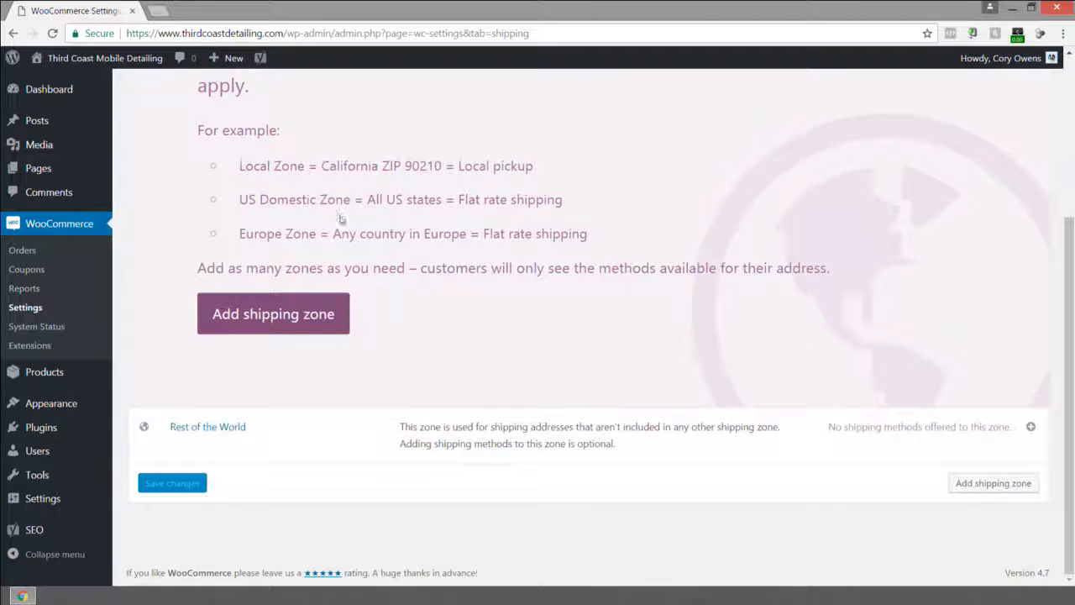
{"action": "scroll", "coordinate": [343, 219], "scroll_direction": "up", "scroll_amount": 3}
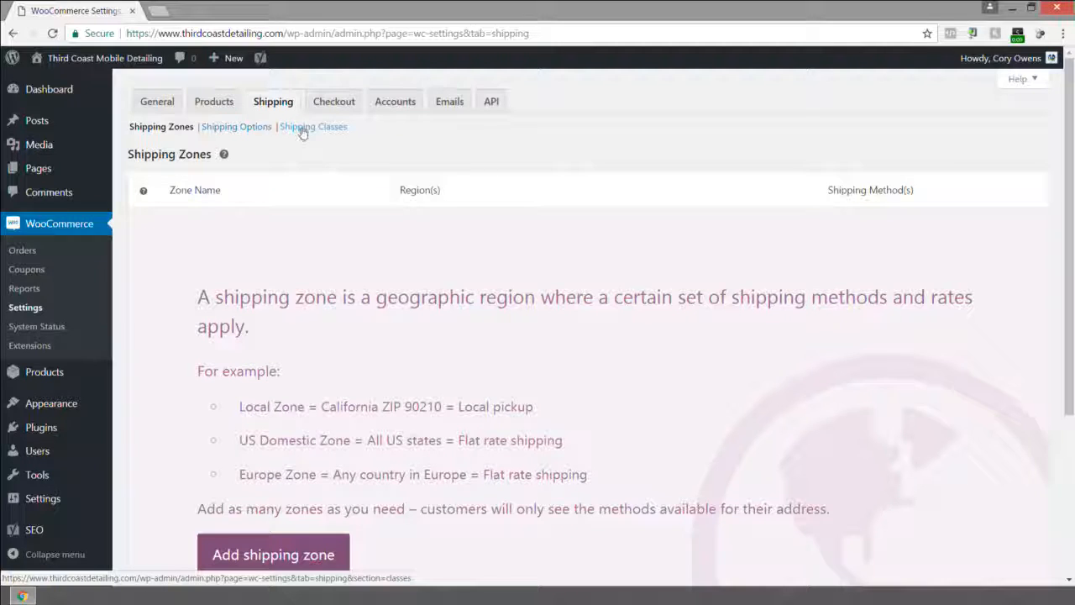
Open the Checkout settings and enable Force secure checkout.
{"action": "left_click", "coordinate": [340, 108]}
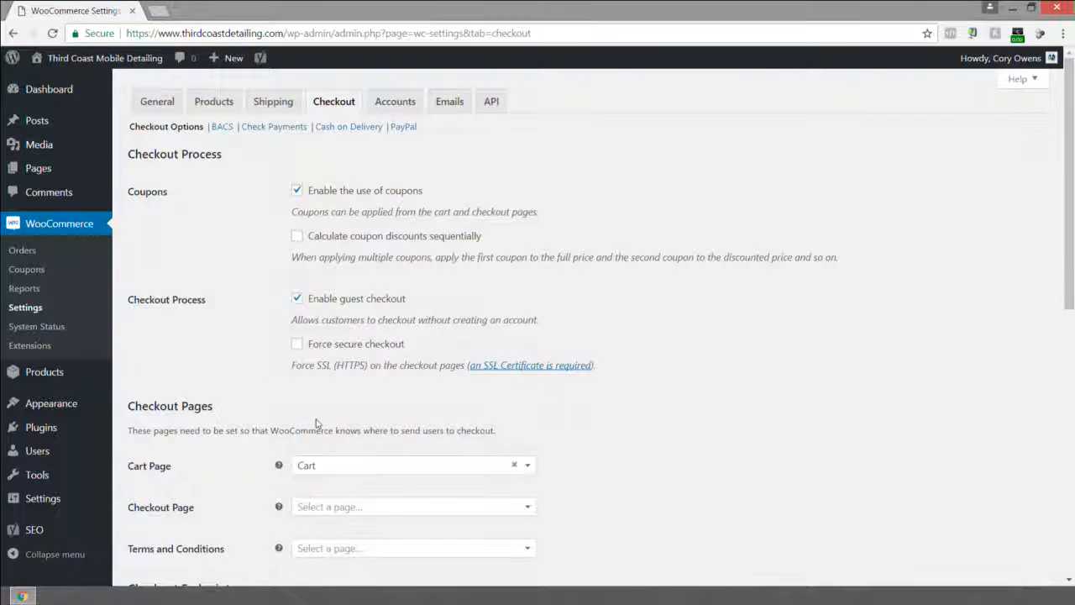
{"action": "scroll", "coordinate": [316, 425], "scroll_direction": "down", "scroll_amount": 3}
{"action": "scroll", "coordinate": [317, 424], "scroll_direction": "up", "scroll_amount": 3}
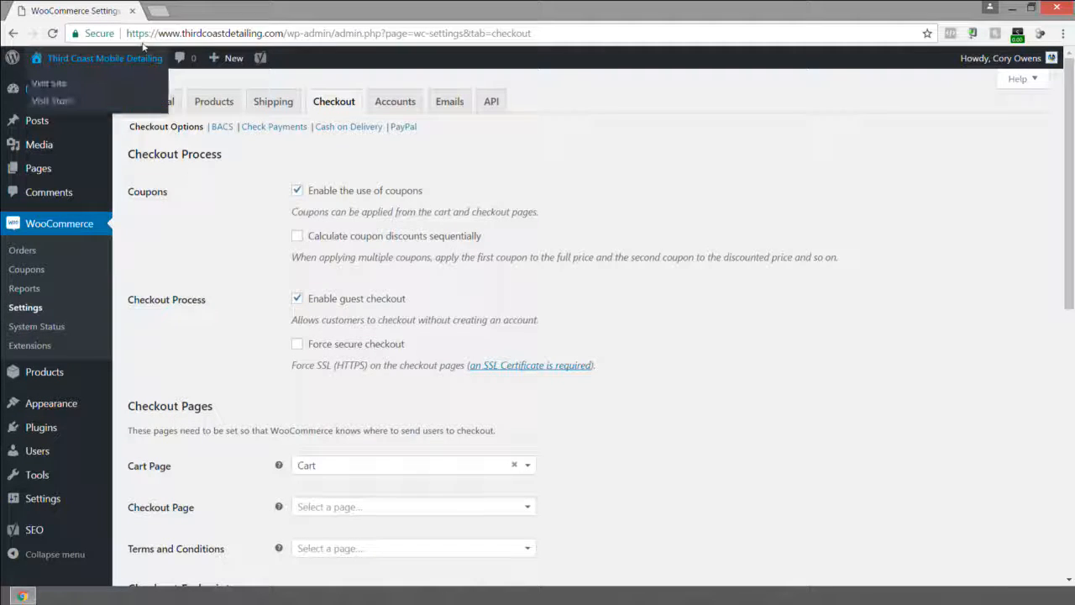
{"action": "left_click", "coordinate": [299, 347]}
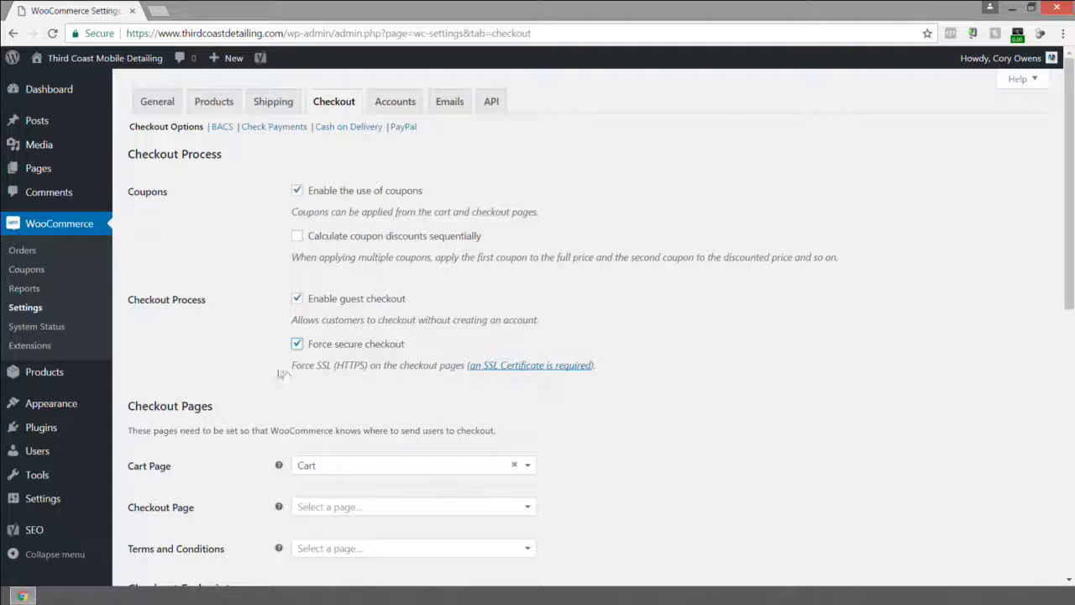
Open the Checkout Page dropdown to check which pages are available.
{"action": "scroll", "coordinate": [278, 373], "scroll_direction": "down", "scroll_amount": 3}
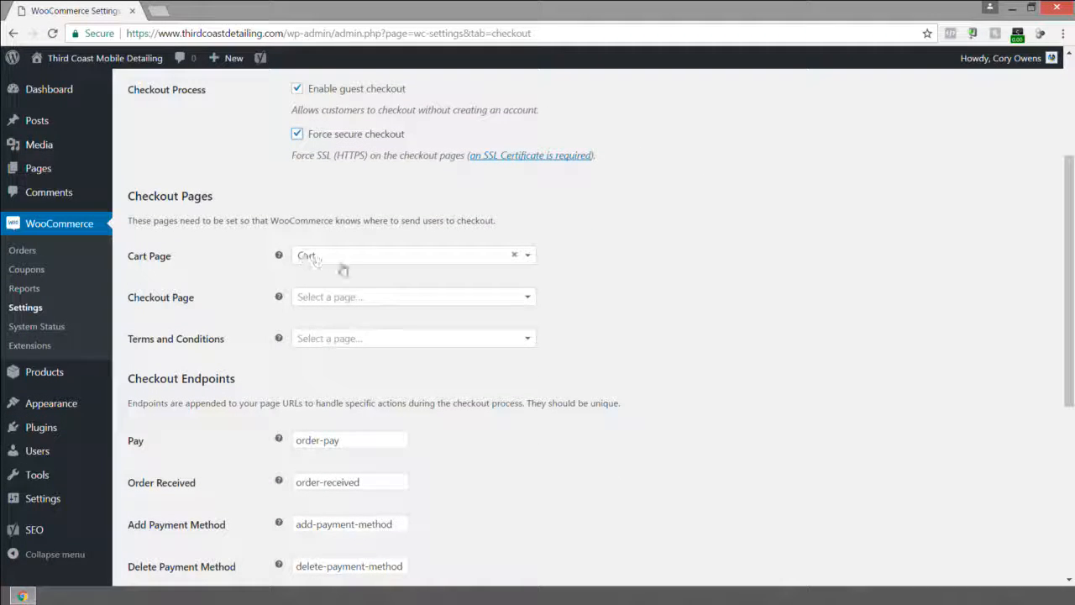
{"action": "left_click", "coordinate": [311, 298]}
{"action": "left_click", "coordinate": [350, 298]}
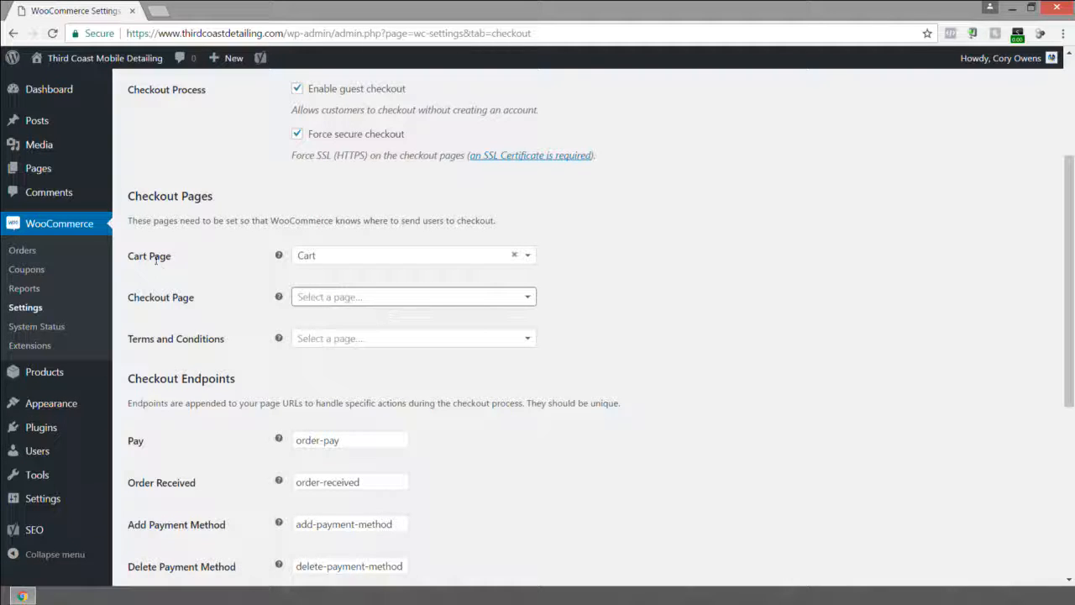
Open the Pages admin screen in a new browser tab.
{"action": "scroll", "coordinate": [84, 214], "scroll_direction": "up", "scroll_amount": 2}
{"action": "right_click", "coordinate": [38, 120]}
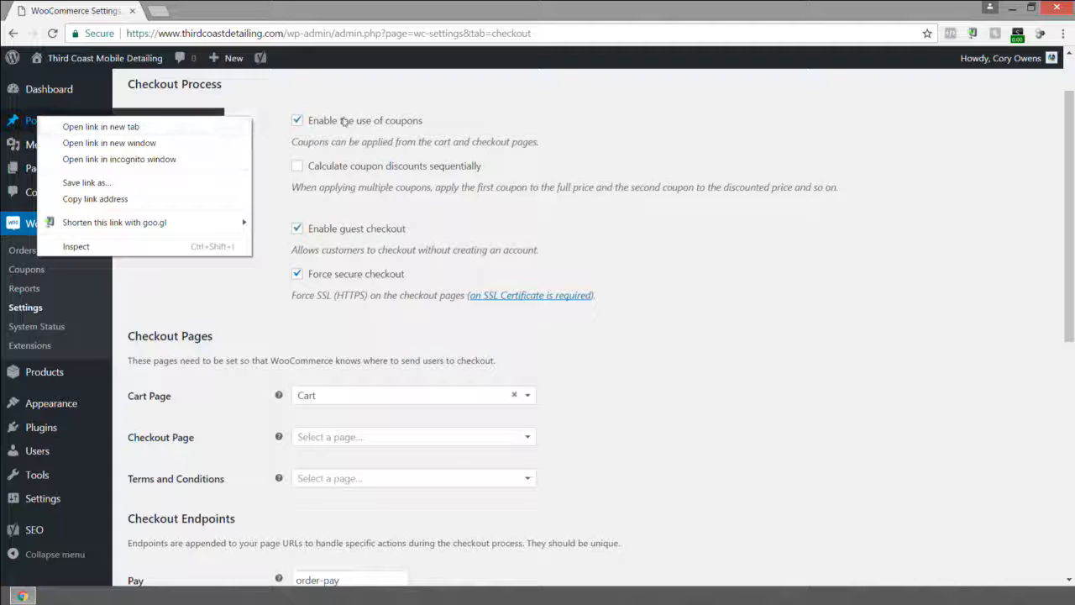
{"action": "left_click", "coordinate": [394, 102]}
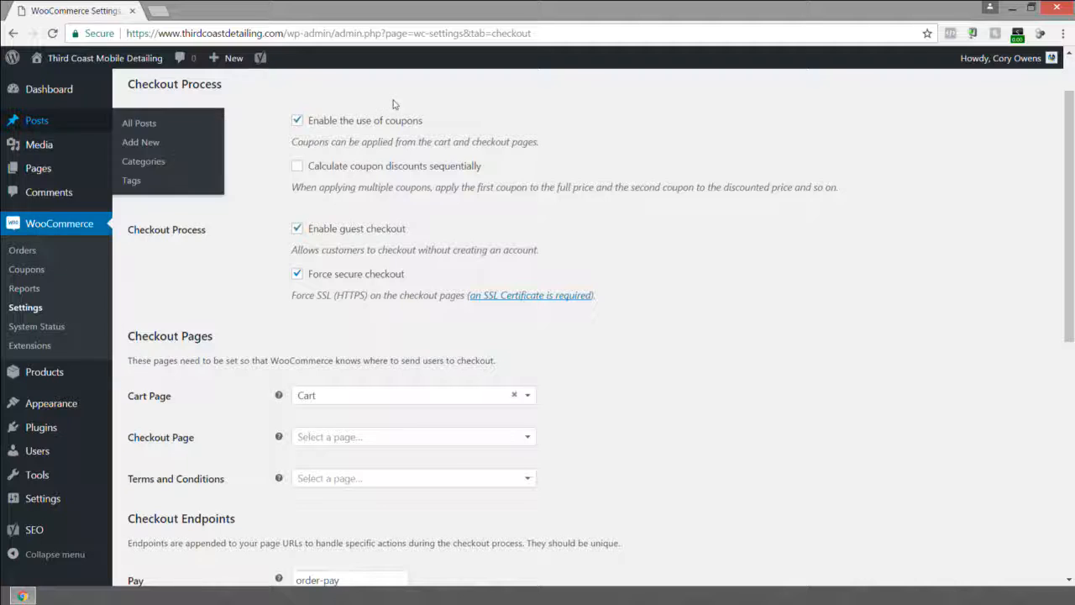
{"action": "right_click", "coordinate": [45, 171]}
{"action": "left_click", "coordinate": [84, 174]}
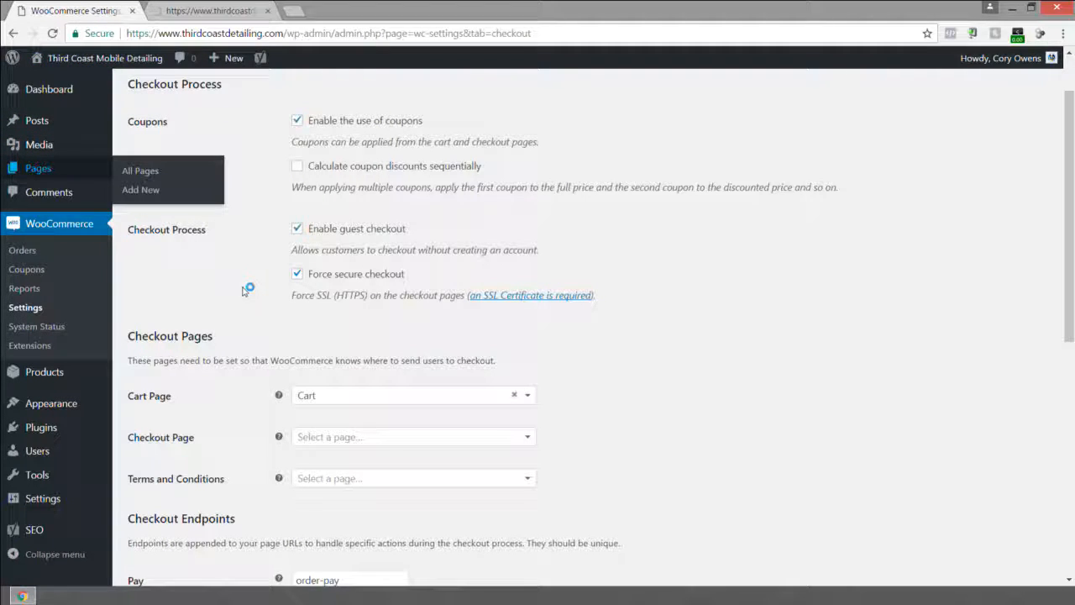
{"action": "scroll", "coordinate": [531, 413], "scroll_direction": "down", "scroll_amount": 1}
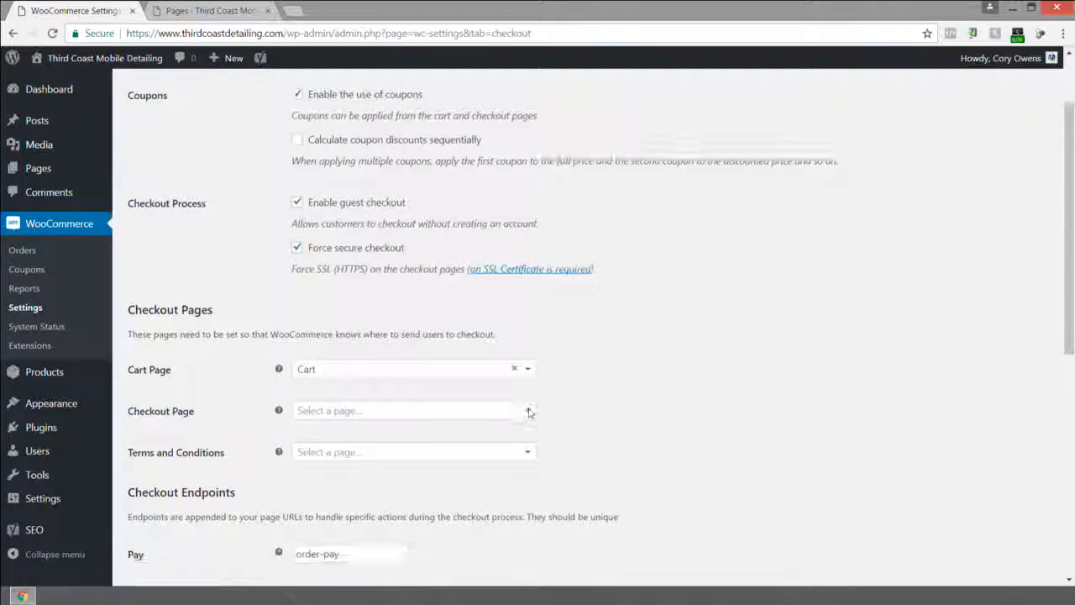
{"action": "scroll", "coordinate": [531, 413], "scroll_direction": "down", "scroll_amount": 2}
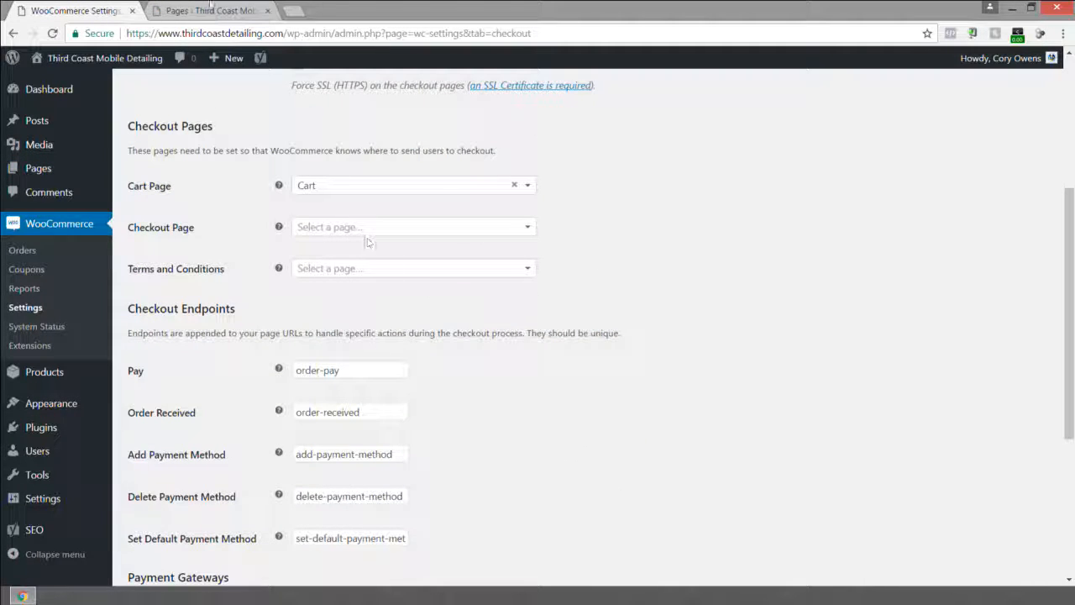
In the new tab, add a new page titled Terms and Conditions.
{"action": "left_click", "coordinate": [210, 10]}
{"action": "left_click", "coordinate": [206, 94]}
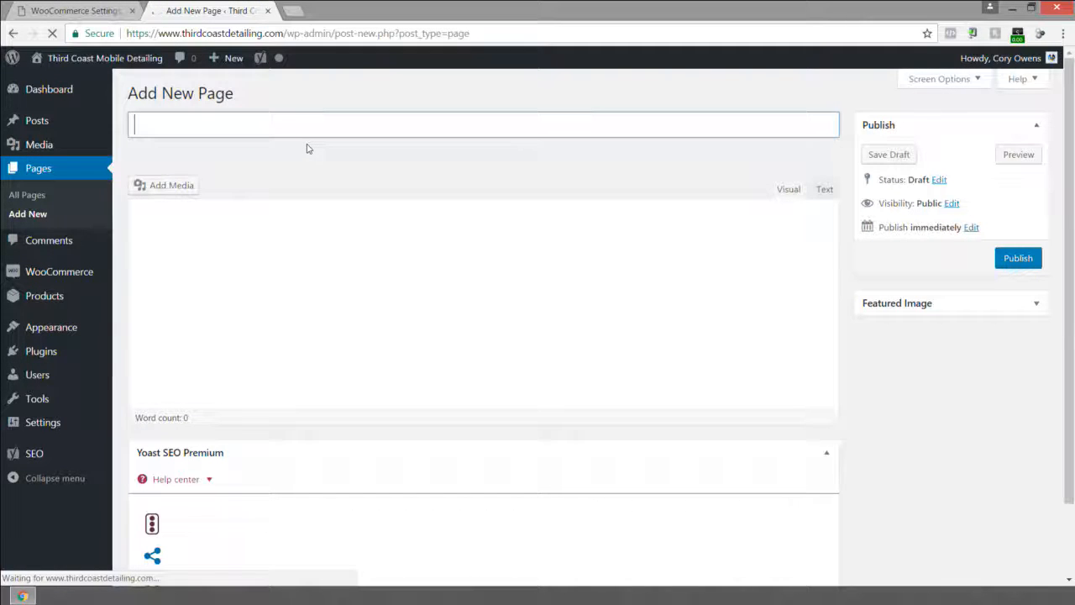
{"action": "type", "text": "Terms"}
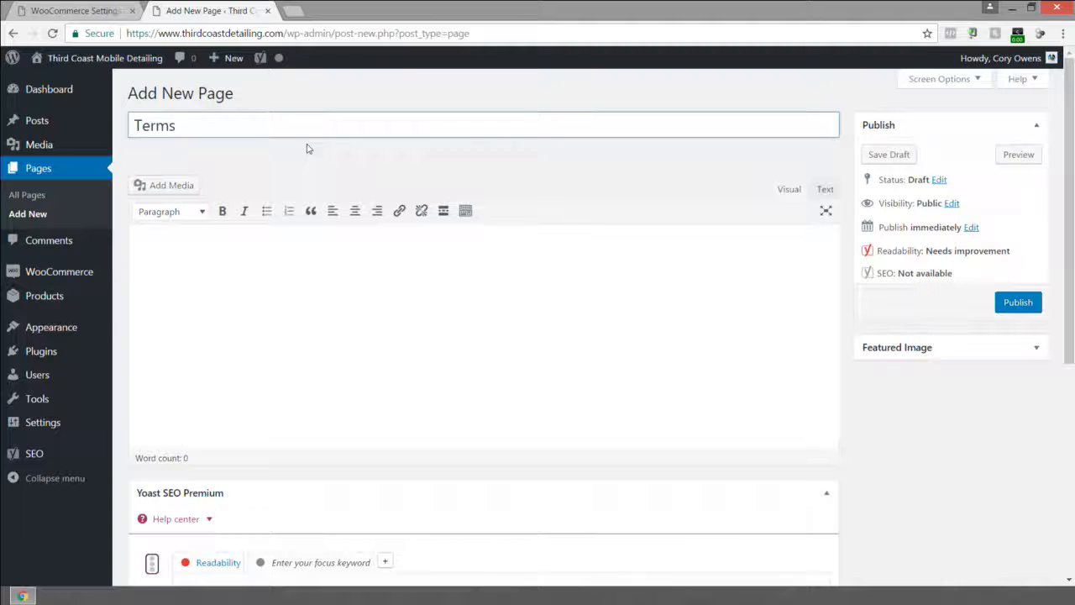
{"action": "type", "text": " and Conditions"}
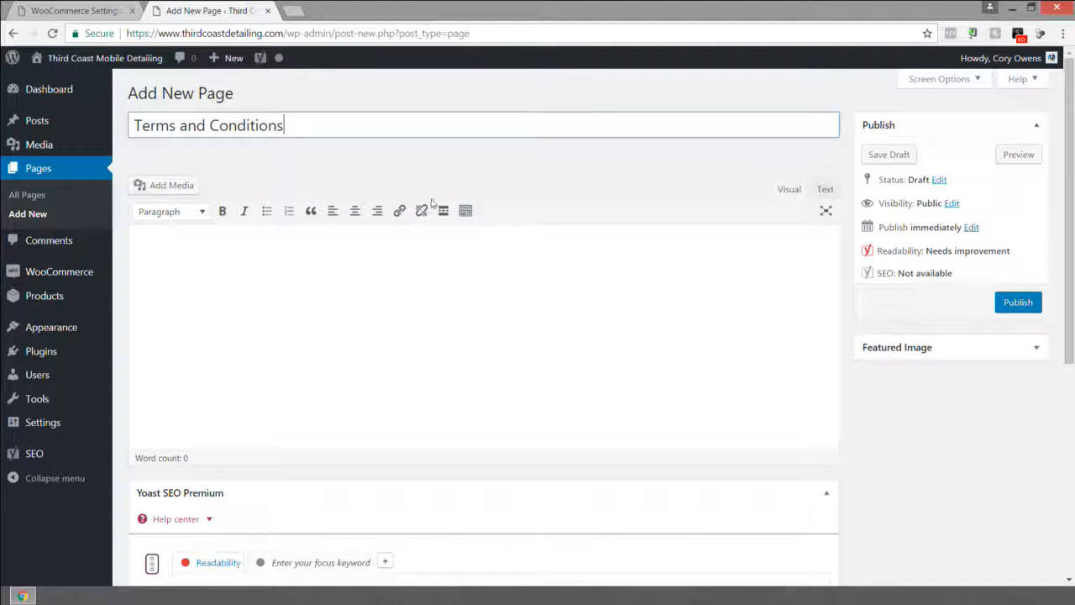
{"action": "left_click", "coordinate": [635, 273]}
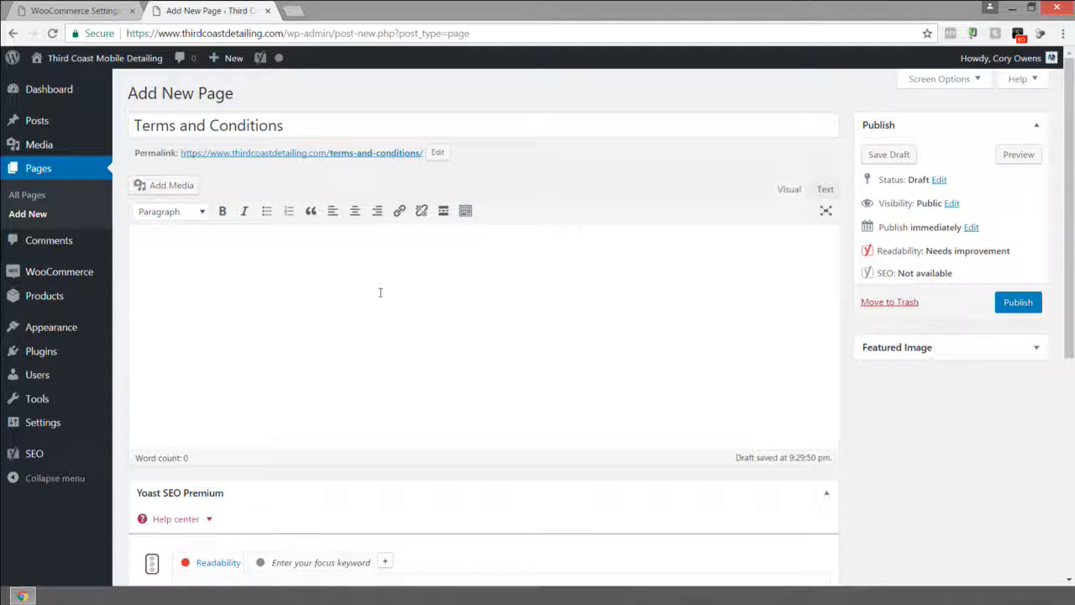
In the page's Yoast SEO advanced settings, set Meta Robots Follow to nofollow and Meta Robots Index to noindex.
{"action": "scroll", "coordinate": [379, 293], "scroll_direction": "down", "scroll_amount": 2}
{"action": "left_click", "coordinate": [386, 354]}
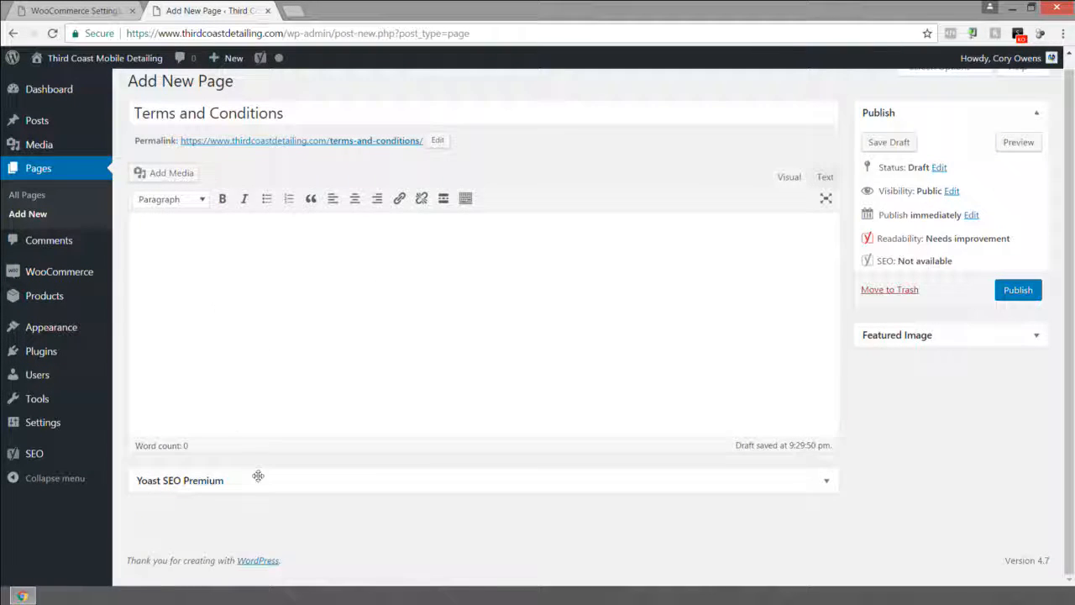
{"action": "left_click", "coordinate": [455, 480]}
{"action": "scroll", "coordinate": [267, 473], "scroll_direction": "down", "scroll_amount": 3}
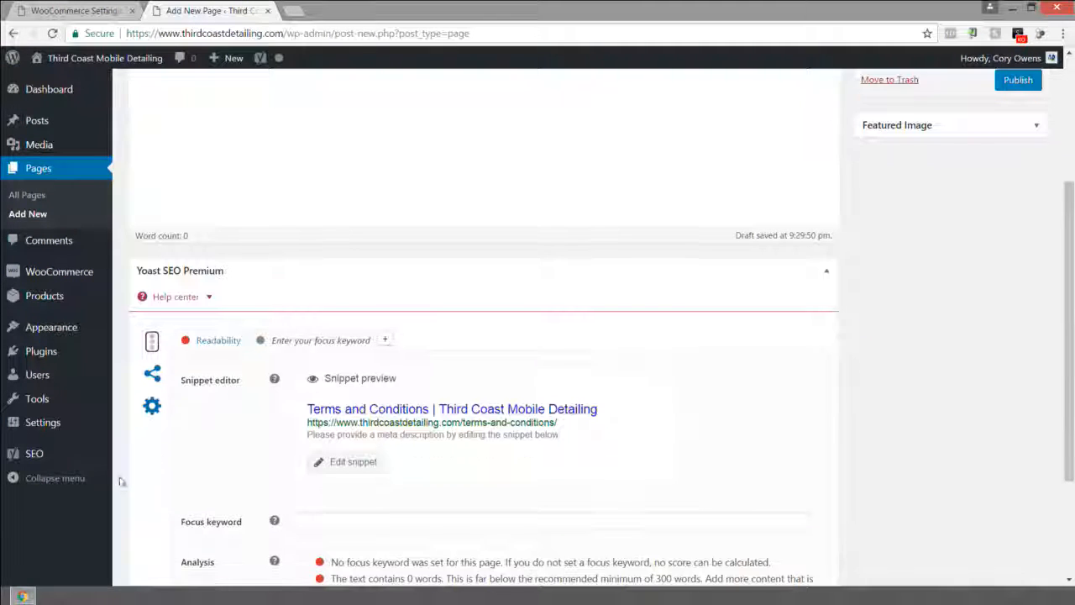
{"action": "left_click", "coordinate": [151, 406]}
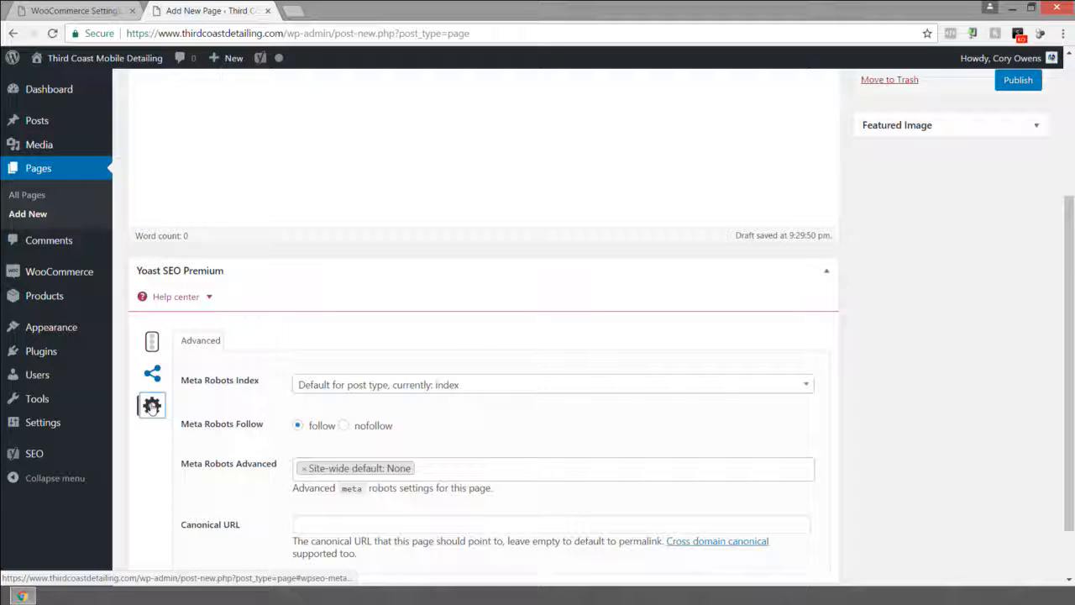
{"action": "left_click", "coordinate": [345, 426]}
{"action": "left_click", "coordinate": [353, 383]}
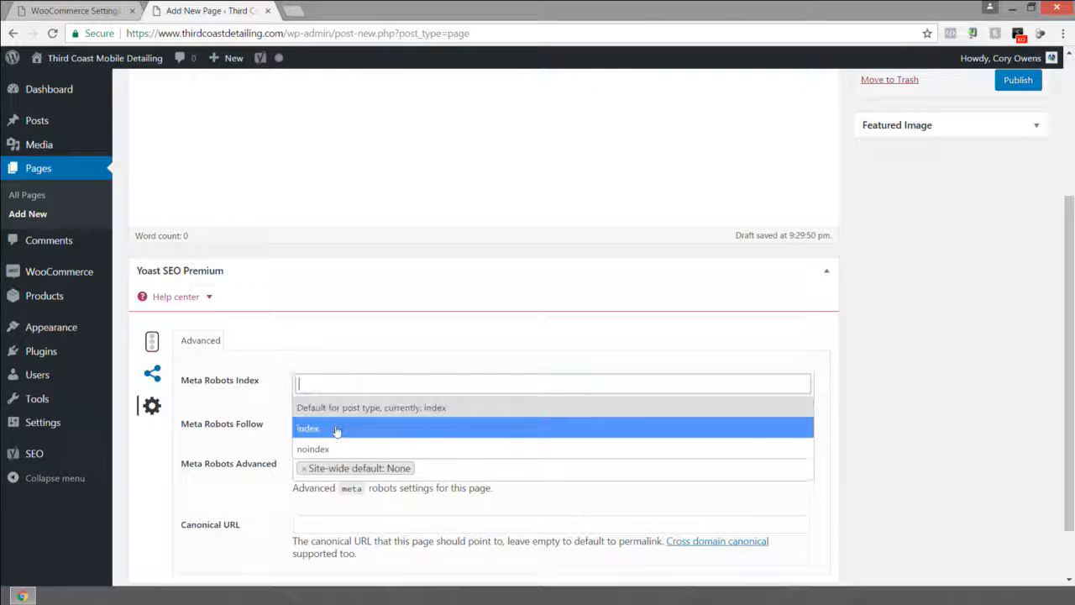
{"action": "left_click", "coordinate": [325, 447]}
Publish the Terms and Conditions page and return to the WooCommerce settings tab.
{"action": "scroll", "coordinate": [965, 305], "scroll_direction": "up", "scroll_amount": 3}
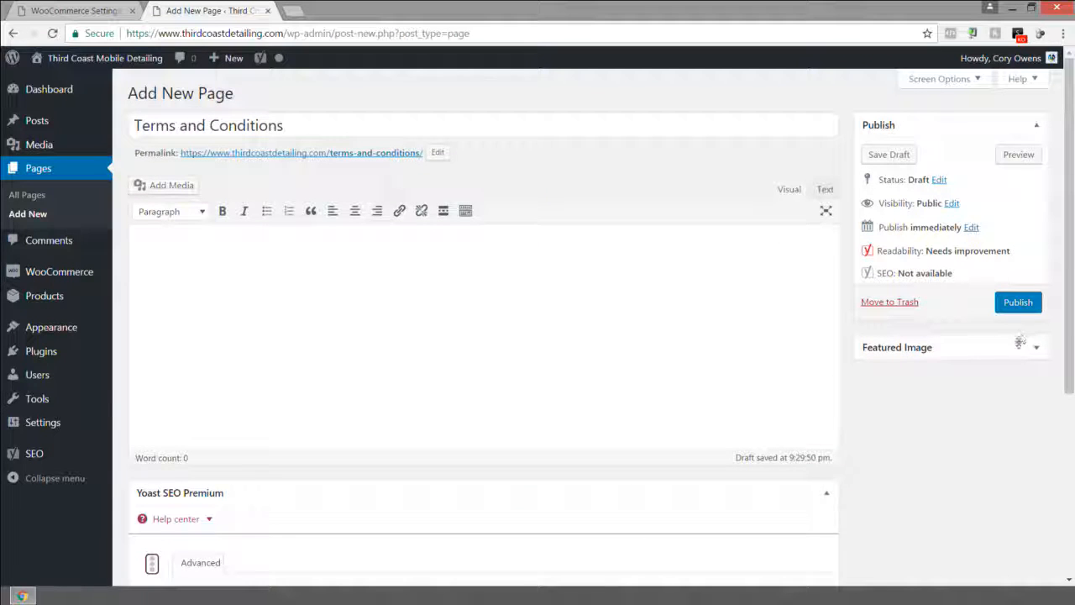
{"action": "left_click", "coordinate": [1018, 302]}
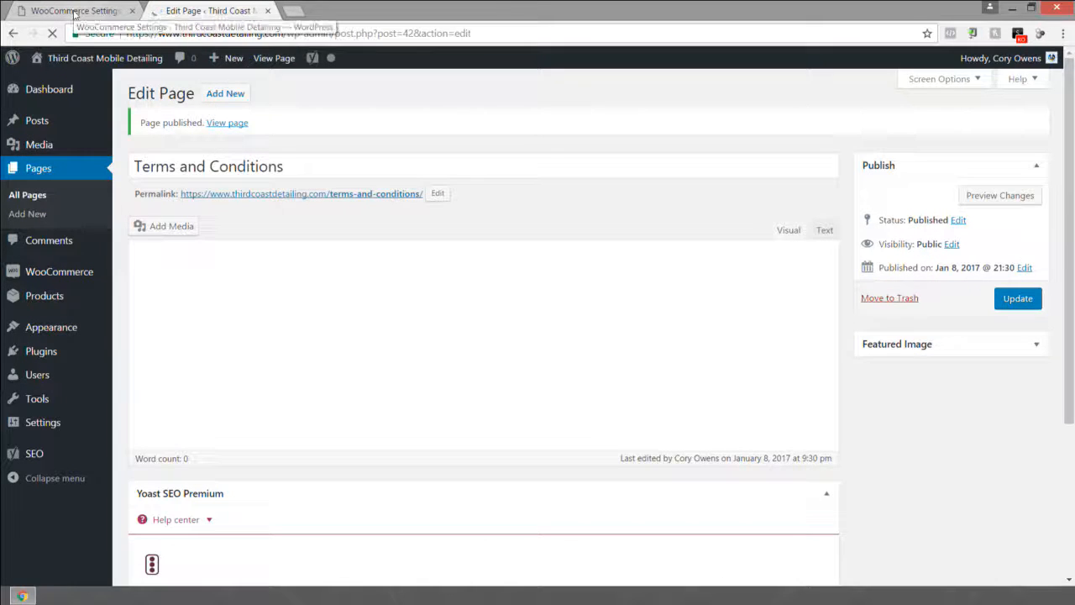
{"action": "left_click", "coordinate": [76, 11]}
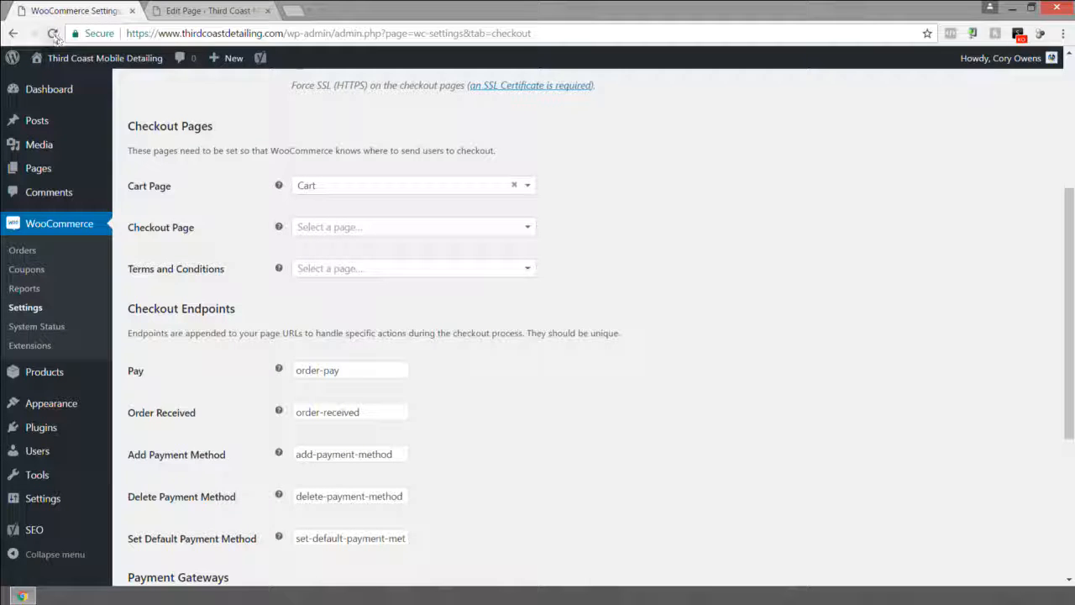
Reload the Checkout settings, choose Terms and Conditions as the Terms and Conditions page, and save the changes.
{"action": "left_click", "coordinate": [93, 58]}
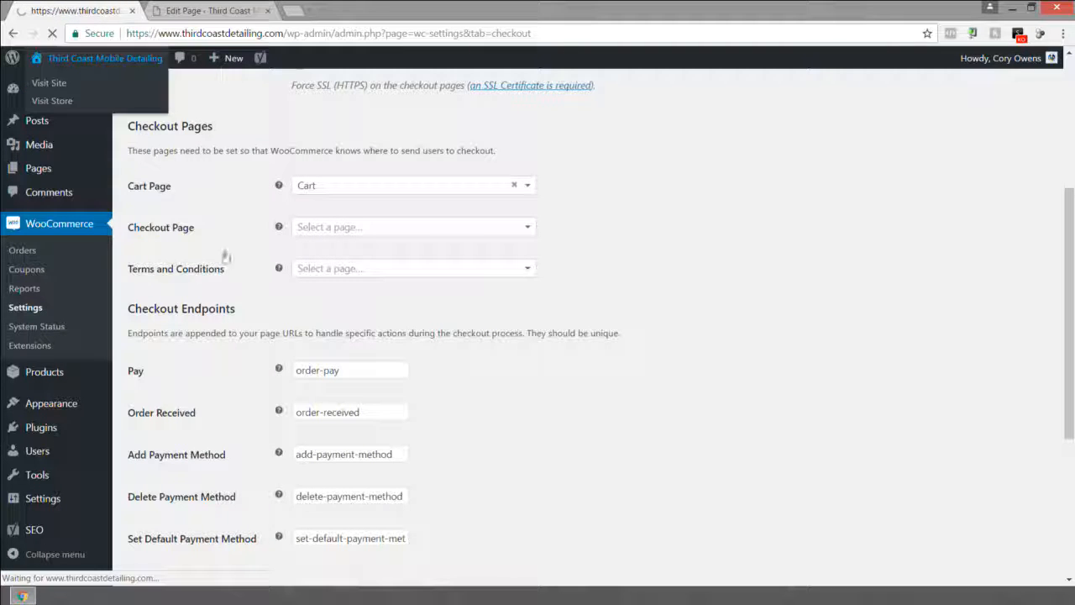
{"action": "left_click", "coordinate": [346, 268]}
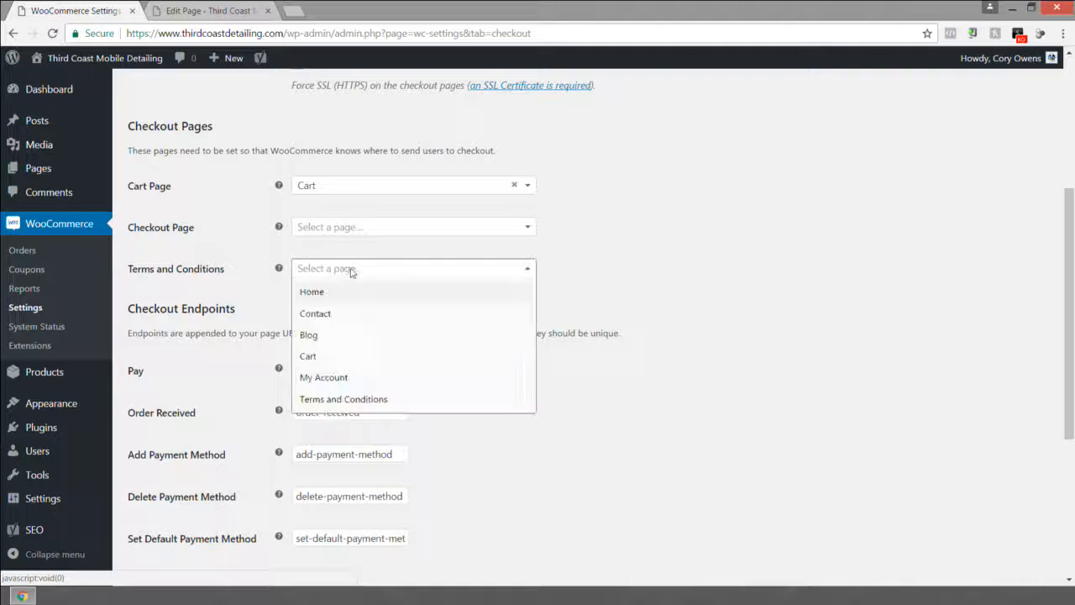
{"action": "scroll", "coordinate": [354, 340], "scroll_direction": "down", "scroll_amount": 2}
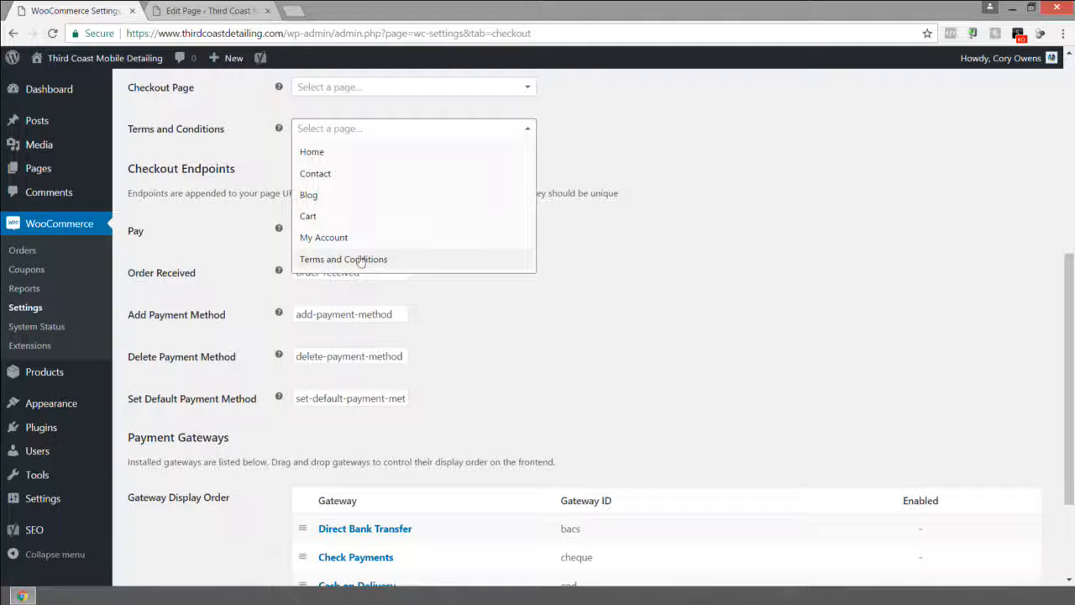
{"action": "left_click", "coordinate": [358, 259]}
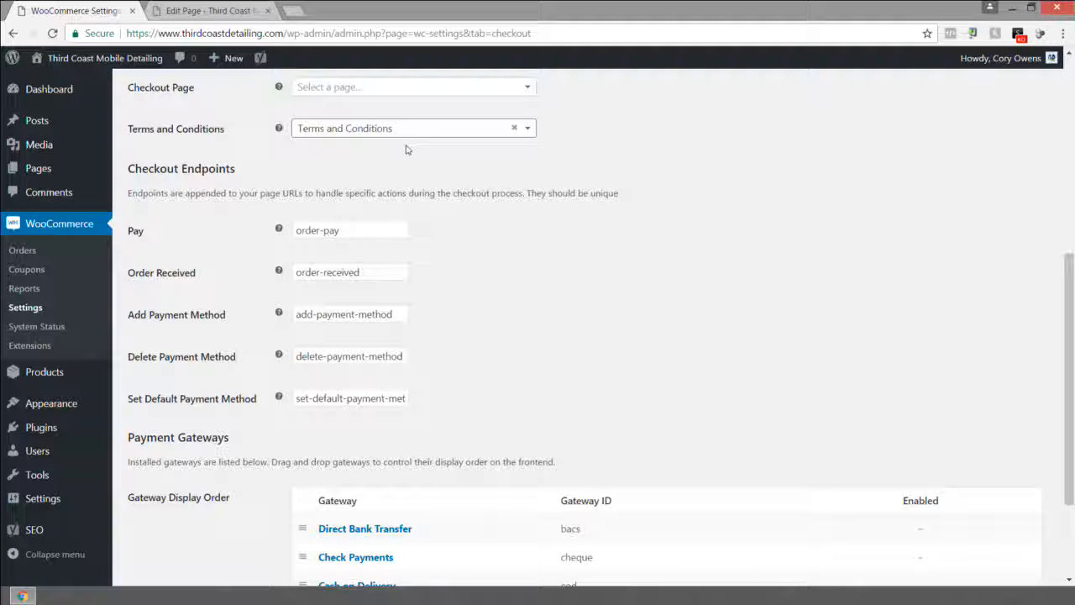
{"action": "scroll", "coordinate": [446, 206], "scroll_direction": "down", "scroll_amount": 3}
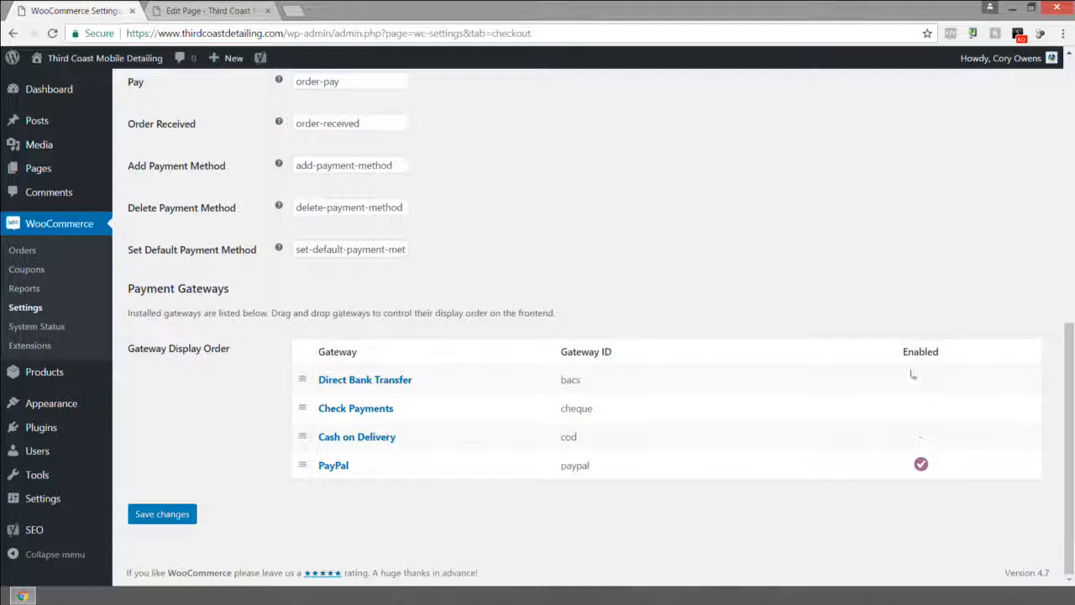
{"action": "left_click", "coordinate": [155, 514]}
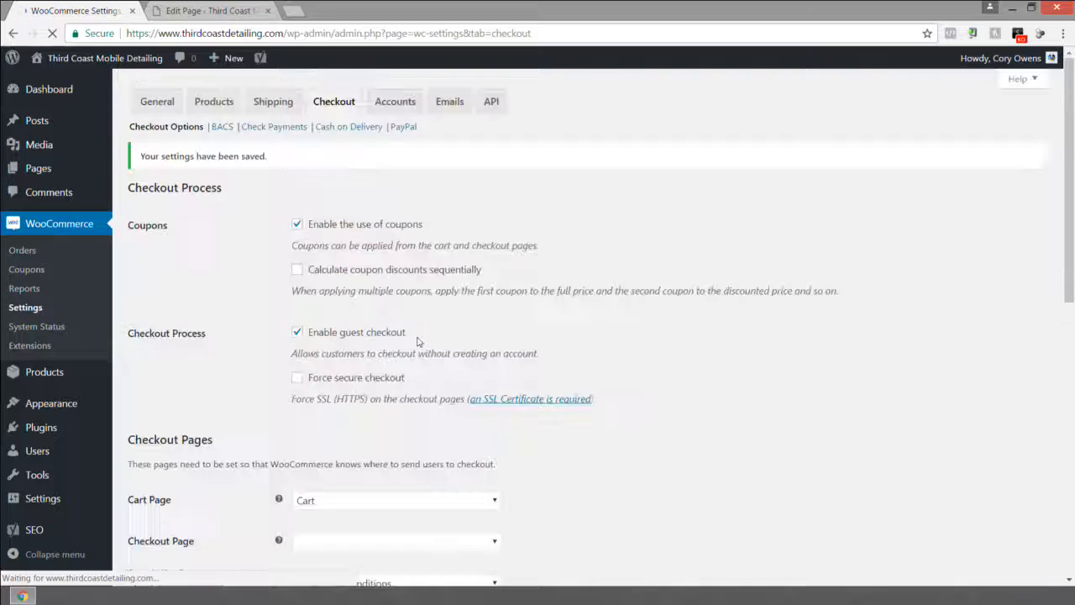
Open the PayPal checkout settings and review the PayPal Email and Receiver Email fields.
{"action": "left_click", "coordinate": [405, 128]}
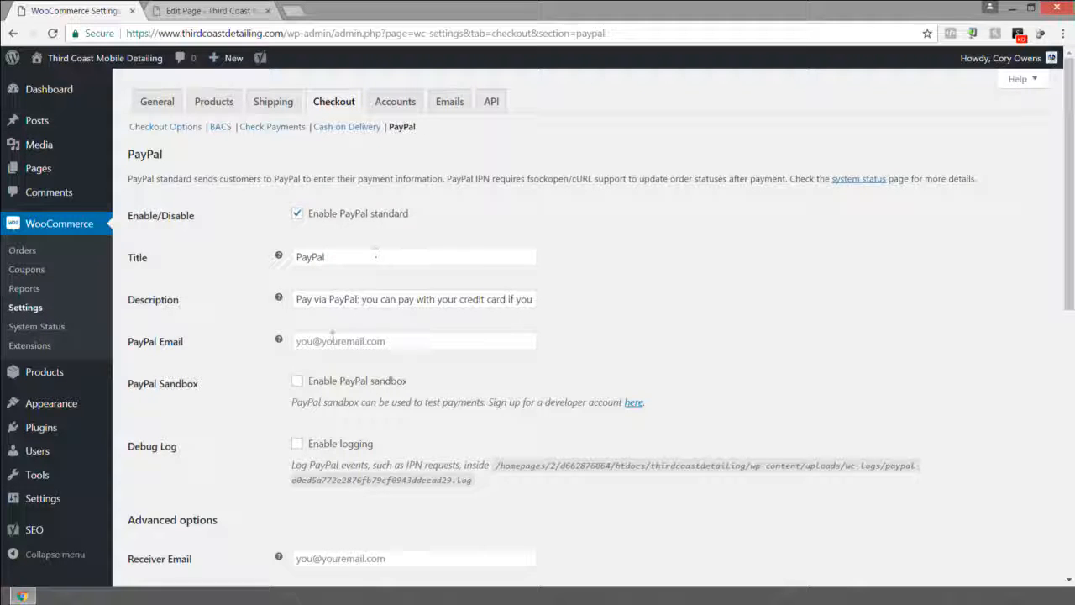
{"action": "left_click", "coordinate": [378, 341]}
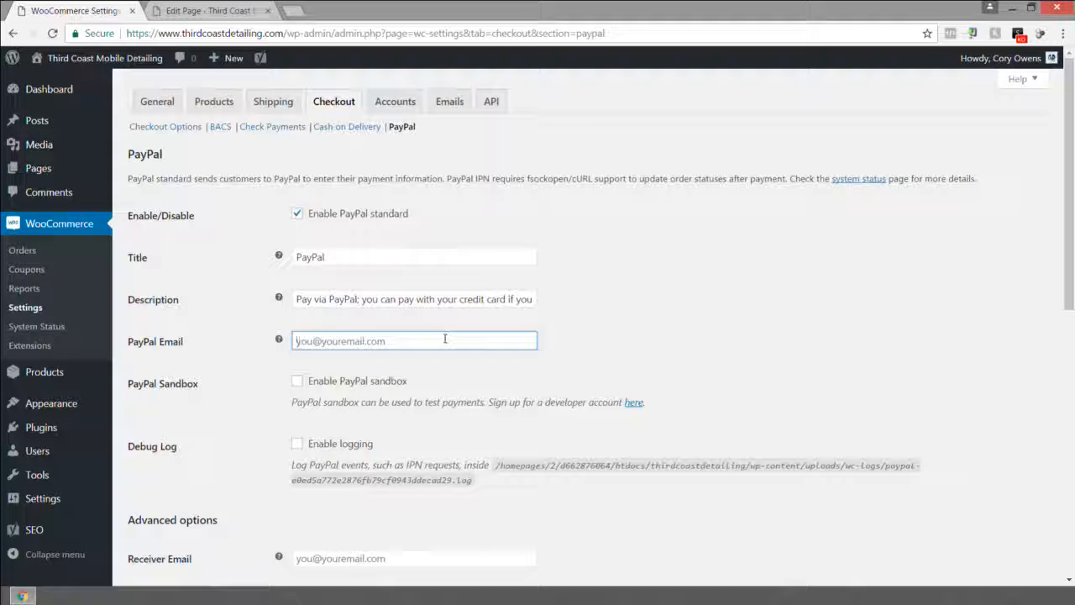
{"action": "scroll", "coordinate": [445, 339], "scroll_direction": "down", "scroll_amount": 3}
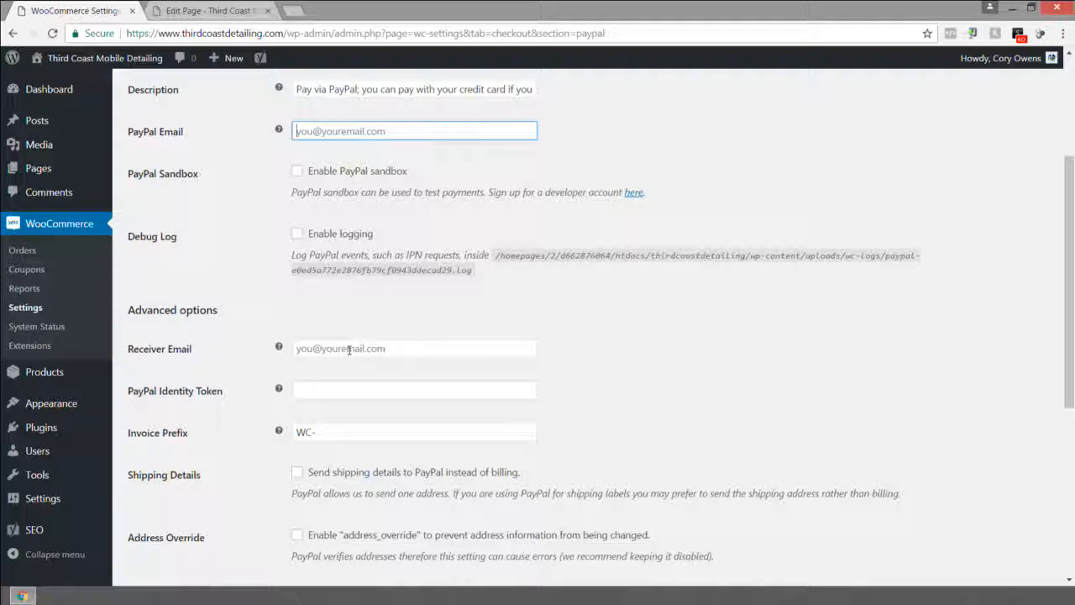
{"action": "left_click", "coordinate": [366, 349]}
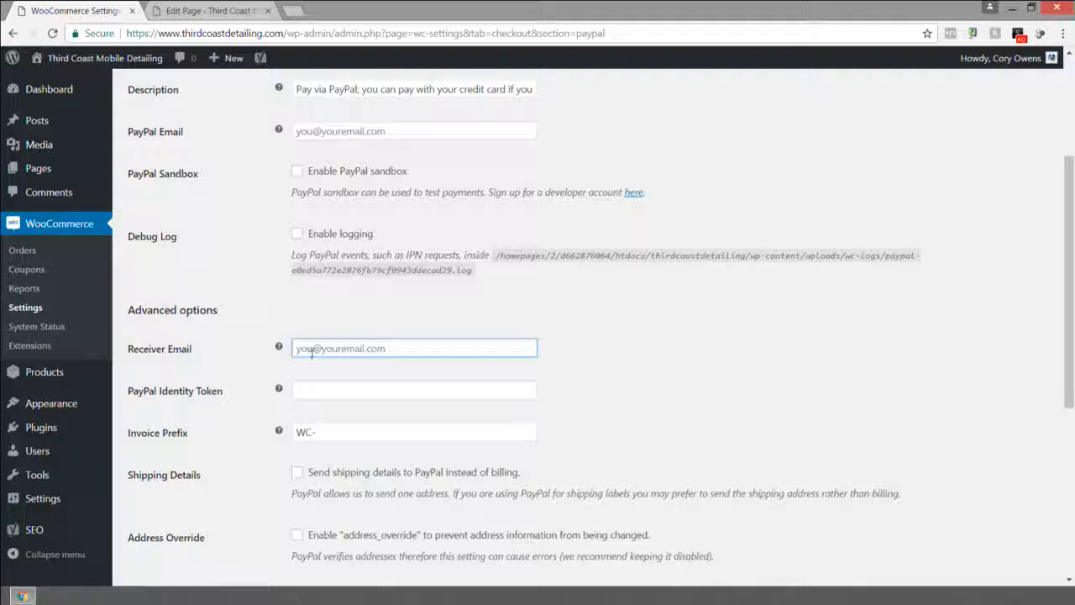
{"action": "scroll", "coordinate": [311, 354], "scroll_direction": "down", "scroll_amount": 2}
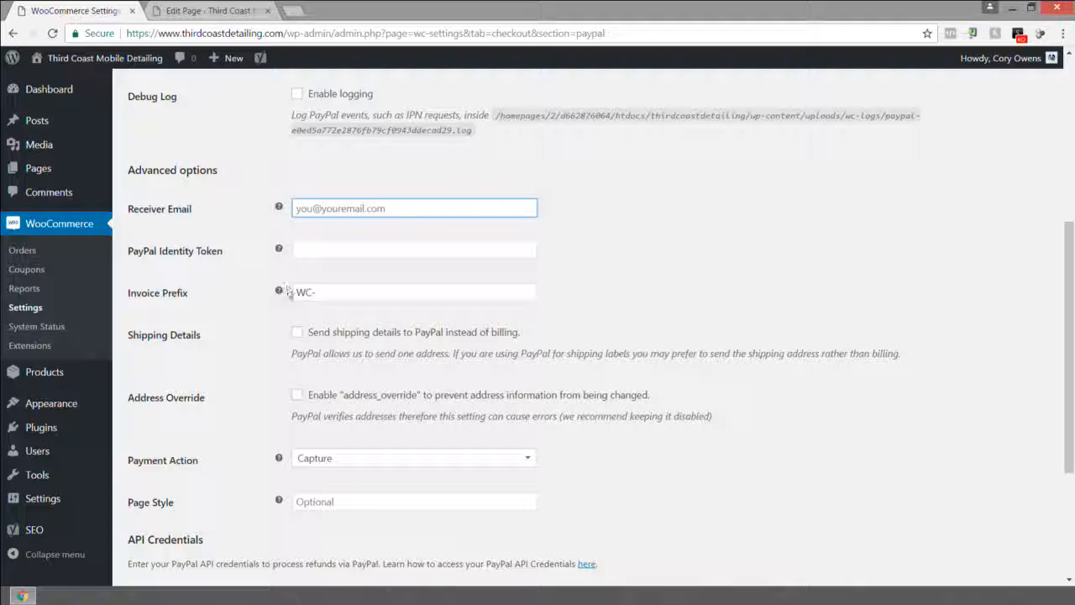
Set the PayPal Invoice Prefix to TCD-.
{"action": "triple_click", "coordinate": [312, 293]}
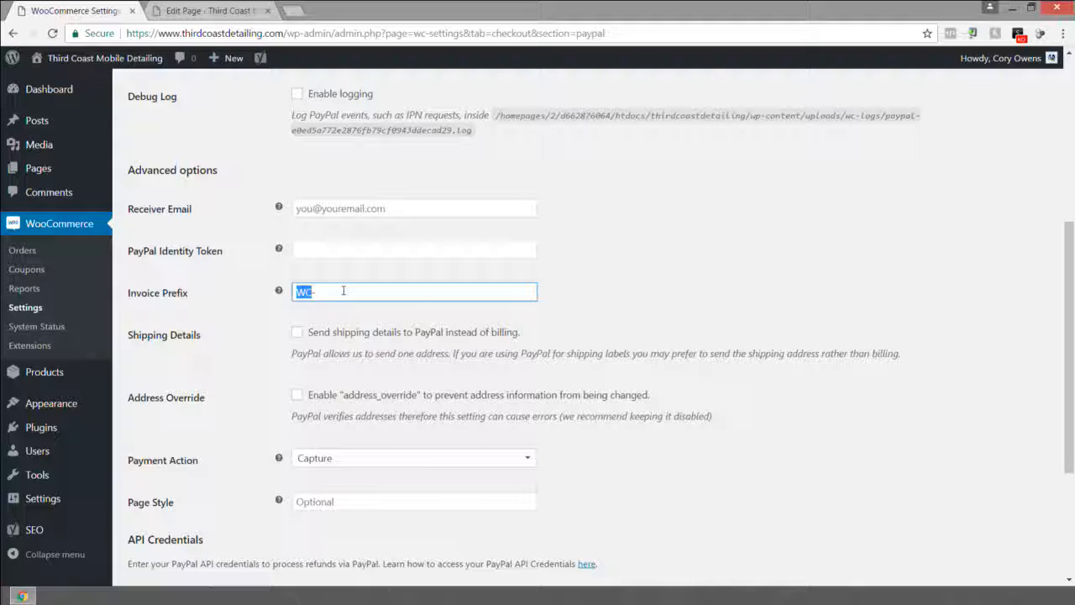
{"action": "type", "text": "CD"}
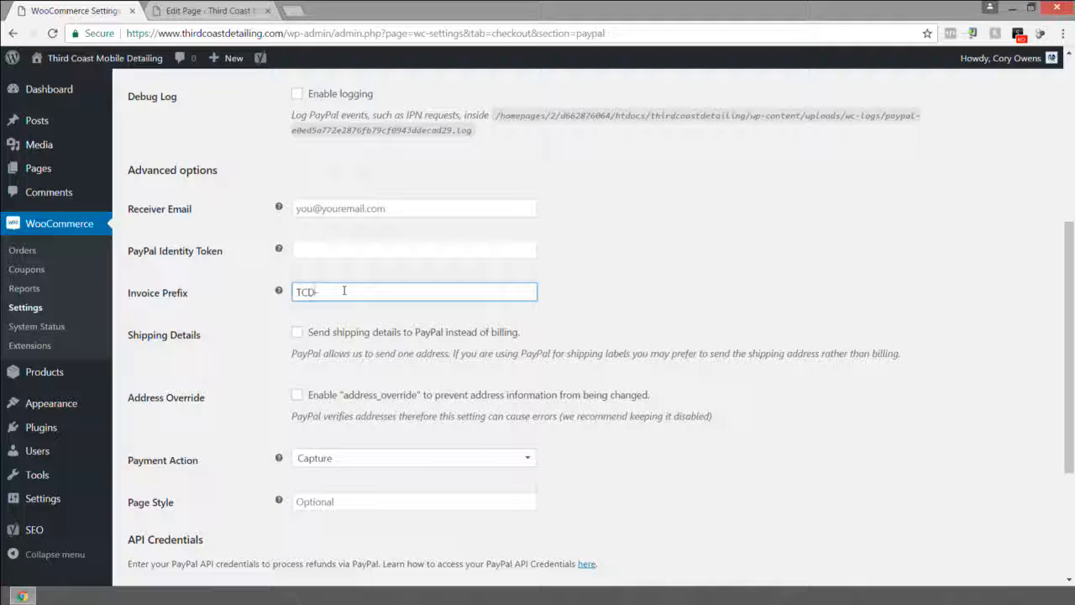
{"action": "key", "text": "BackSpace"}
{"action": "scroll", "coordinate": [361, 329], "scroll_direction": "down", "scroll_amount": 3}
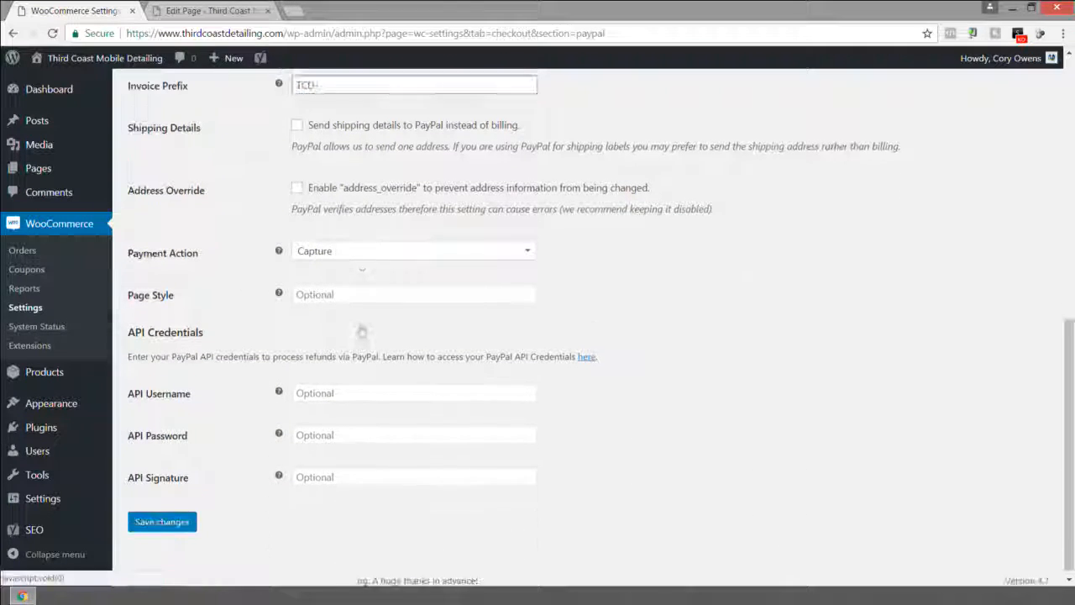
Save the PayPal payment settings.
{"action": "left_click", "coordinate": [162, 515]}
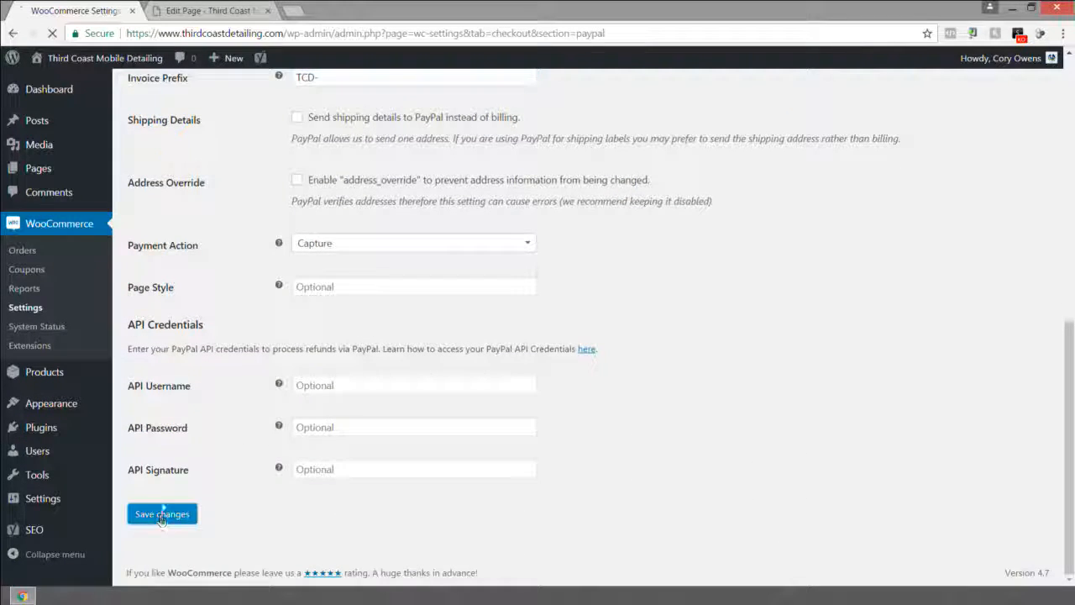
{"action": "scroll", "coordinate": [275, 478], "scroll_direction": "down", "scroll_amount": 4}
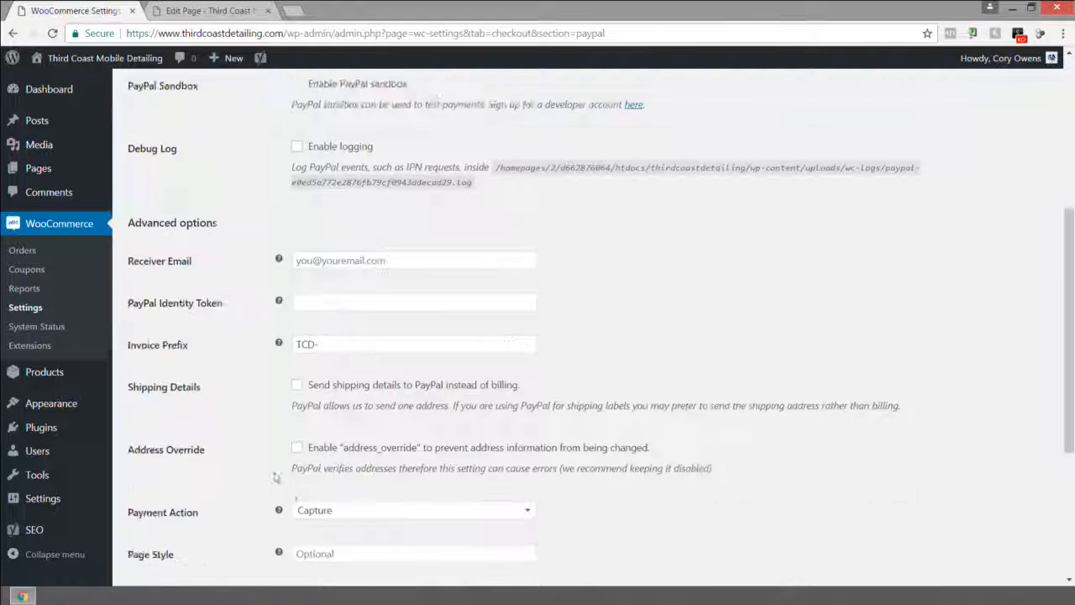
{"action": "scroll", "coordinate": [276, 477], "scroll_direction": "down", "scroll_amount": 3}
{"action": "scroll", "coordinate": [382, 333], "scroll_direction": "up", "scroll_amount": 7}
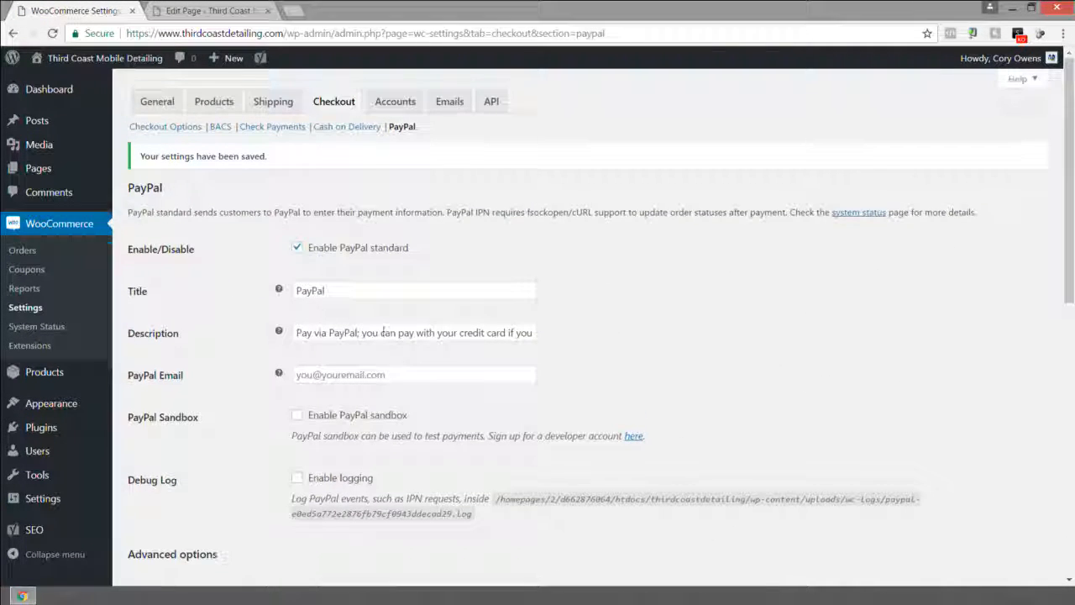
Open the Accounts settings and review the My Account page, registration and account creation options.
{"action": "left_click", "coordinate": [404, 105]}
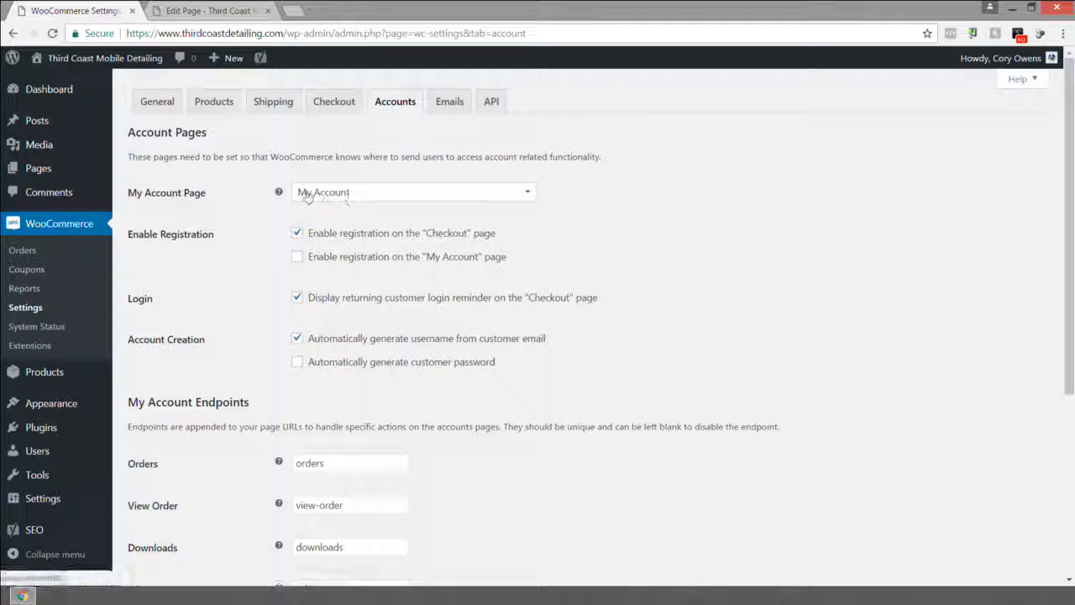
{"action": "left_click", "coordinate": [356, 196]}
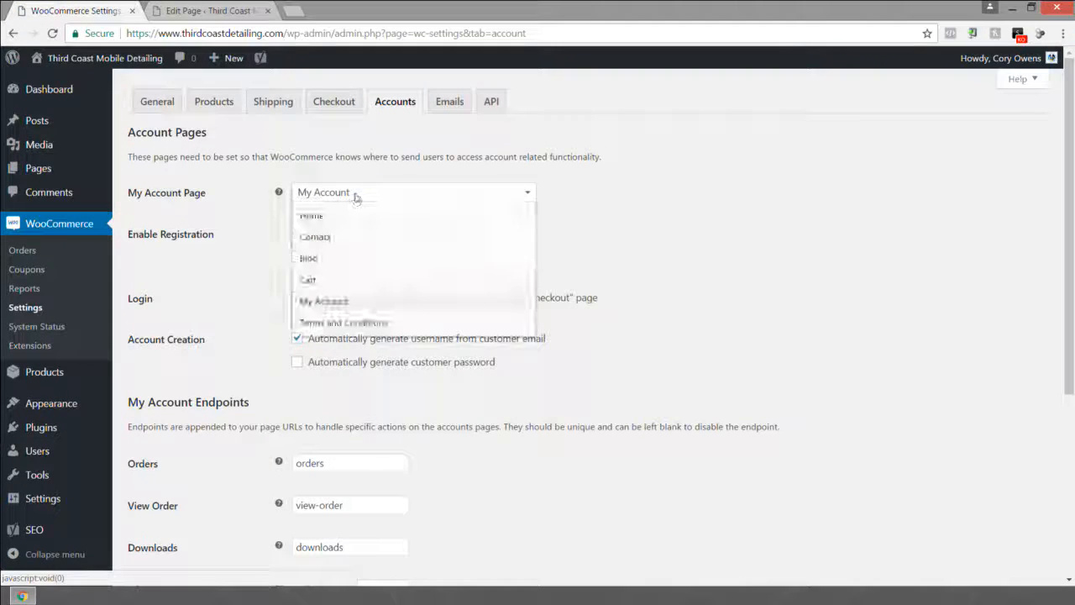
{"action": "left_click", "coordinate": [513, 197]}
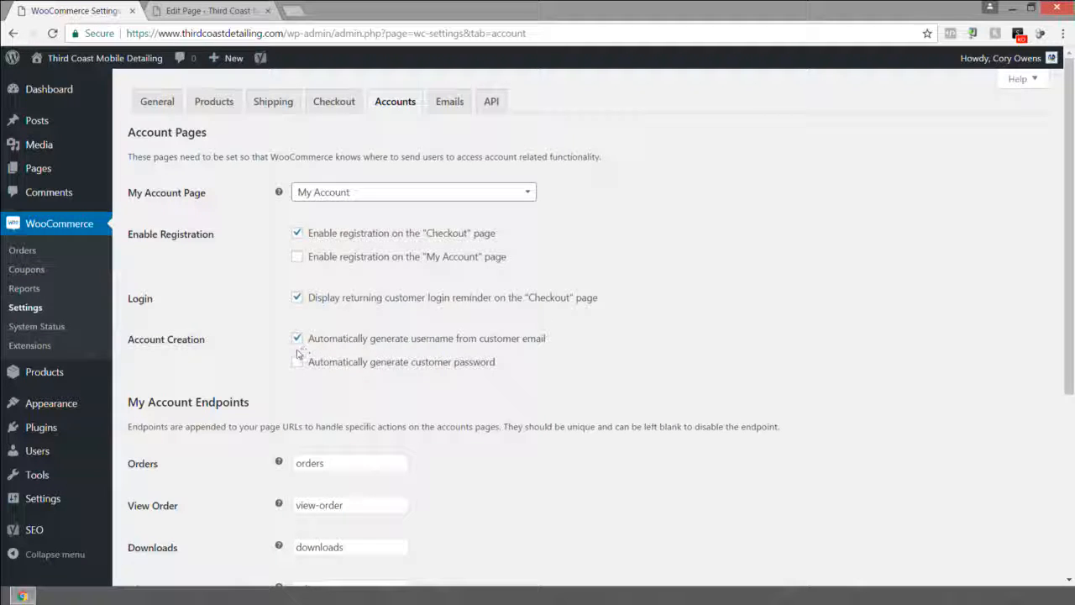
{"action": "scroll", "coordinate": [298, 346], "scroll_direction": "down", "scroll_amount": 2}
{"action": "scroll", "coordinate": [286, 286], "scroll_direction": "down", "scroll_amount": 2}
{"action": "scroll", "coordinate": [285, 290], "scroll_direction": "up", "scroll_amount": 5}
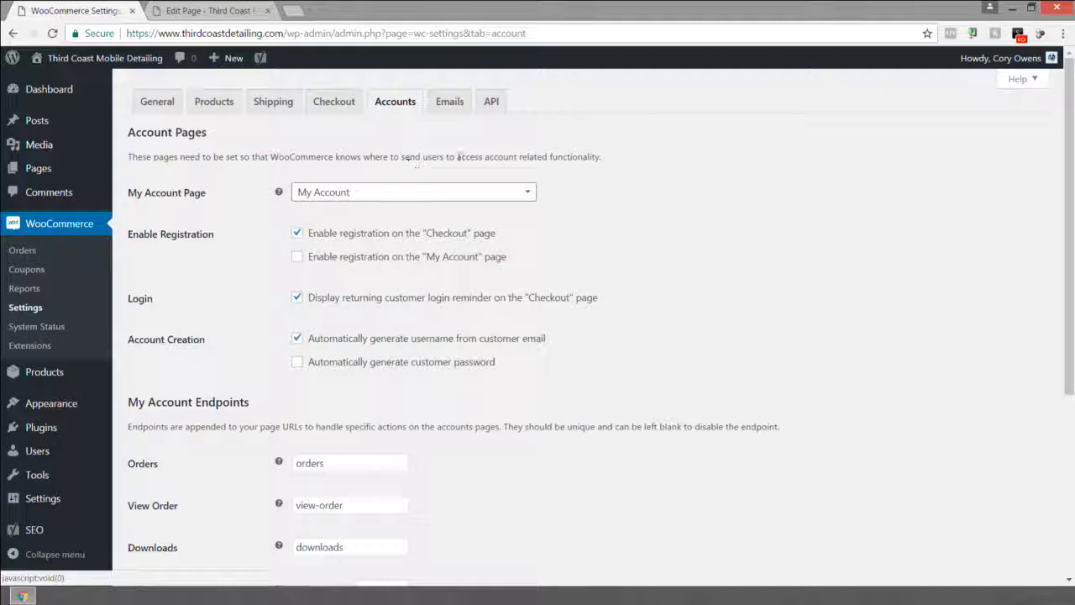
Open the Emails settings and review the notification recipient addresses for each email type.
{"action": "left_click", "coordinate": [449, 103]}
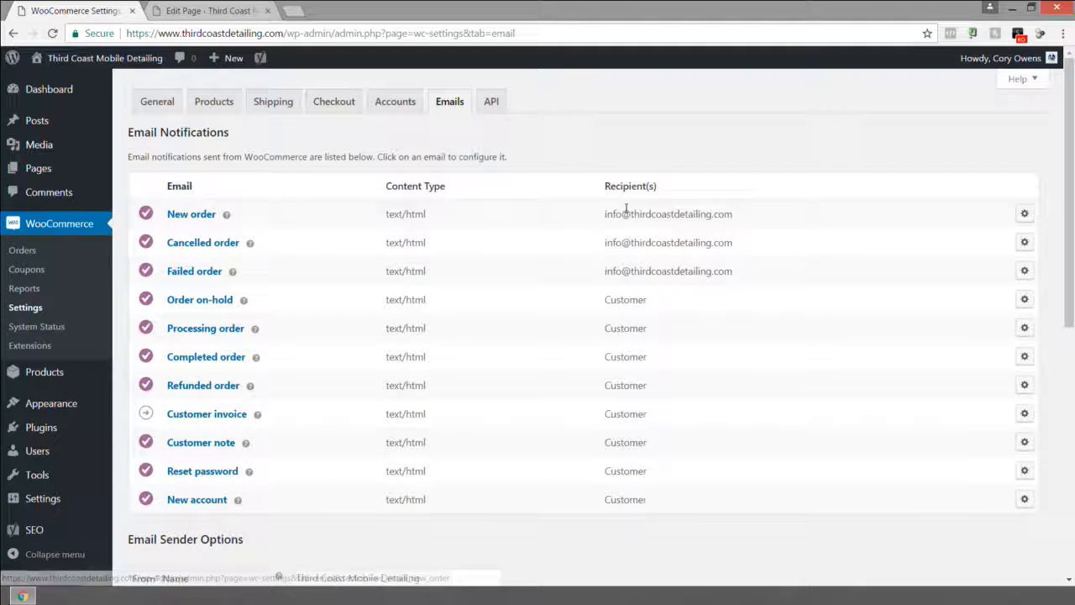
{"action": "left_click_drag", "start_coordinate": [603, 214], "coordinate": [739, 217]}
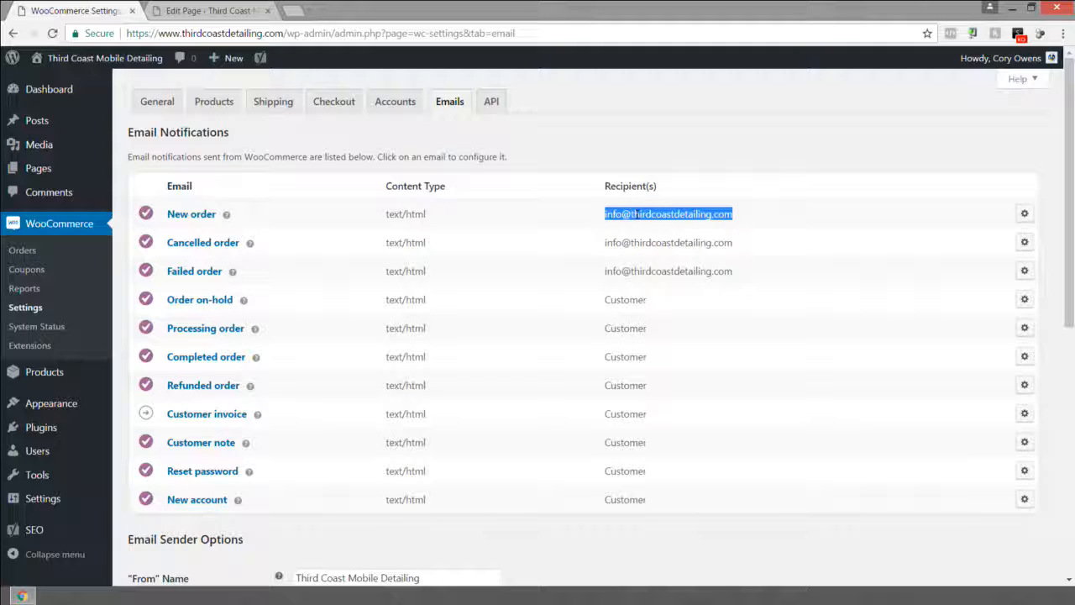
{"action": "left_click_drag", "start_coordinate": [742, 245], "coordinate": [591, 245]}
{"action": "left_click_drag", "start_coordinate": [747, 266], "coordinate": [605, 270]}
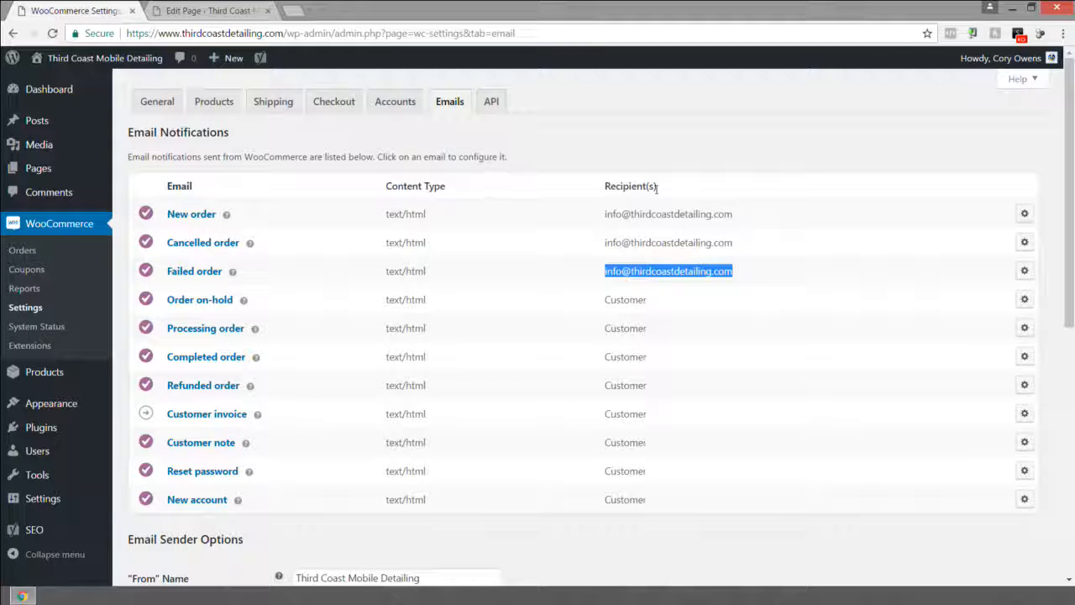
{"action": "left_click_drag", "start_coordinate": [737, 217], "coordinate": [592, 210]}
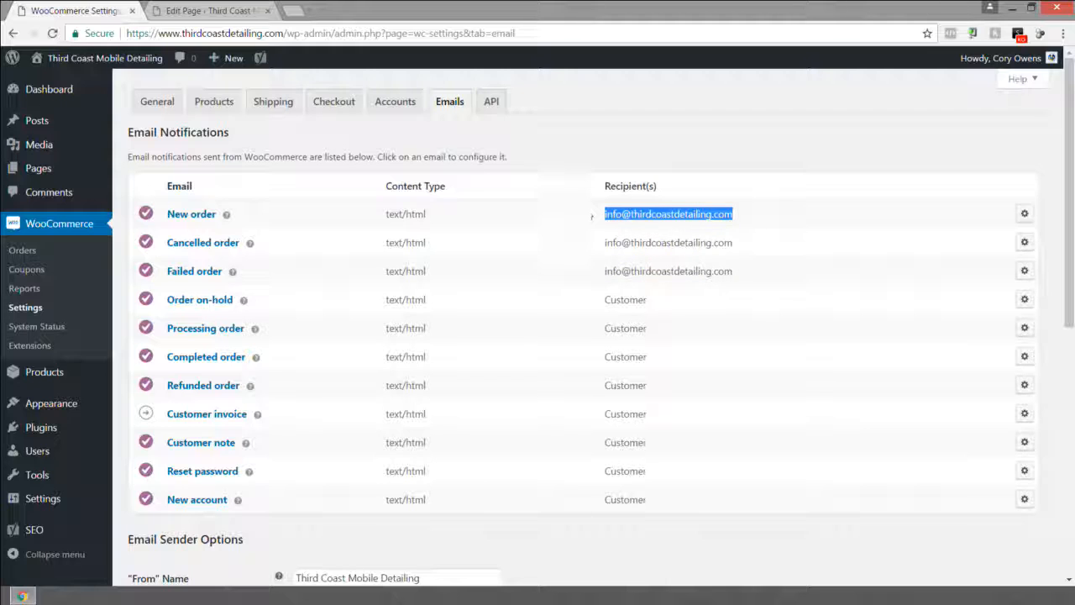
{"action": "left_click_drag", "start_coordinate": [741, 246], "coordinate": [598, 242]}
{"action": "left_click", "coordinate": [753, 276]}
{"action": "left_click_drag", "start_coordinate": [753, 275], "coordinate": [613, 269]}
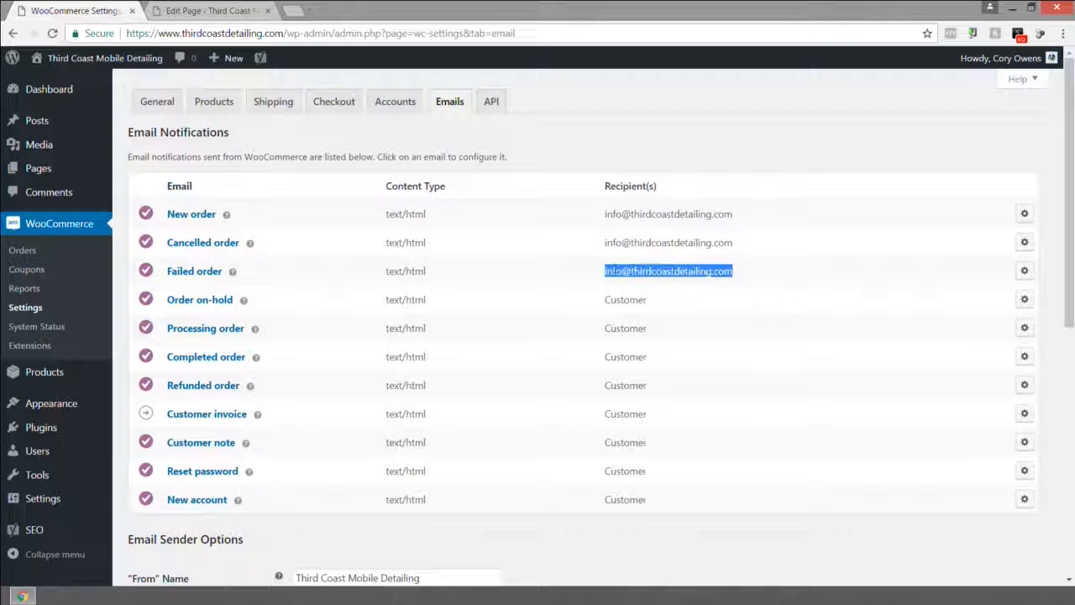
{"action": "left_click_drag", "start_coordinate": [737, 212], "coordinate": [607, 221]}
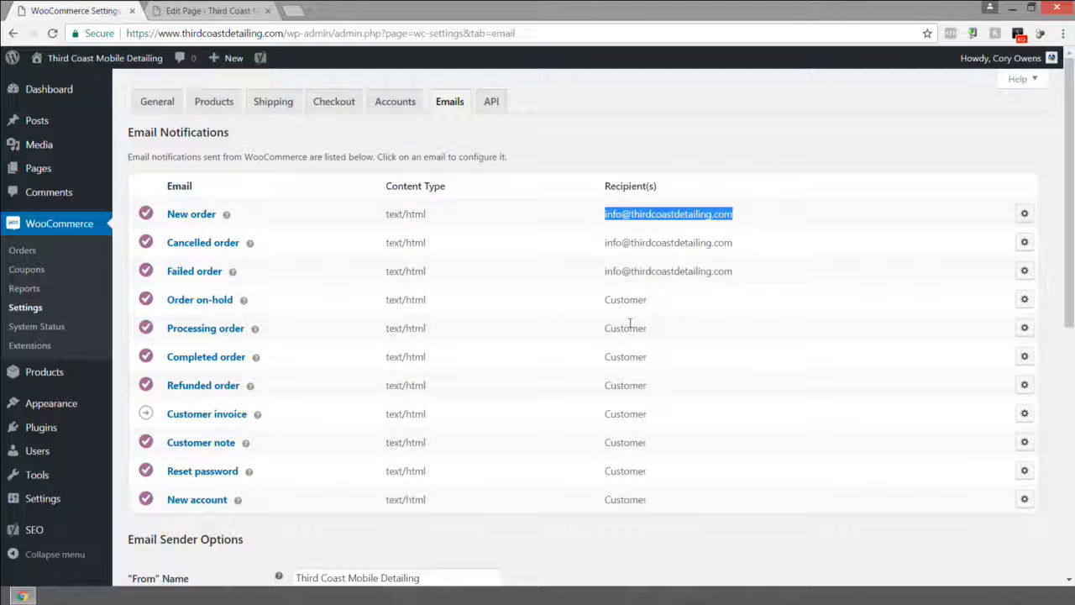
{"action": "scroll", "coordinate": [649, 250], "scroll_direction": "down", "scroll_amount": 1}
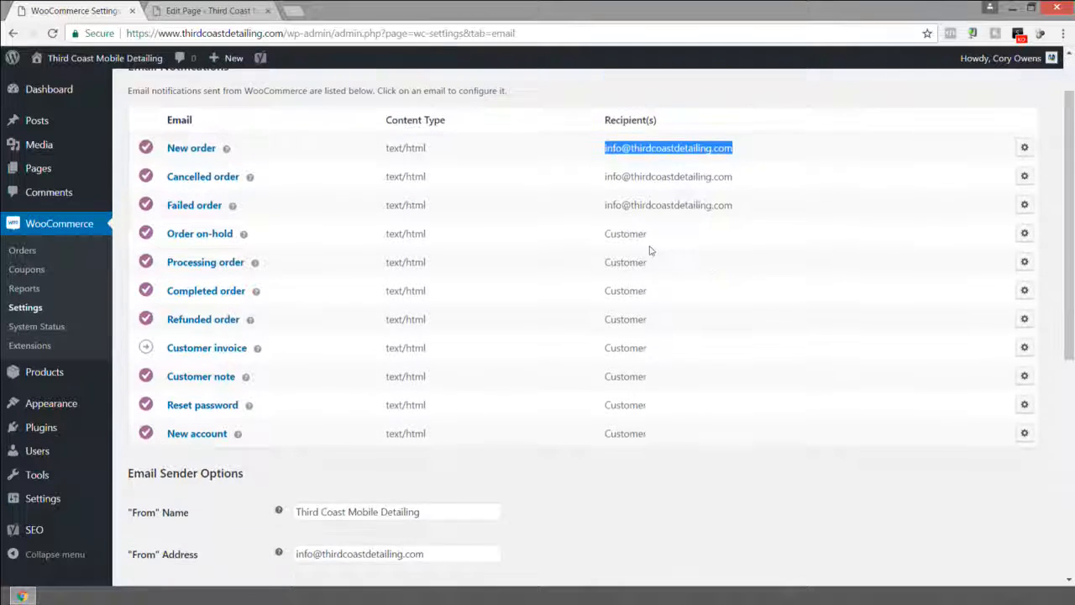
{"action": "scroll", "coordinate": [649, 250], "scroll_direction": "down", "scroll_amount": 2}
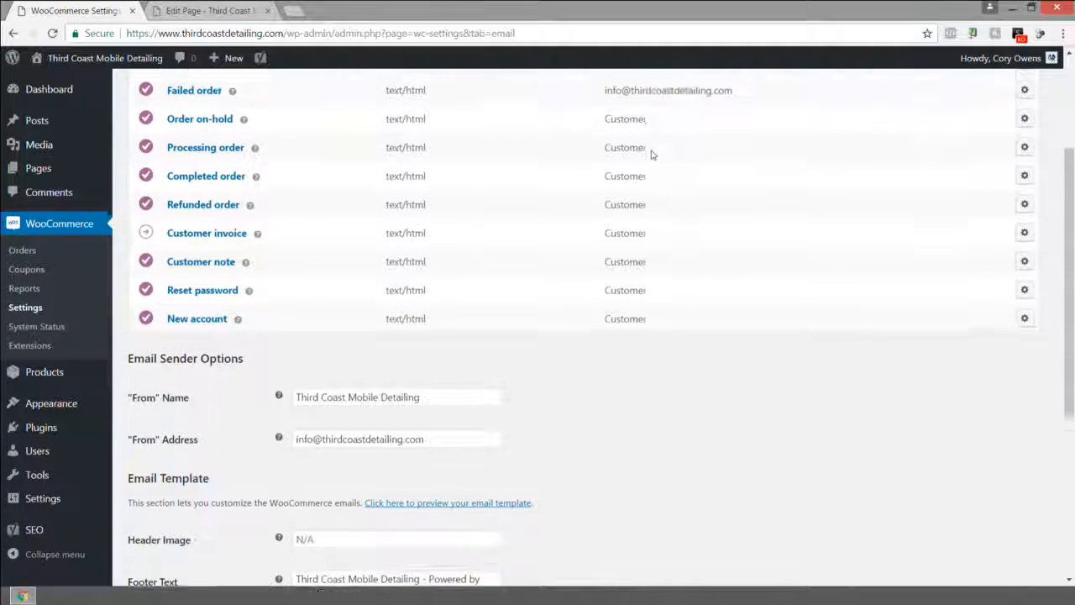
{"action": "scroll", "coordinate": [651, 154], "scroll_direction": "up", "scroll_amount": 1}
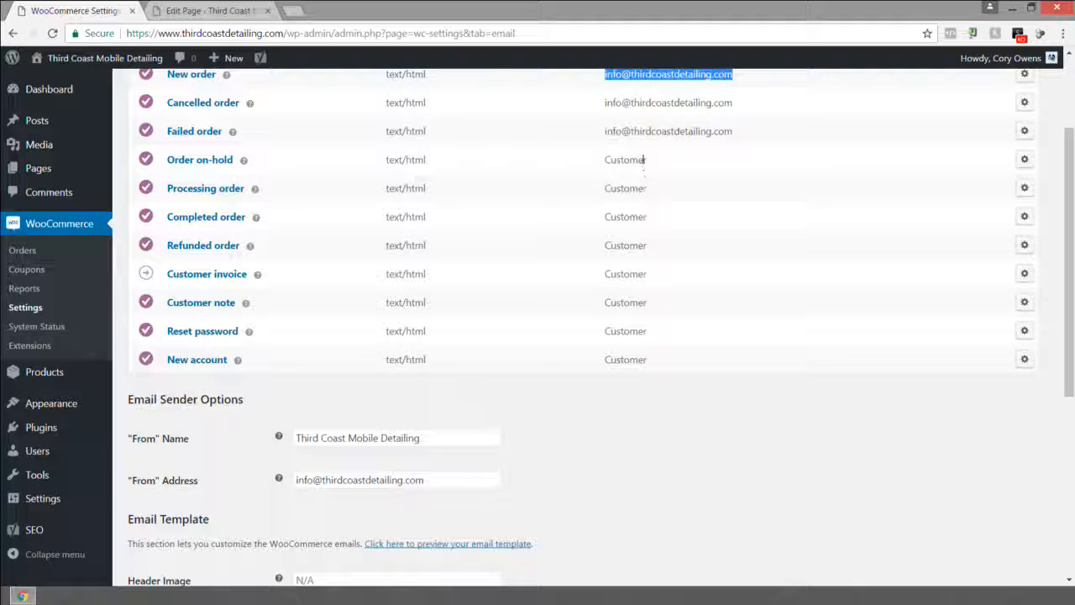
{"action": "scroll", "coordinate": [629, 173], "scroll_direction": "down", "scroll_amount": 2}
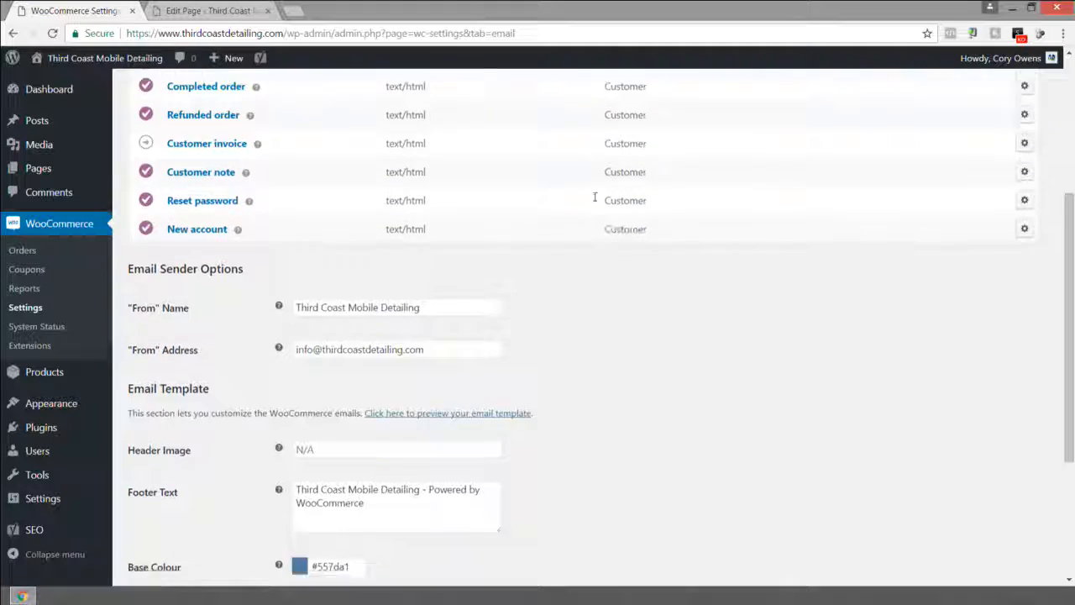
{"action": "scroll", "coordinate": [595, 196], "scroll_direction": "down", "scroll_amount": 1}
Review the email sender name, sender address and header image fields.
{"action": "left_click_drag", "start_coordinate": [427, 228], "coordinate": [302, 228]}
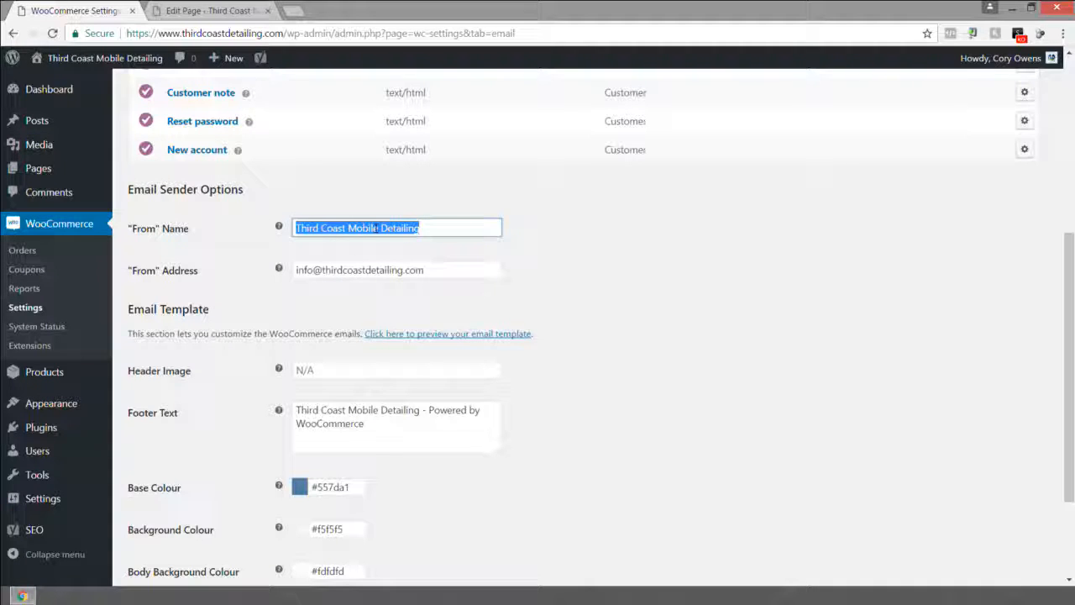
{"action": "left_click", "coordinate": [432, 228]}
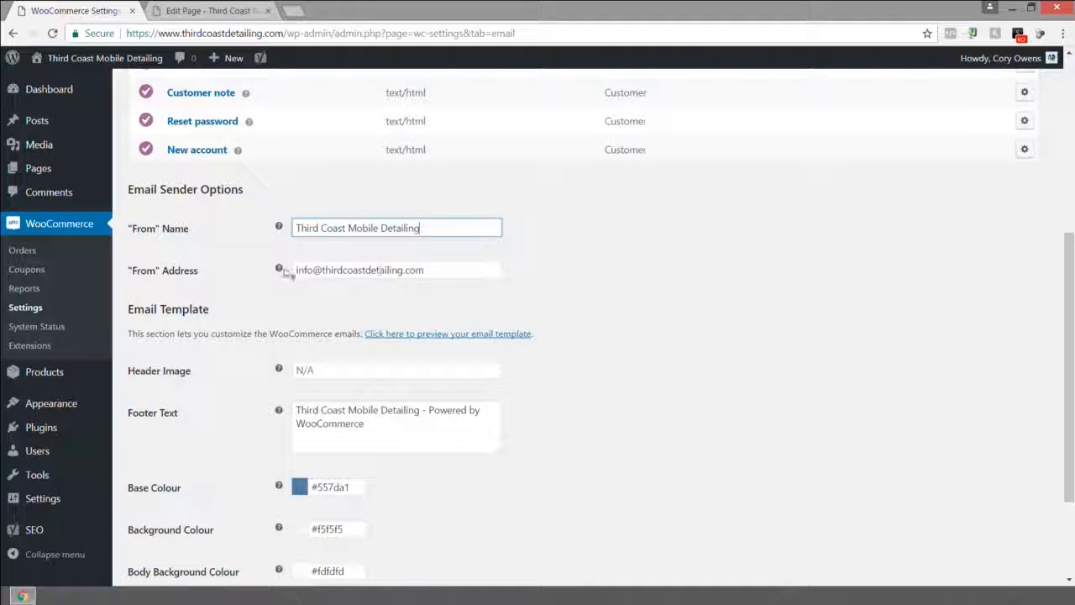
{"action": "mouse_move", "coordinate": [280, 271]}
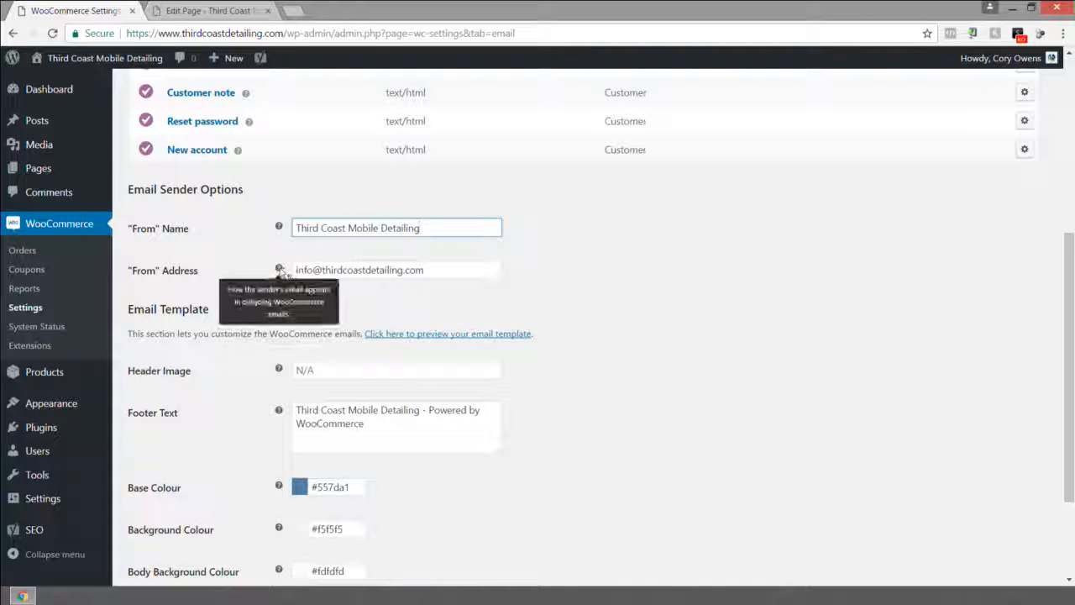
{"action": "triple_click", "coordinate": [426, 272]}
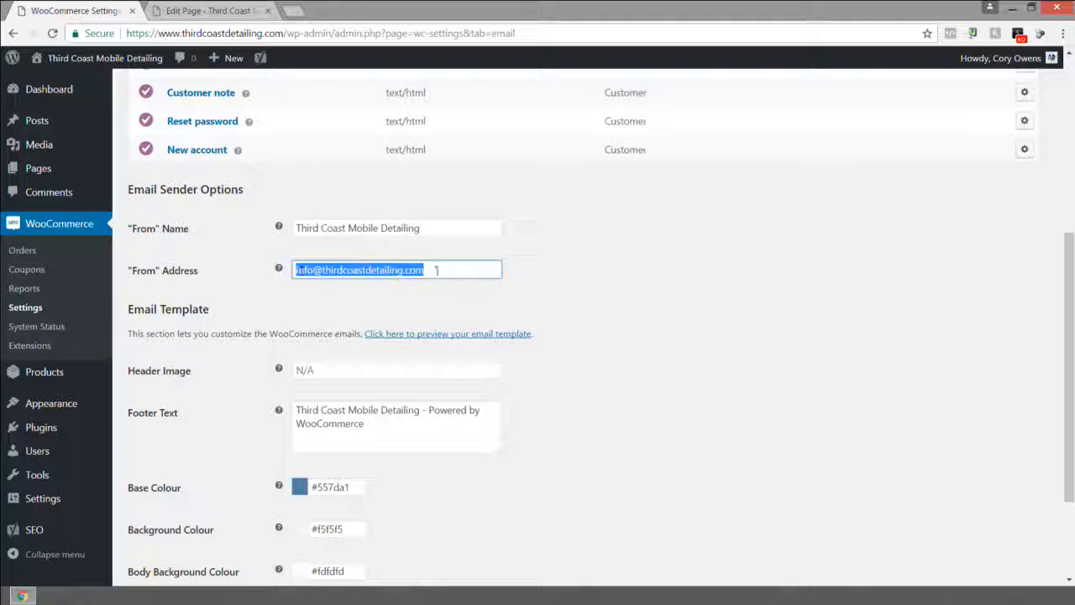
{"action": "scroll", "coordinate": [452, 294], "scroll_direction": "down", "scroll_amount": 1}
{"action": "scroll", "coordinate": [453, 293], "scroll_direction": "down", "scroll_amount": 1}
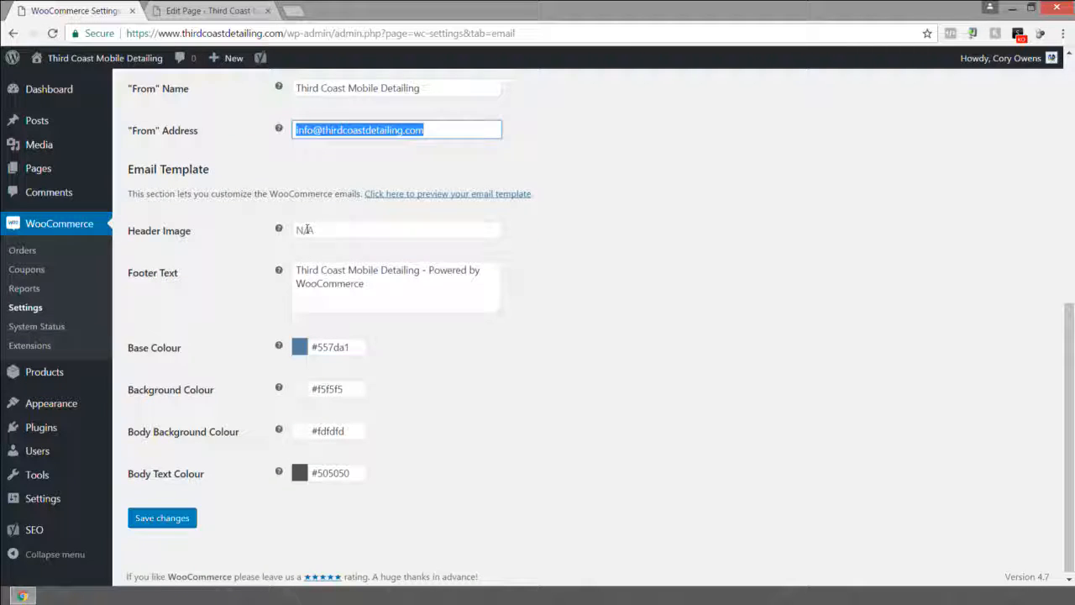
{"action": "left_click", "coordinate": [306, 229]}
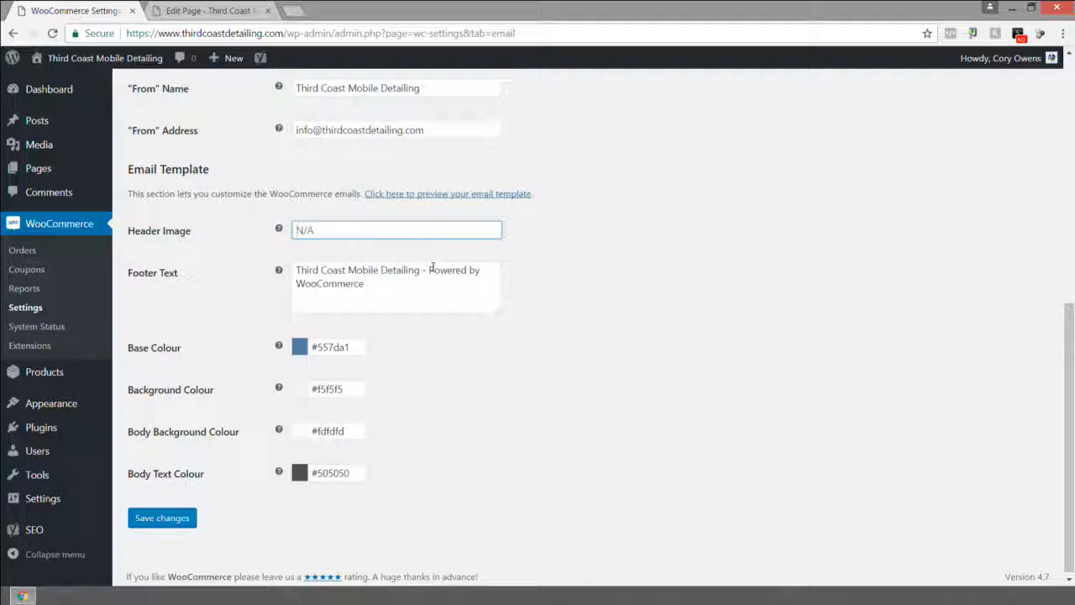
{"action": "left_click_drag", "start_coordinate": [430, 270], "coordinate": [505, 316]}
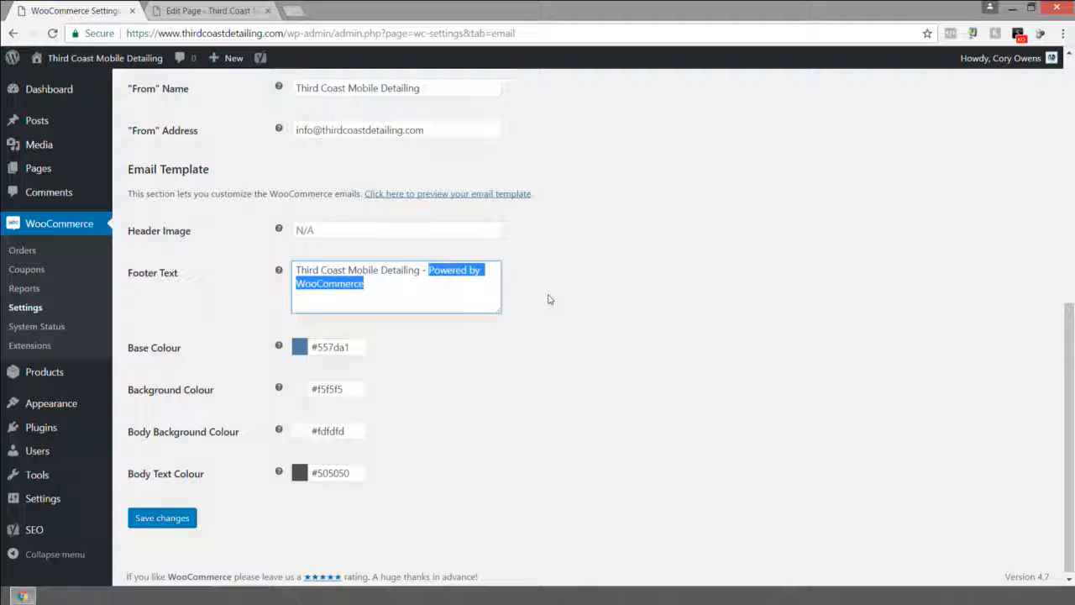
{"action": "type", "text": "thirdcoastdetailing.com"}
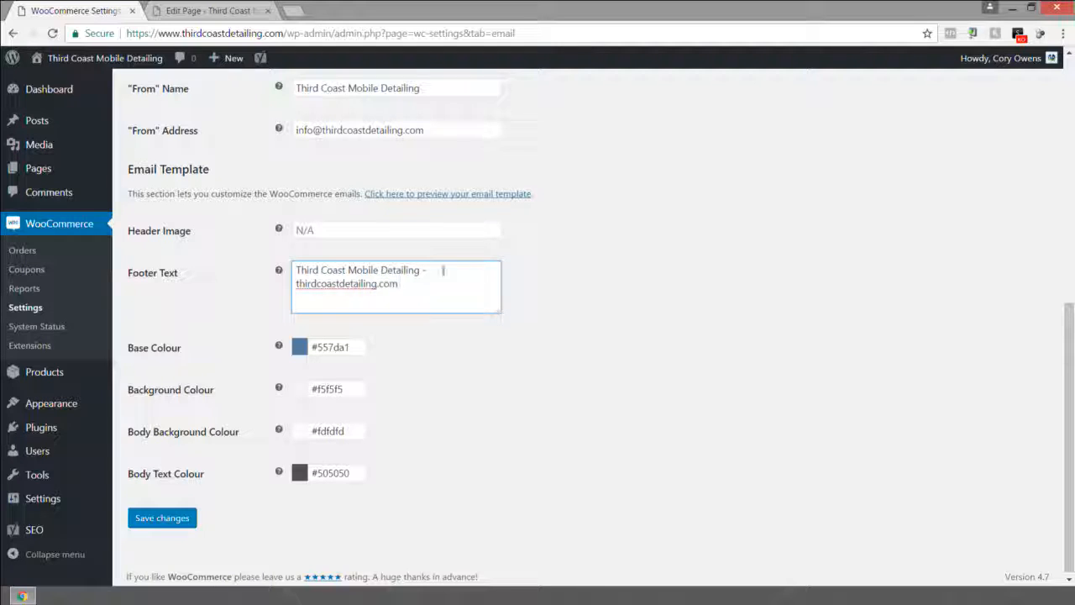
{"action": "left_click", "coordinate": [296, 284]}
{"action": "type", "text": "www."}
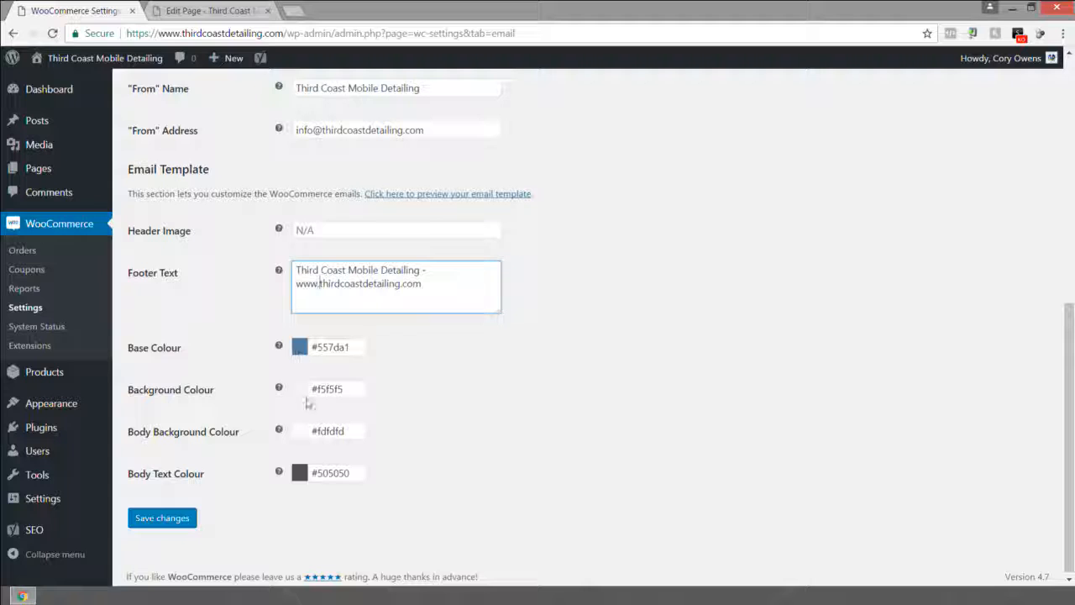
{"action": "scroll", "coordinate": [420, 408], "scroll_direction": "down", "scroll_amount": 1}
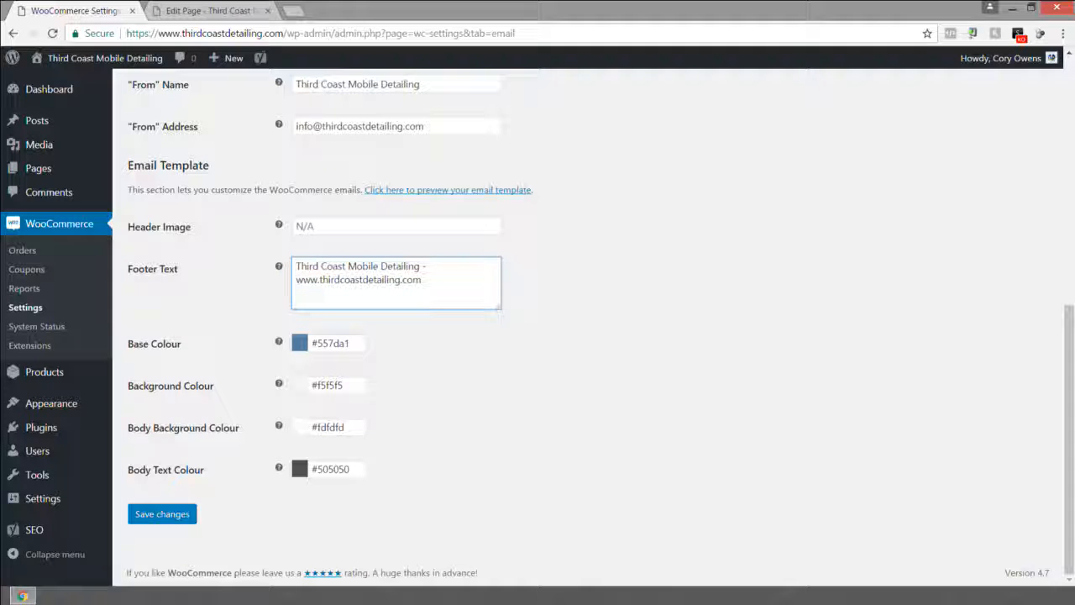
{"action": "left_click", "coordinate": [169, 516]}
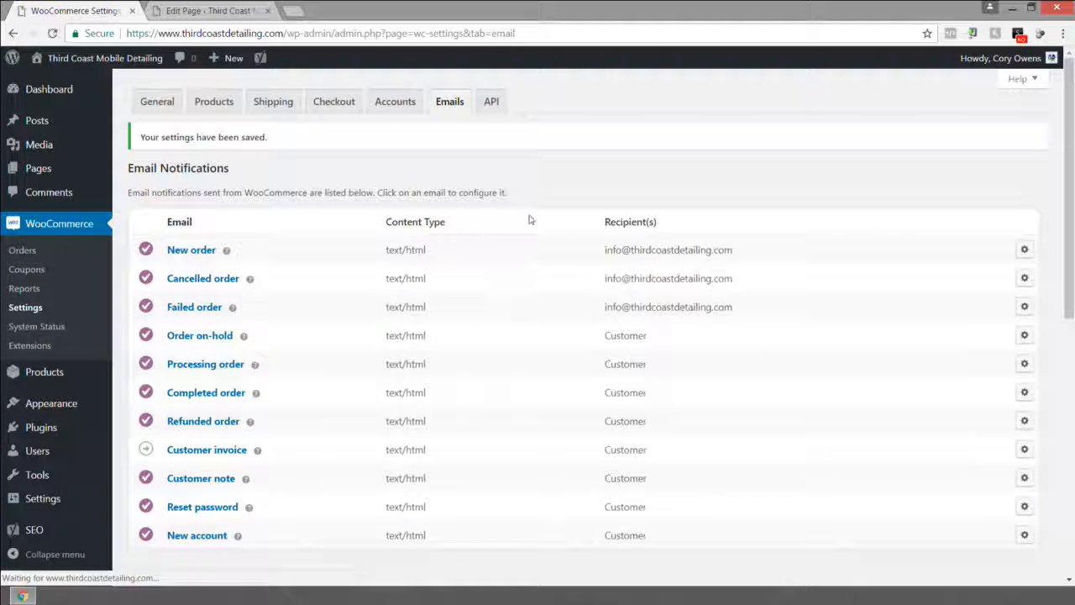
Open the API settings and its Keys/Apps section to review them.
{"action": "left_click", "coordinate": [489, 102]}
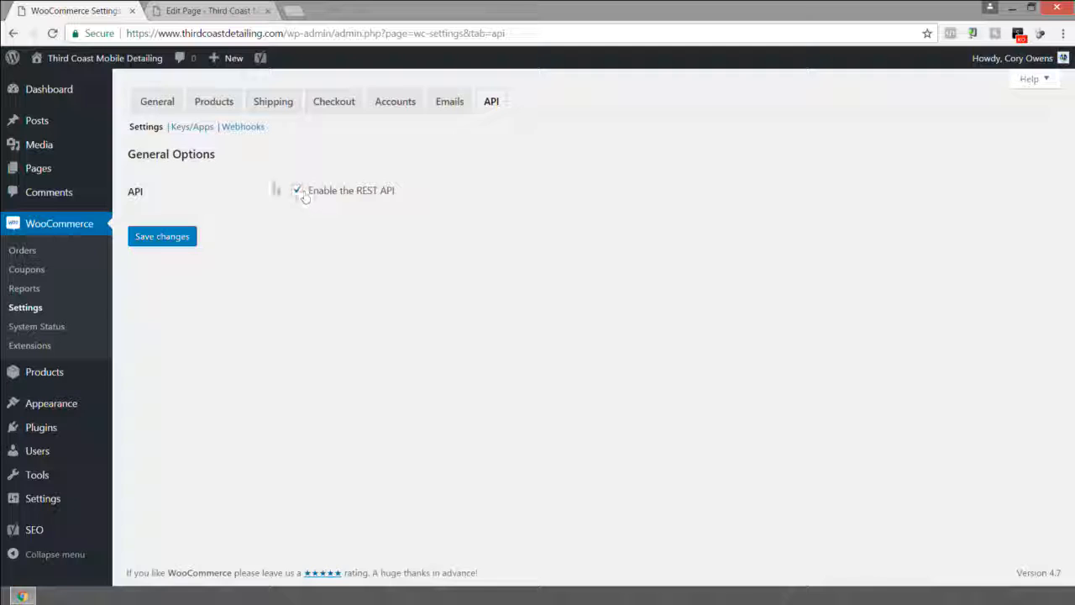
{"action": "left_click", "coordinate": [190, 127]}
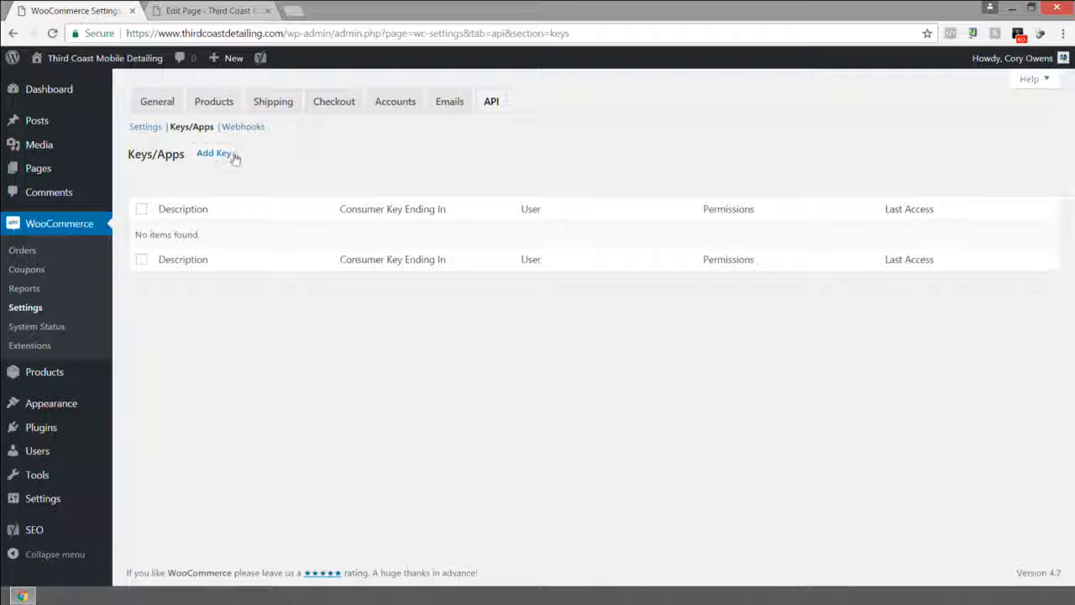
Revisit the General, Products and Checkout settings tabs to review the configuration.
{"action": "left_click", "coordinate": [154, 110]}
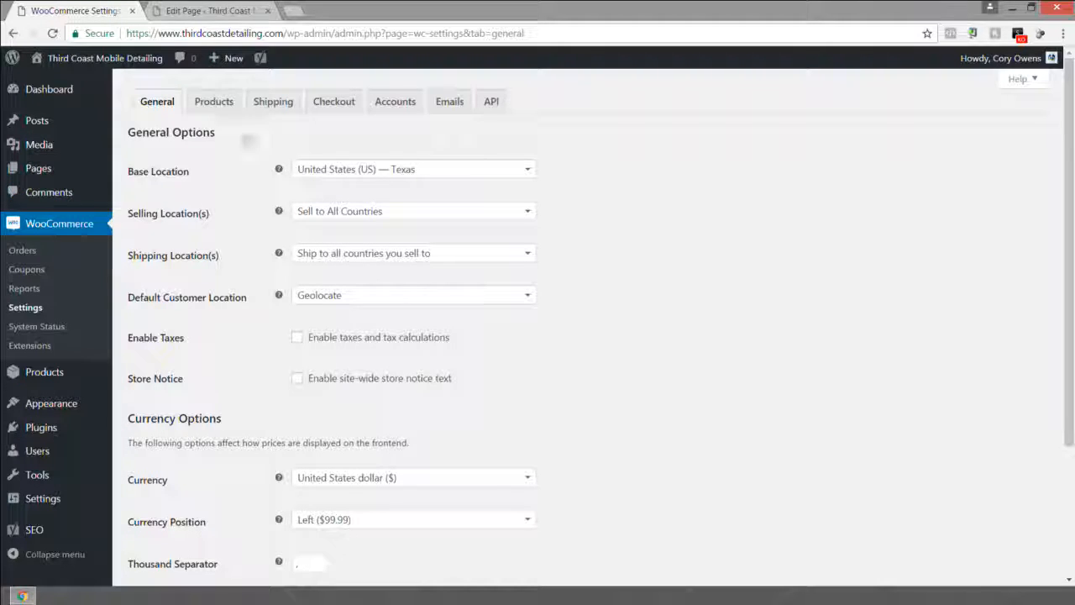
{"action": "left_click", "coordinate": [212, 103]}
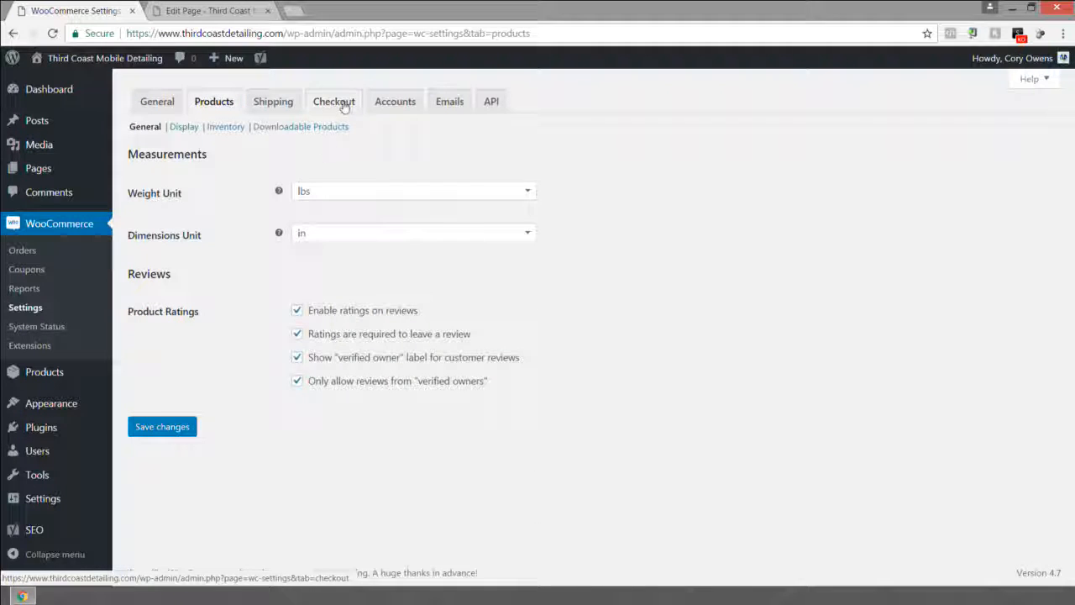
{"action": "left_click", "coordinate": [330, 103]}
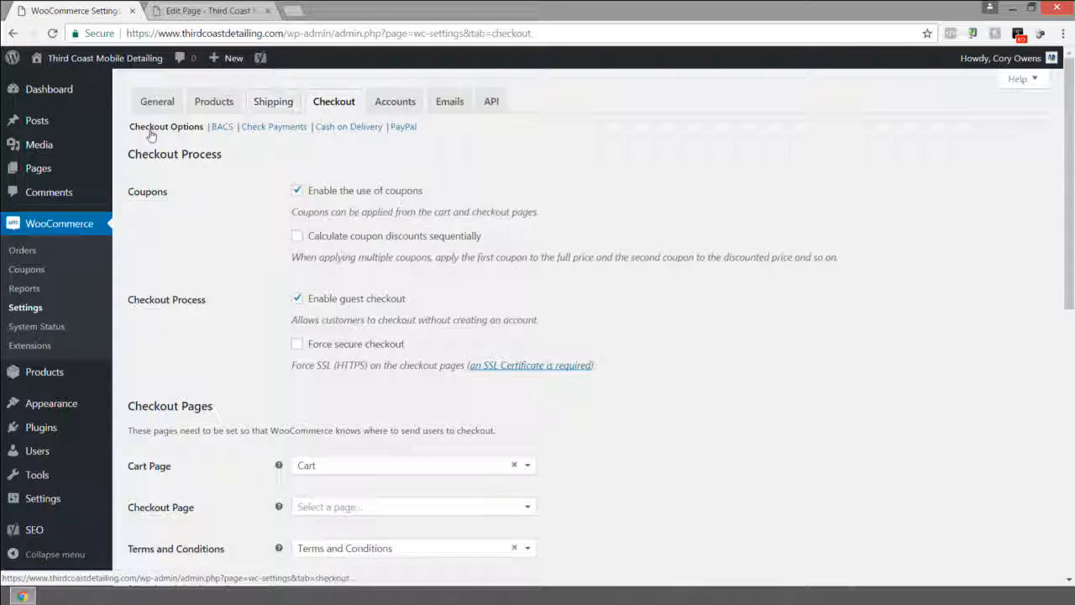
{"action": "scroll", "coordinate": [407, 399], "scroll_direction": "down", "scroll_amount": 3}
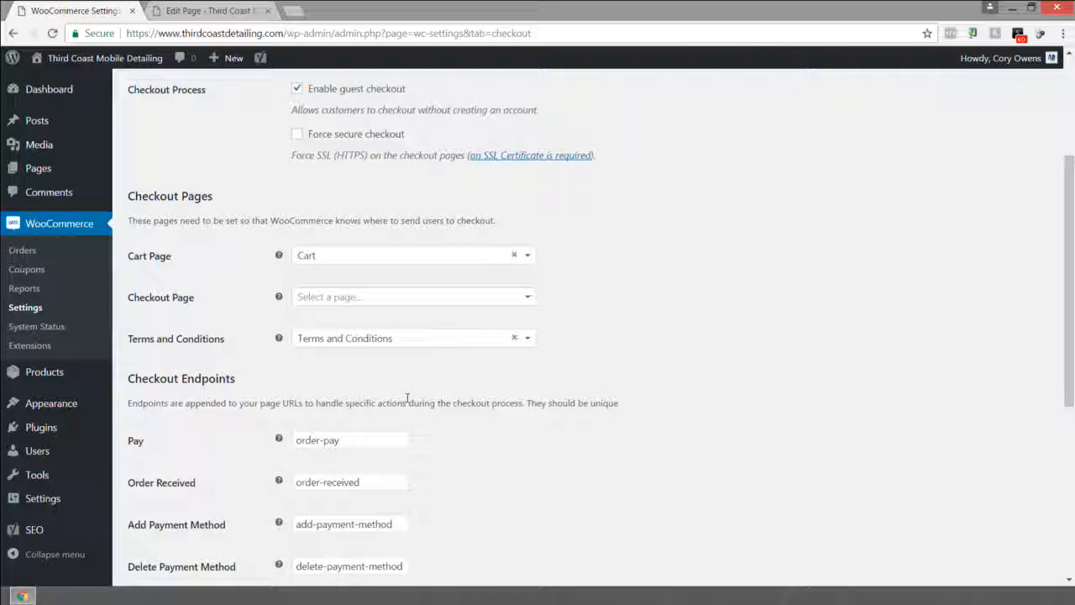
{"action": "scroll", "coordinate": [408, 398], "scroll_direction": "down", "scroll_amount": 3}
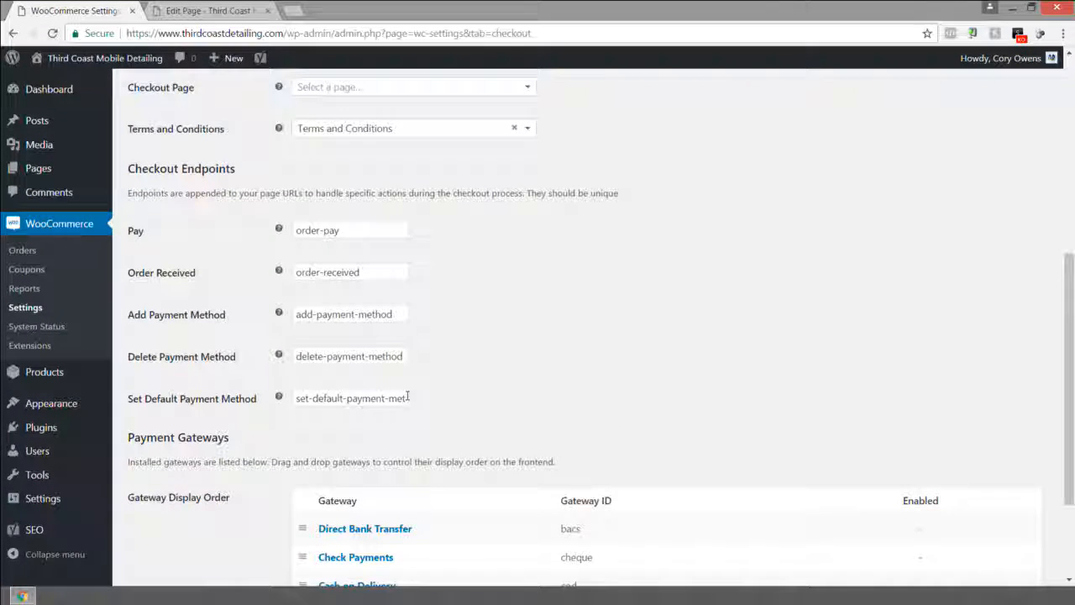
{"action": "scroll", "coordinate": [408, 398], "scroll_direction": "up", "scroll_amount": 6}
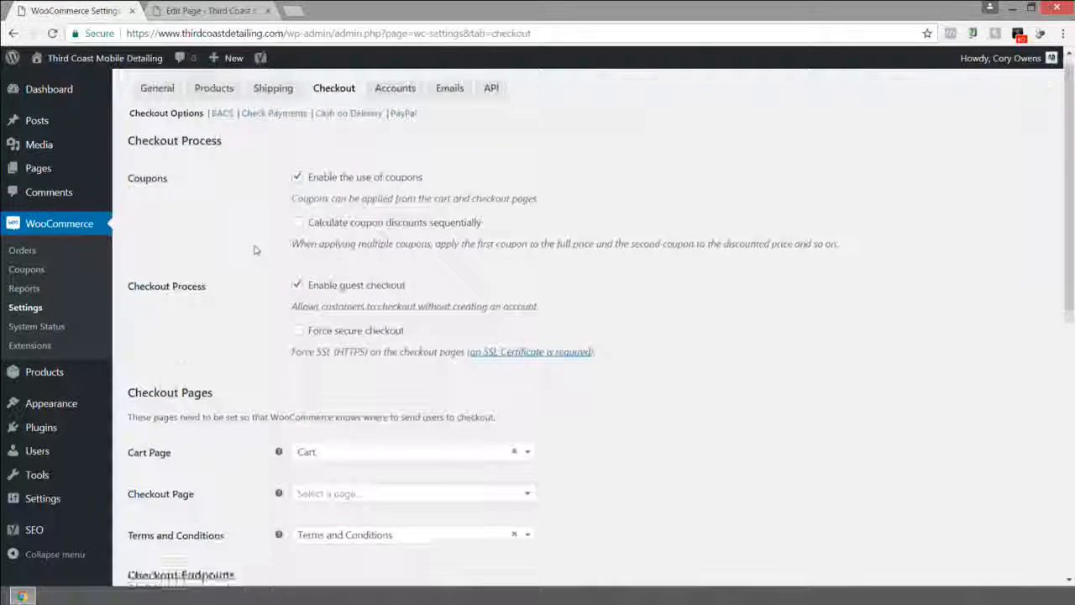
{"action": "scroll", "coordinate": [254, 247], "scroll_direction": "down", "scroll_amount": 7}
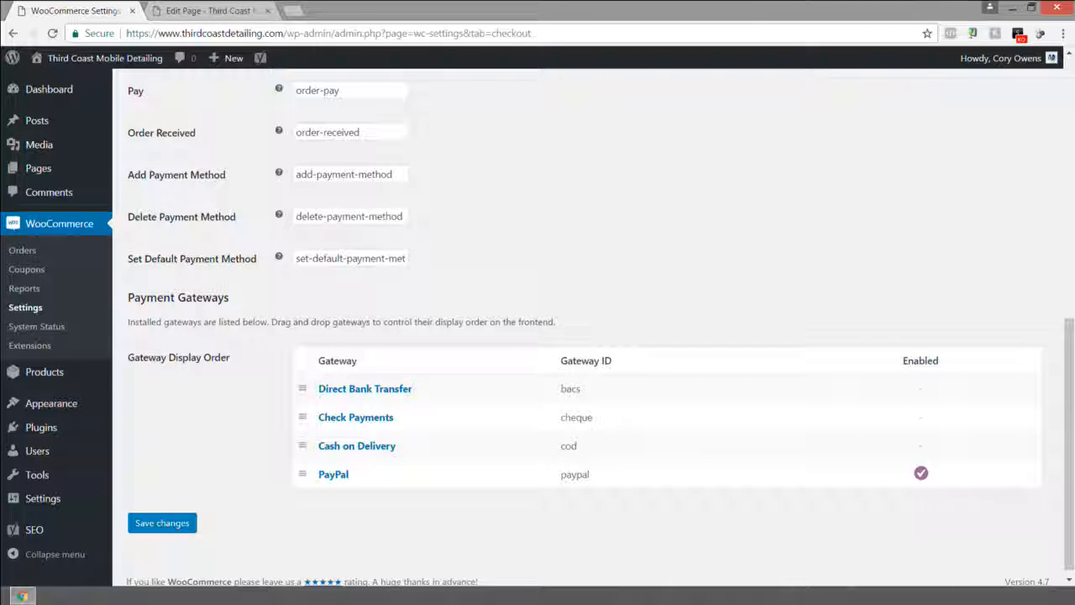
{"action": "scroll", "coordinate": [470, 212], "scroll_direction": "up", "scroll_amount": 7}
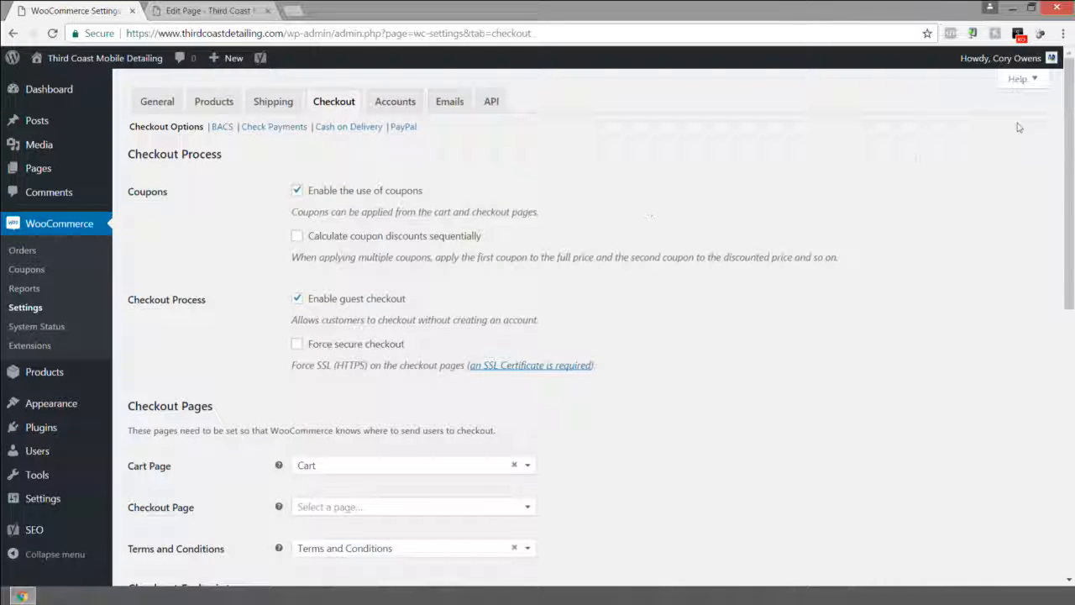